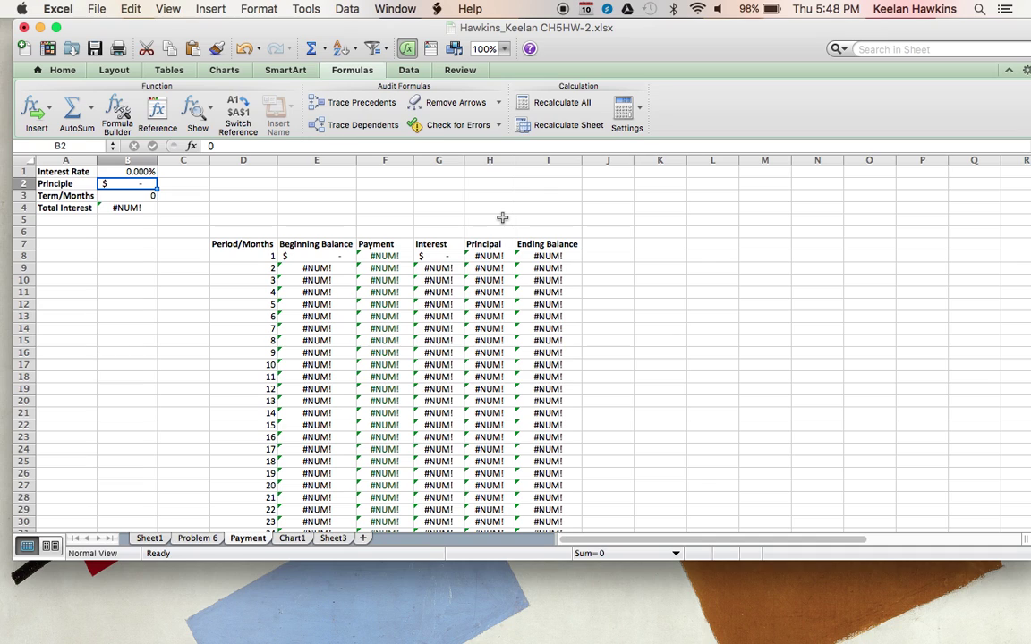
Review the period numbers and the Beginning Balance, Payment, Interest and Principal headings.
{"action": "scroll", "coordinate": [502, 217], "scroll_direction": "down", "scroll_amount": 3}
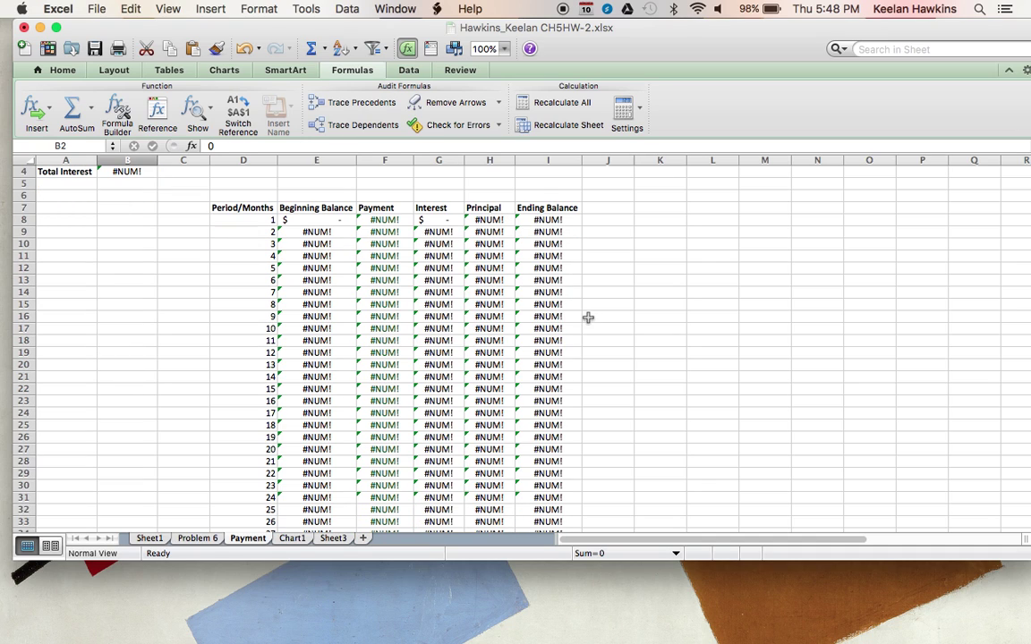
{"action": "scroll", "coordinate": [590, 319], "scroll_direction": "down", "scroll_amount": 5}
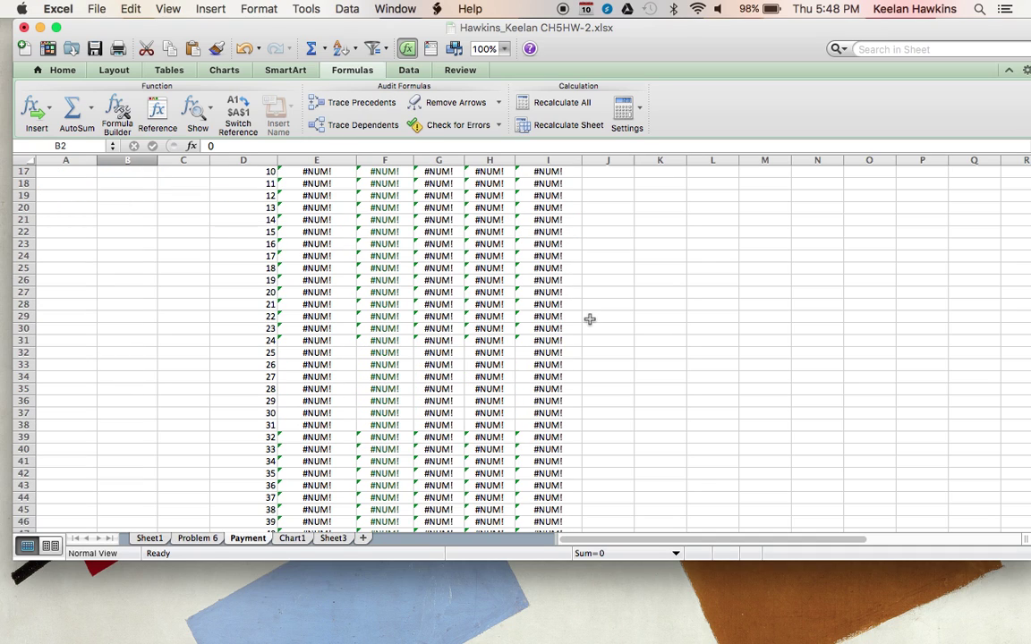
{"action": "scroll", "coordinate": [589, 319], "scroll_direction": "up", "scroll_amount": 6}
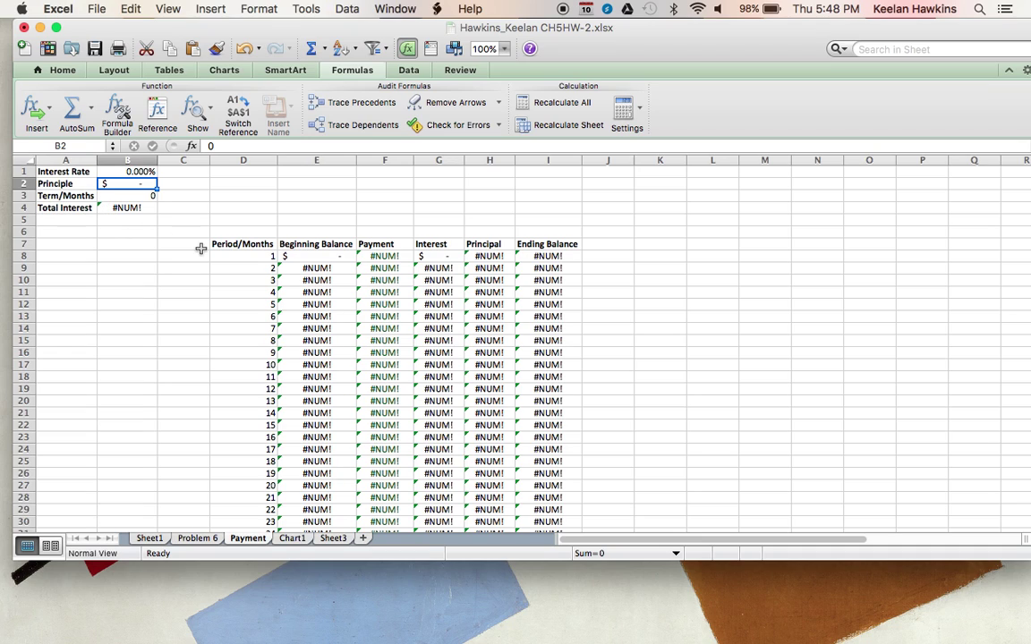
{"action": "left_click", "coordinate": [252, 257]}
{"action": "key", "text": "Down"}
{"action": "key", "text": "Down"}
{"action": "key", "text": "Down"}
{"action": "key", "text": "Down"}
{"action": "key", "text": "Down"}
{"action": "key", "text": "Down"}
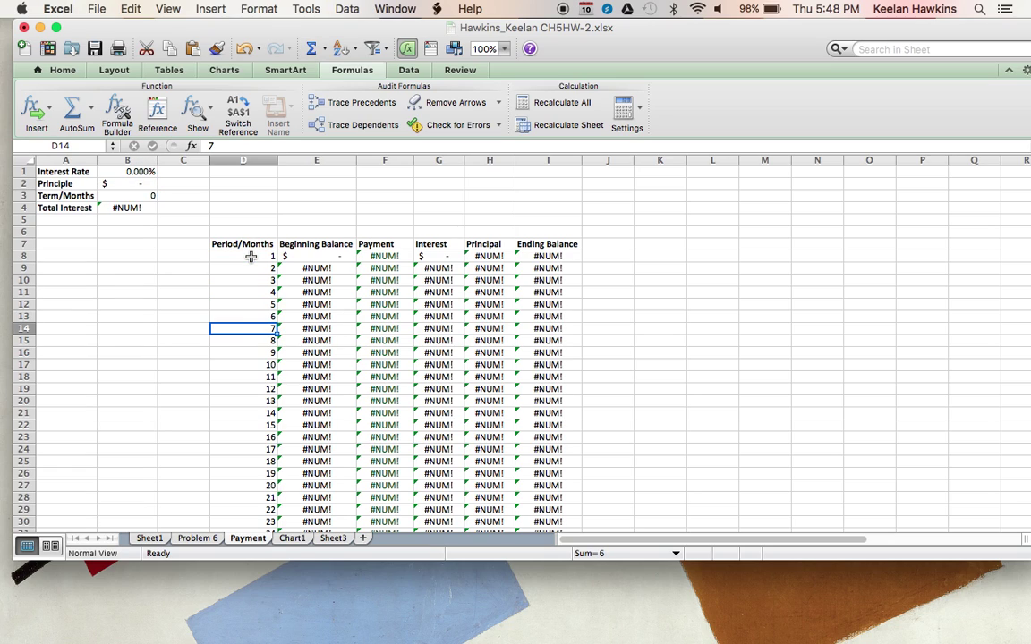
{"action": "key", "text": "Up"}
{"action": "key", "text": "Up"}
{"action": "key", "text": "Up"}
{"action": "key", "text": "Up"}
{"action": "key", "text": "Up"}
{"action": "key", "text": "Up"}
{"action": "key", "text": "Down"}
{"action": "key", "text": "Down"}
{"action": "key", "text": "Down"}
{"action": "key", "text": "Down"}
{"action": "key", "text": "Up"}
{"action": "key", "text": "Up"}
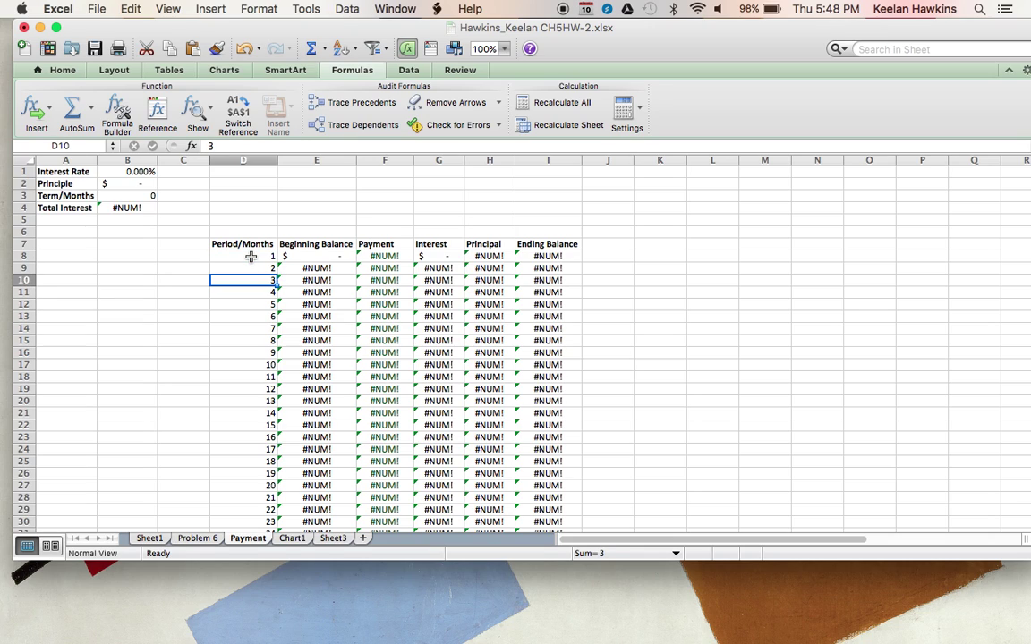
{"action": "left_click", "coordinate": [335, 242]}
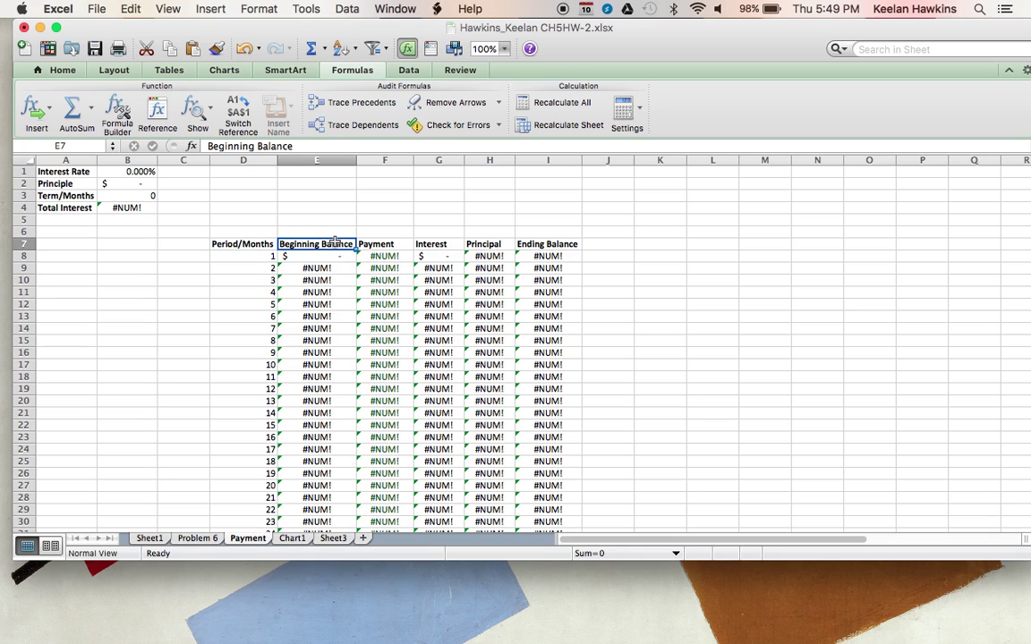
{"action": "left_click", "coordinate": [389, 245]}
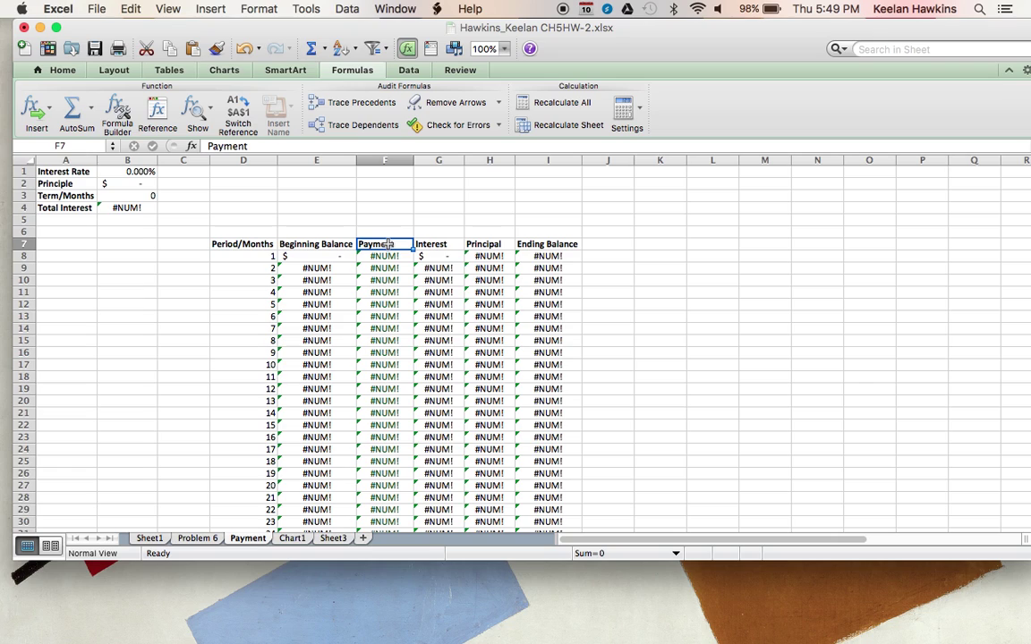
{"action": "left_click", "coordinate": [441, 249]}
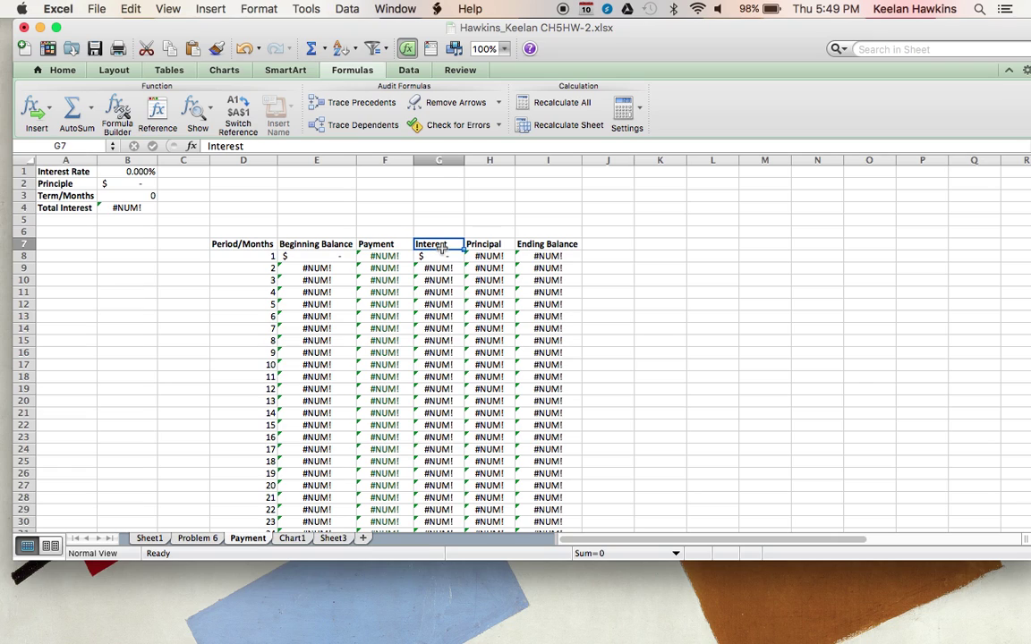
{"action": "key", "text": "Right"}
{"action": "key", "text": "Right"}
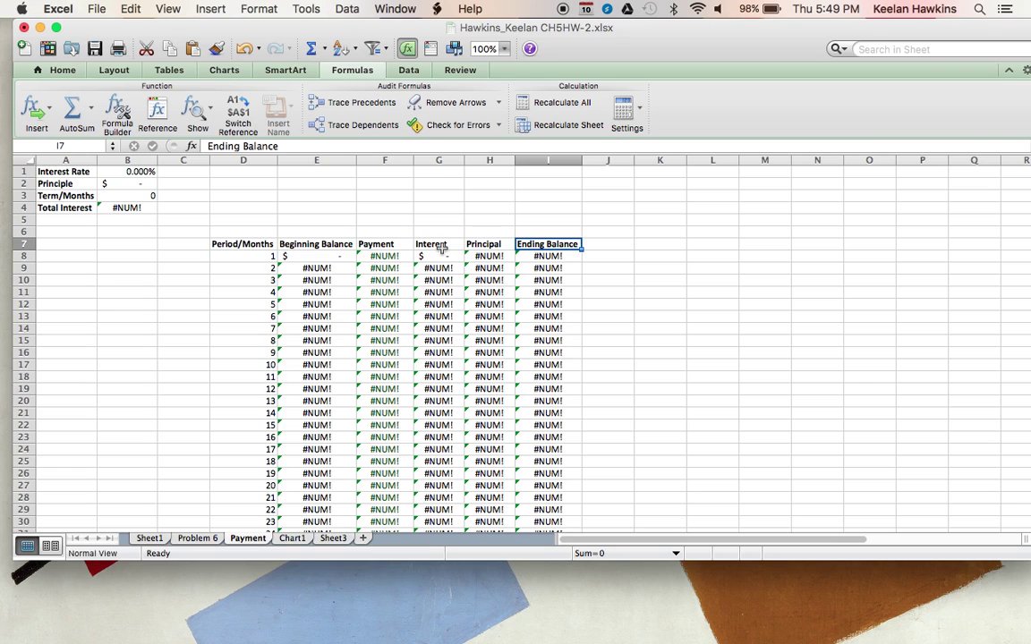
Check month 1's beginning balance, payment, interest, principal and ending balance formulas.
{"action": "left_click", "coordinate": [325, 257]}
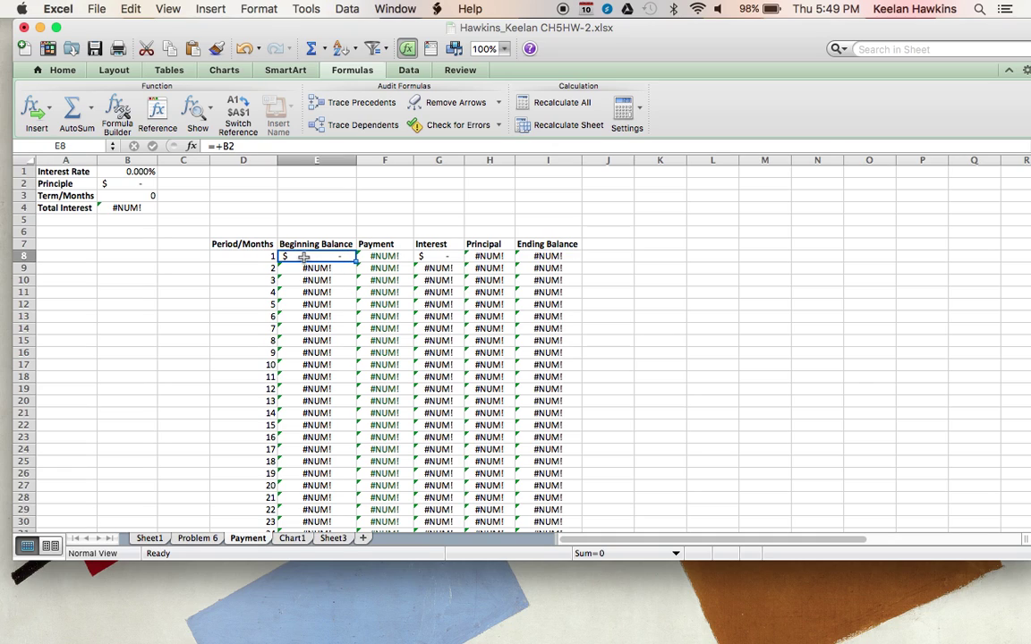
{"action": "left_click", "coordinate": [130, 183]}
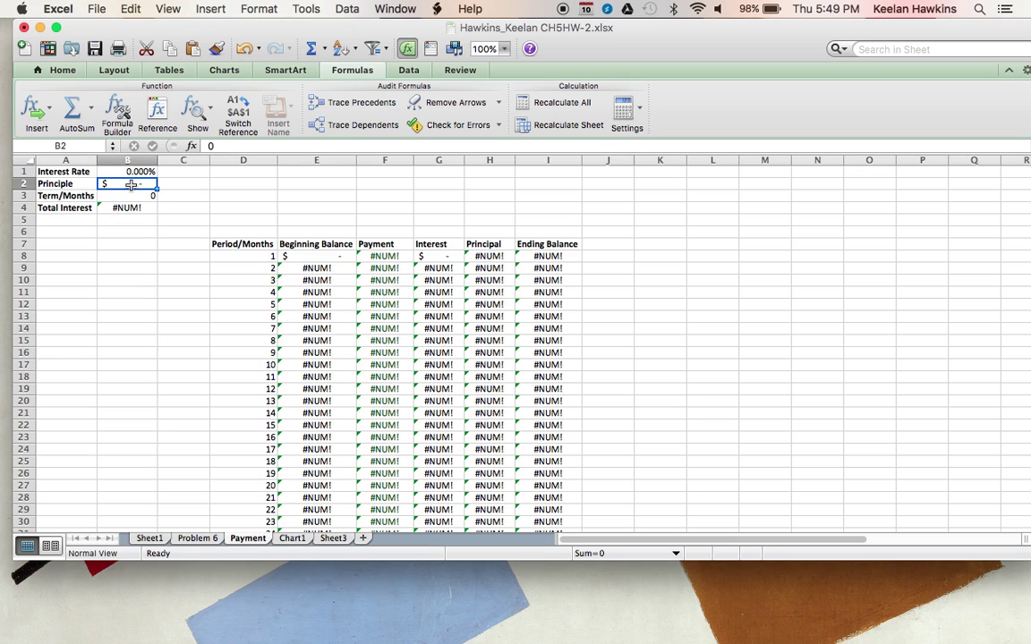
{"action": "left_click", "coordinate": [295, 256]}
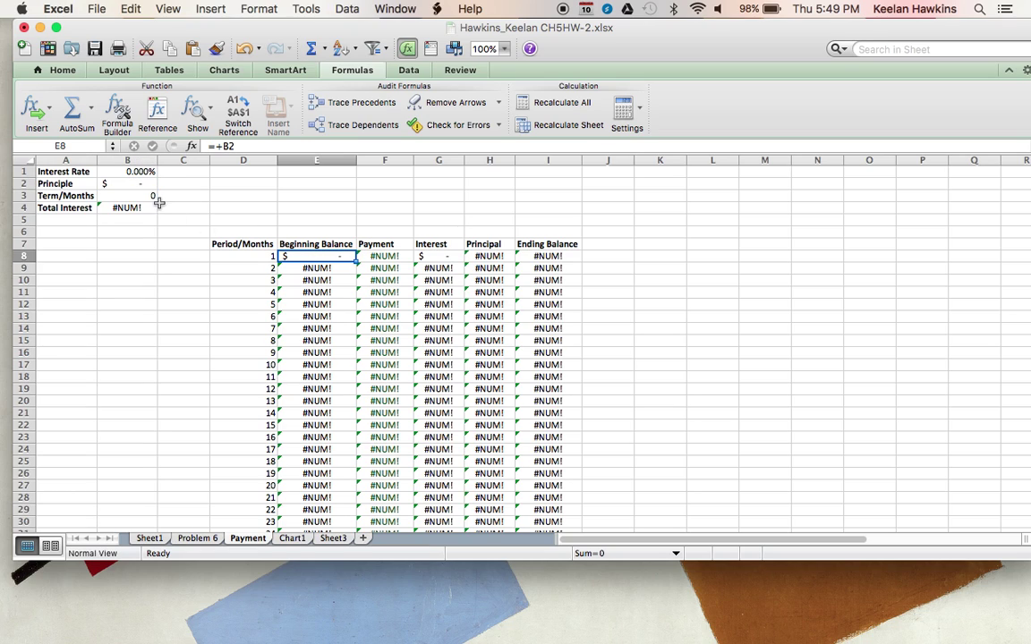
{"action": "left_click", "coordinate": [141, 183]}
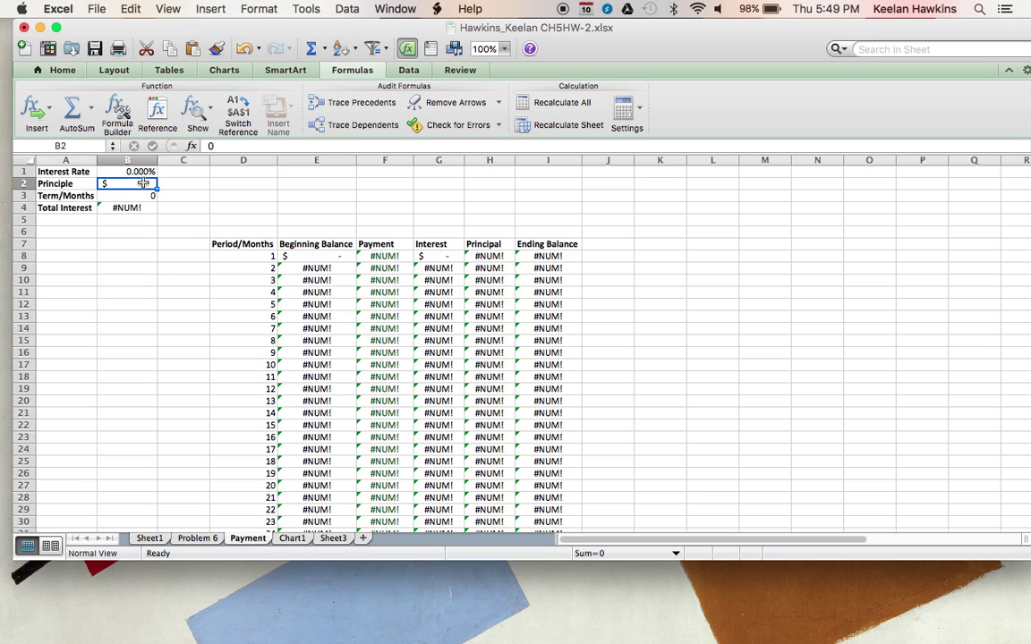
{"action": "left_click", "coordinate": [320, 258]}
{"action": "left_click", "coordinate": [385, 257]}
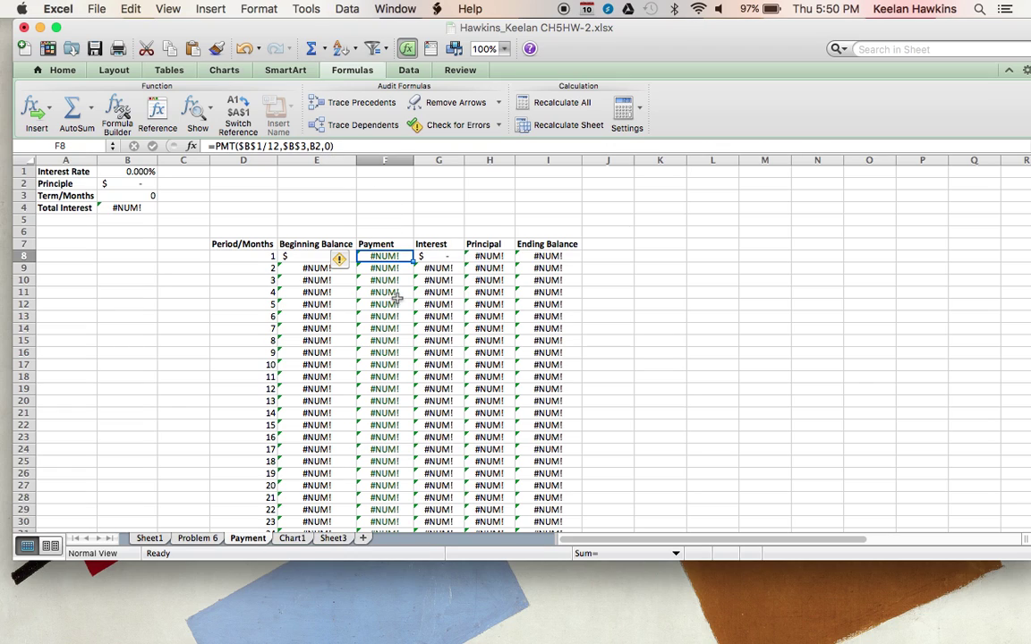
{"action": "key", "text": "Right"}
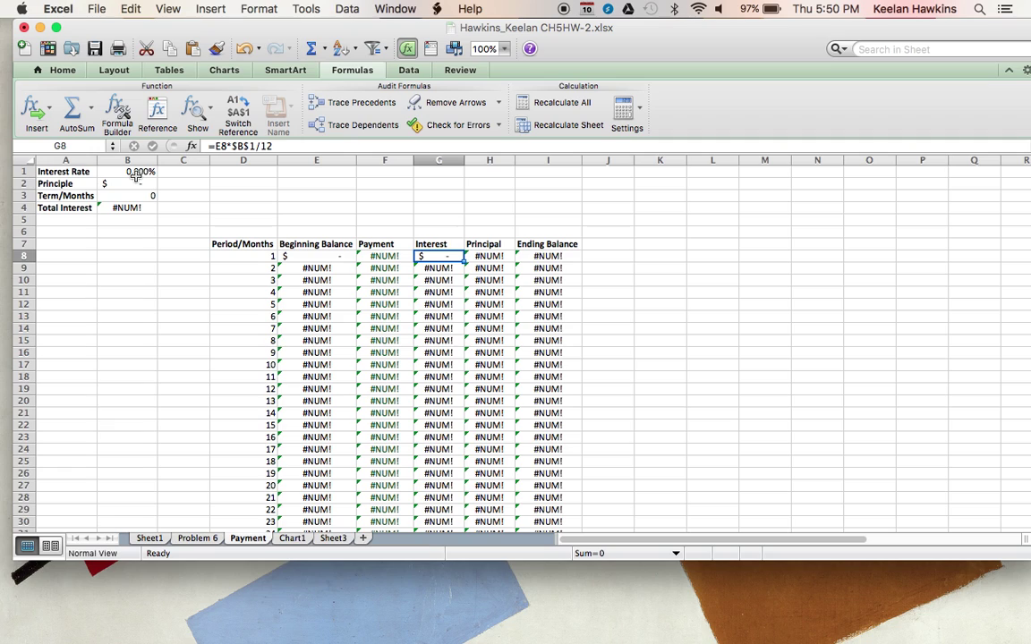
{"action": "key", "text": "Right"}
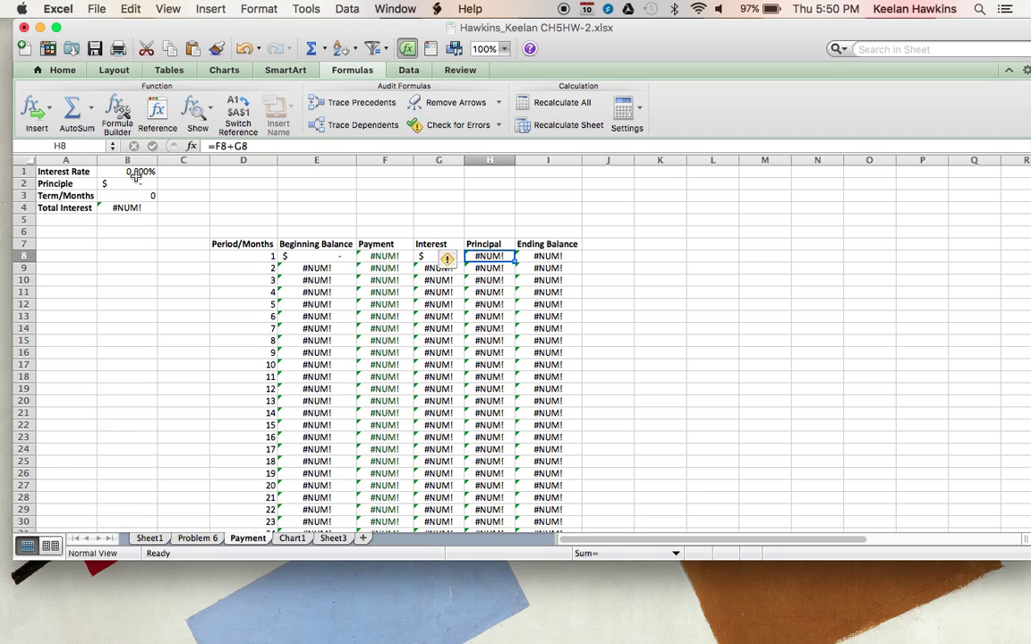
{"action": "double_click", "coordinate": [491, 258]}
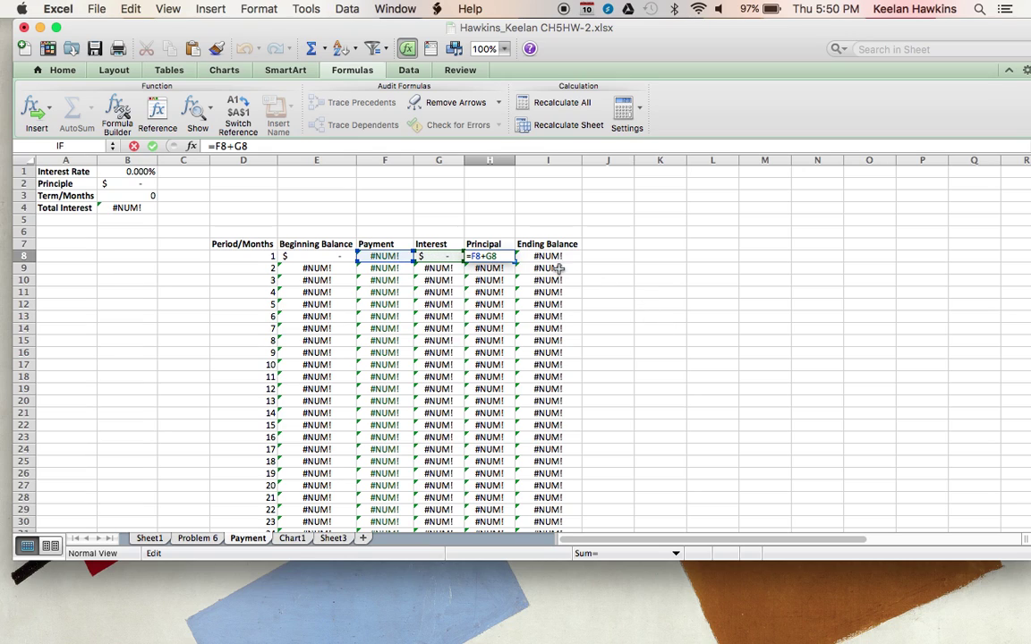
{"action": "key", "text": "Return"}
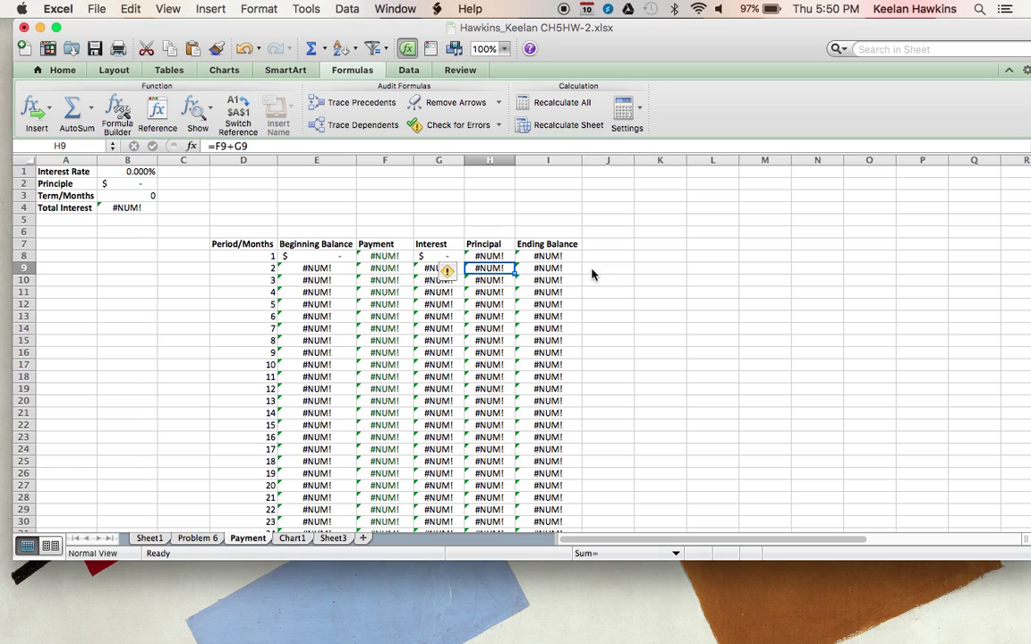
{"action": "left_click", "coordinate": [547, 255]}
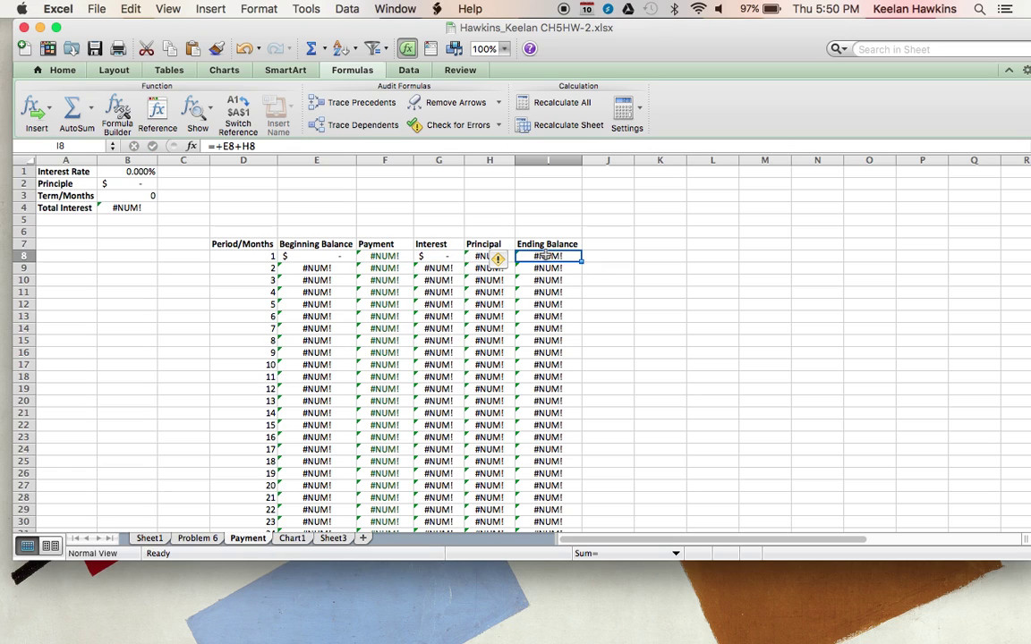
{"action": "double_click", "coordinate": [547, 256]}
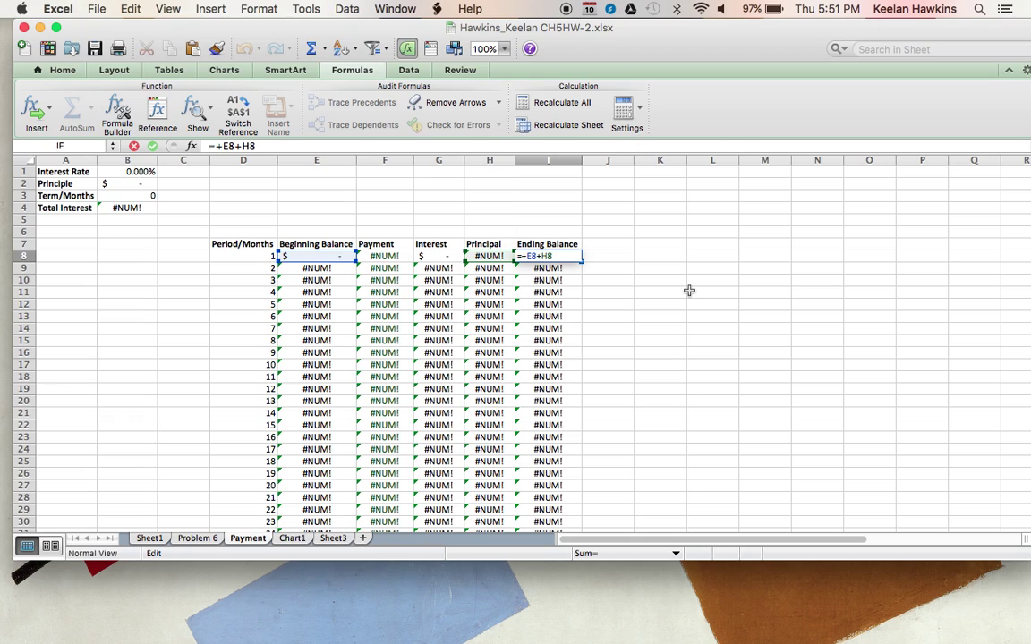
{"action": "key", "text": "Return"}
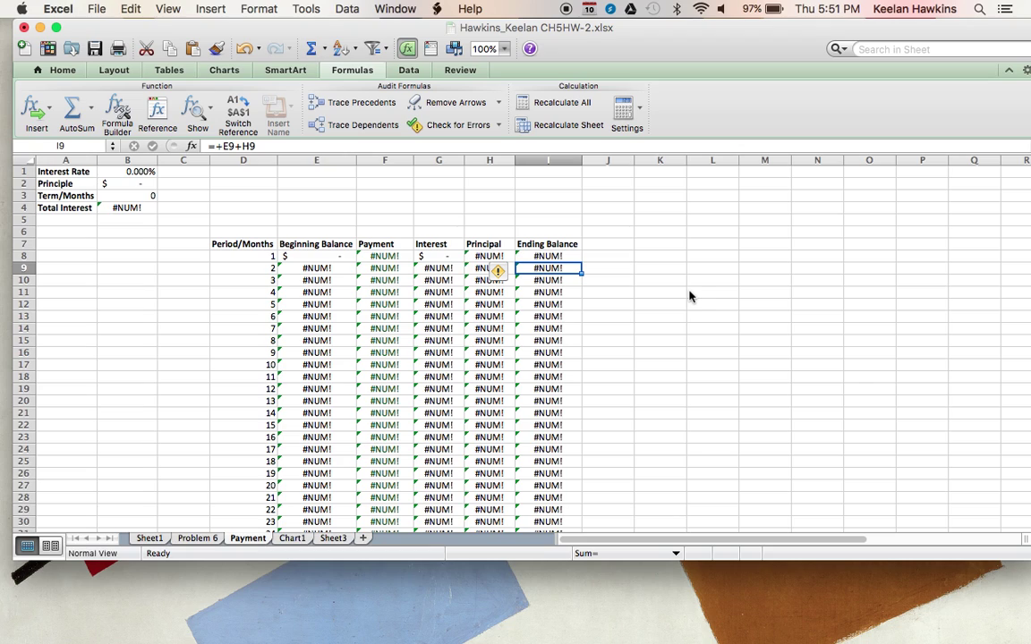
Enter a 3 interest rate in B1, 10000 principal in B2 and a 60-month term in B3.
{"action": "left_click", "coordinate": [154, 171]}
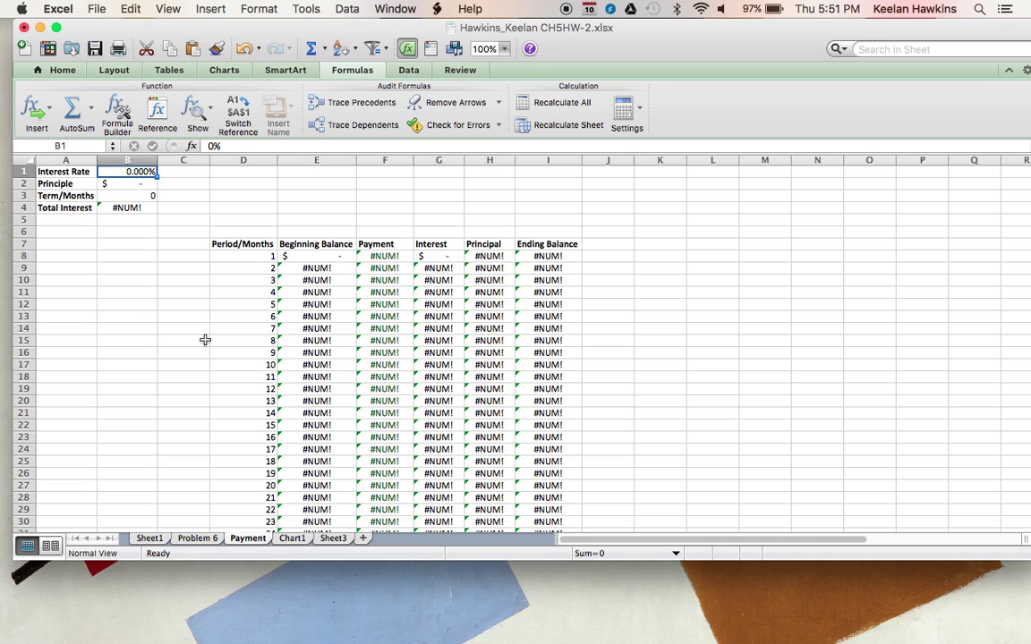
{"action": "type", "text": "3"}
{"action": "key", "text": "Return"}
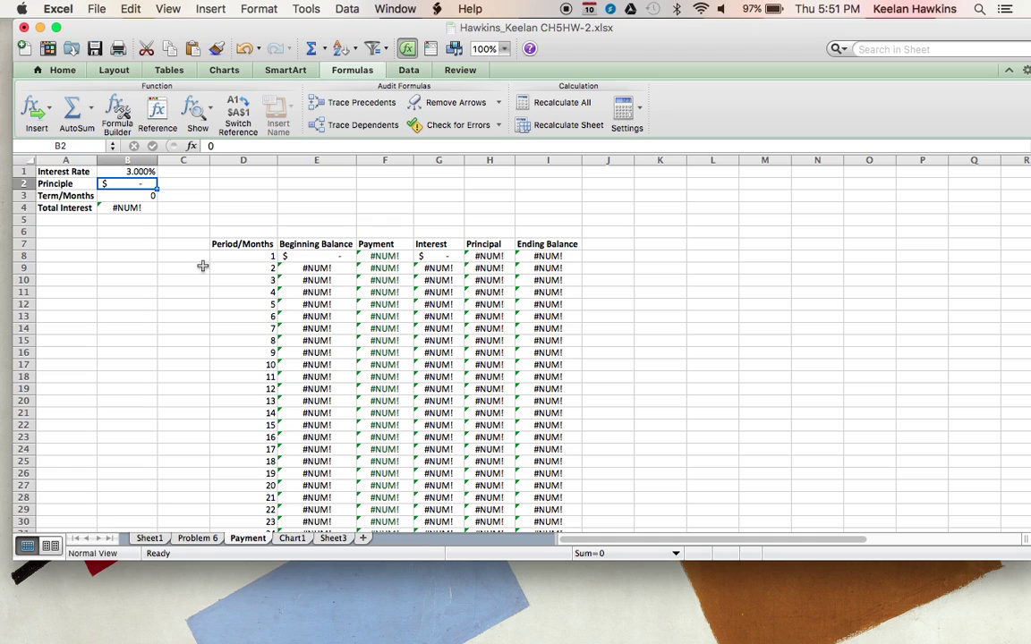
{"action": "type", "text": "10000"}
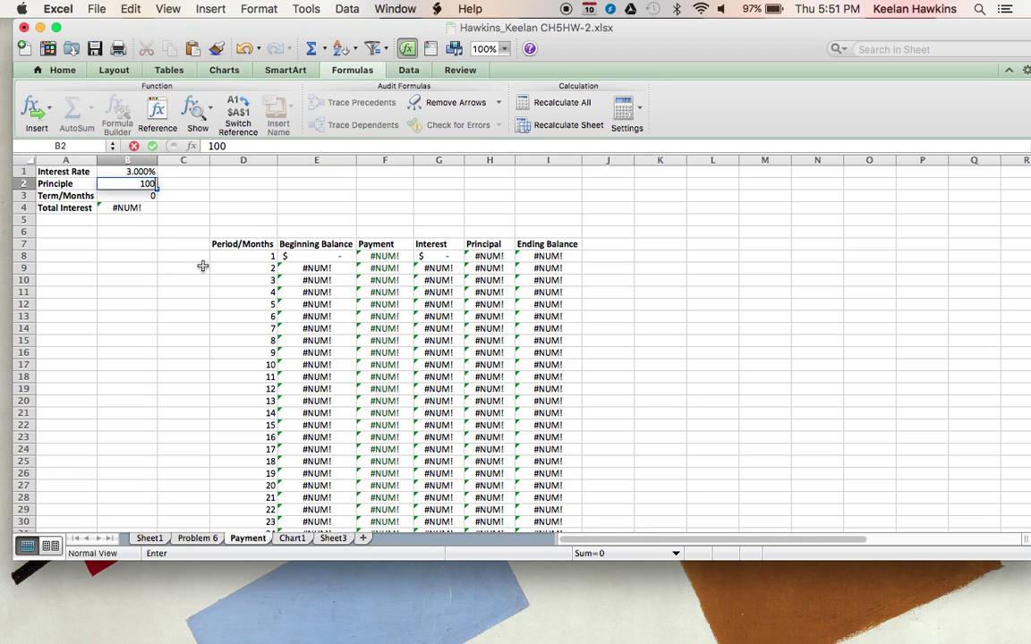
{"action": "key", "text": "Return"}
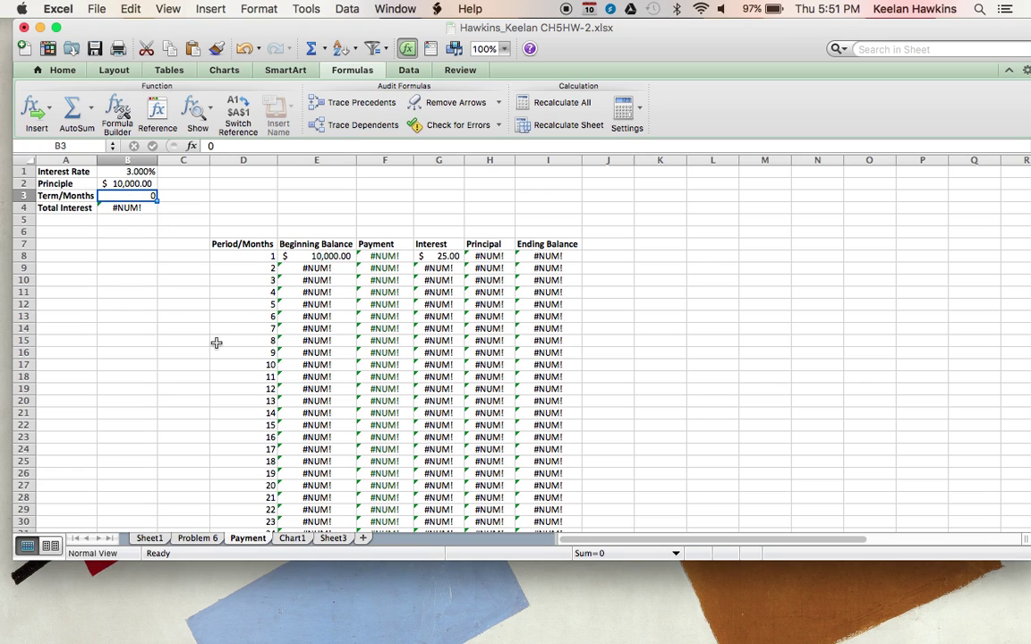
{"action": "type", "text": "60"}
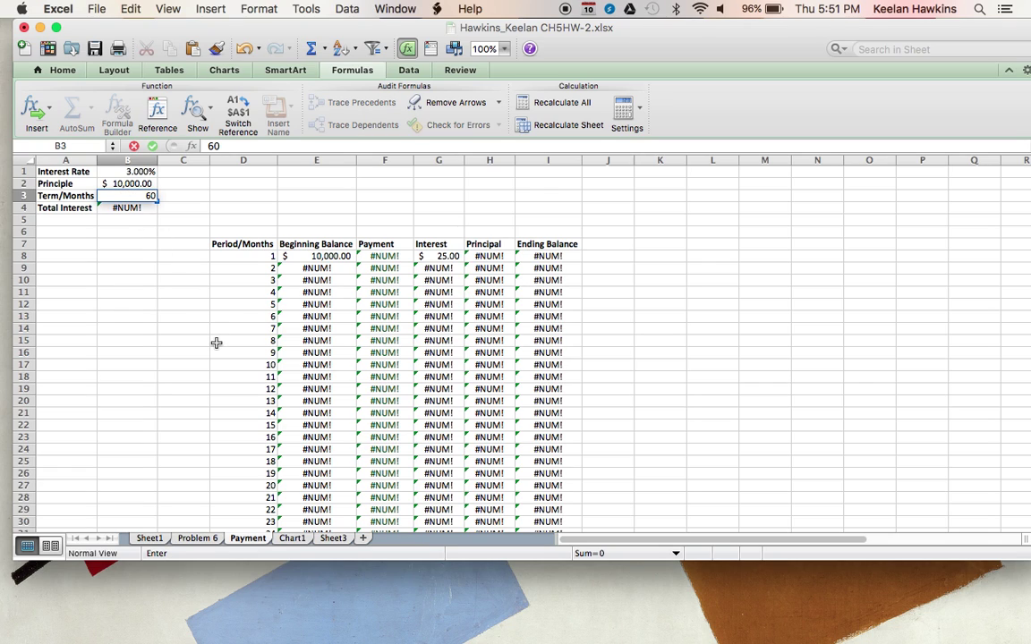
{"action": "key", "text": "Return"}
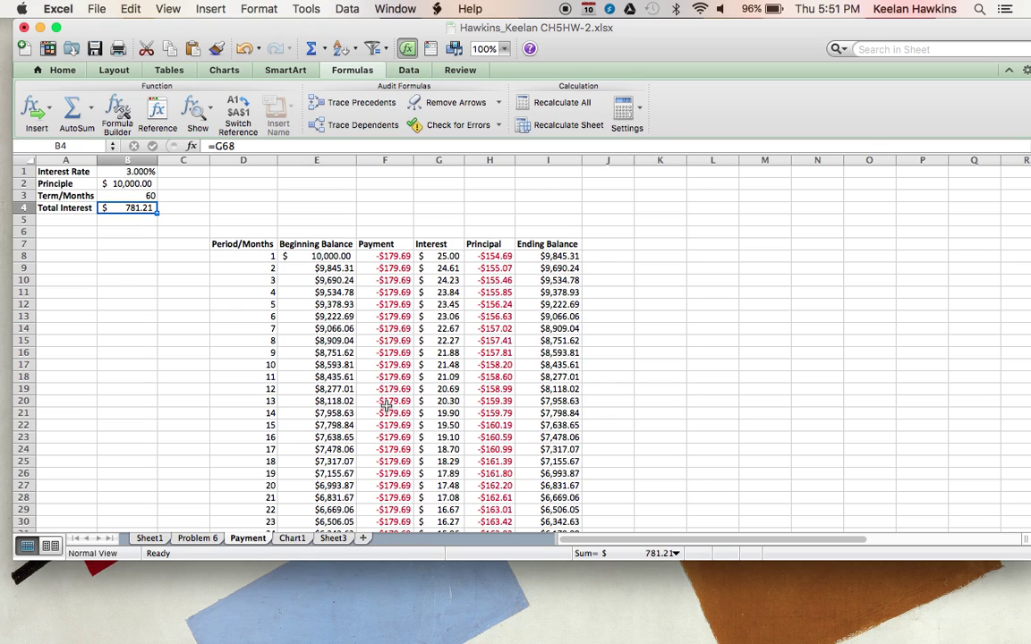
{"action": "scroll", "coordinate": [637, 276], "scroll_direction": "down", "scroll_amount": 2}
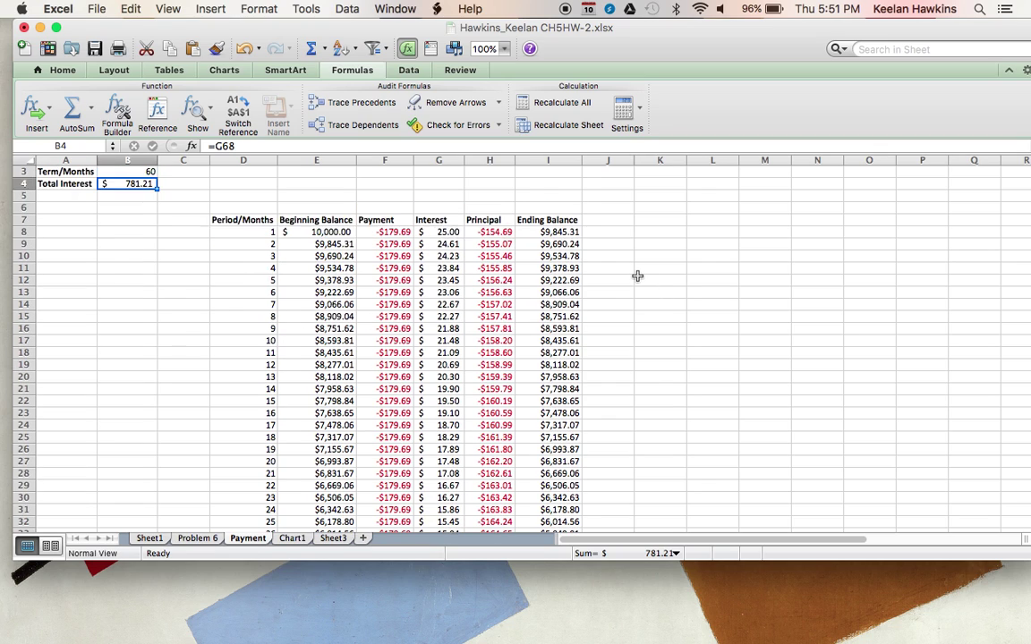
{"action": "scroll", "coordinate": [609, 264], "scroll_direction": "up", "scroll_amount": 1}
{"action": "left_click", "coordinate": [320, 245]}
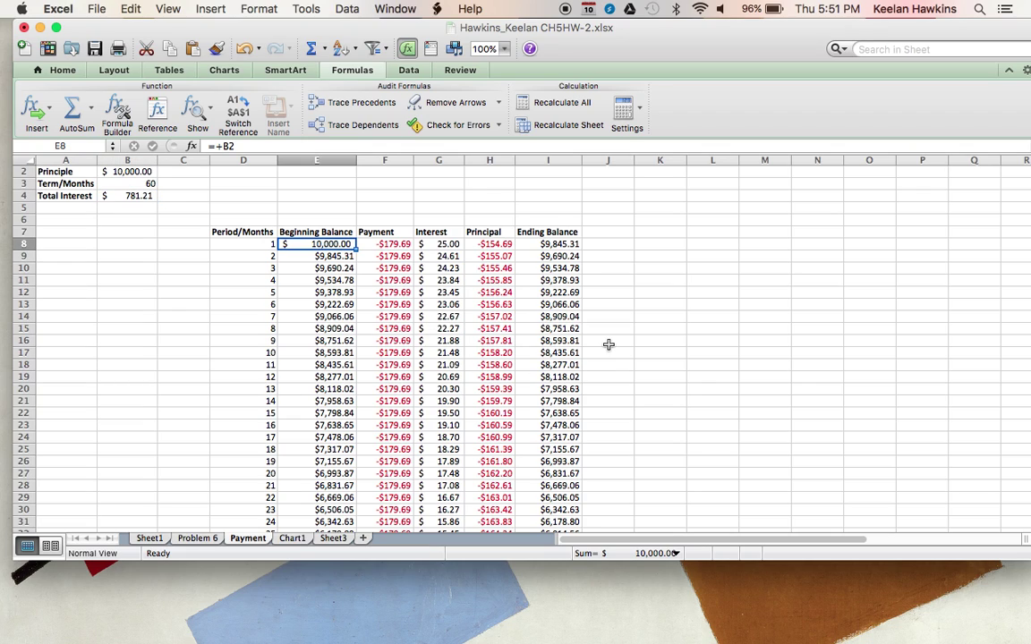
{"action": "key", "text": "Right"}
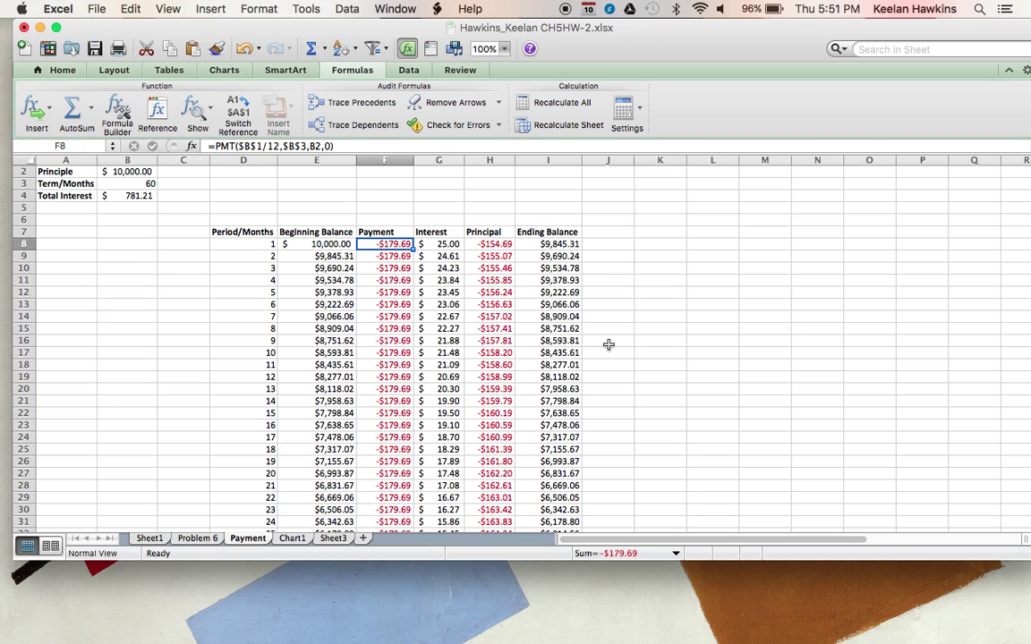
{"action": "key", "text": "Right"}
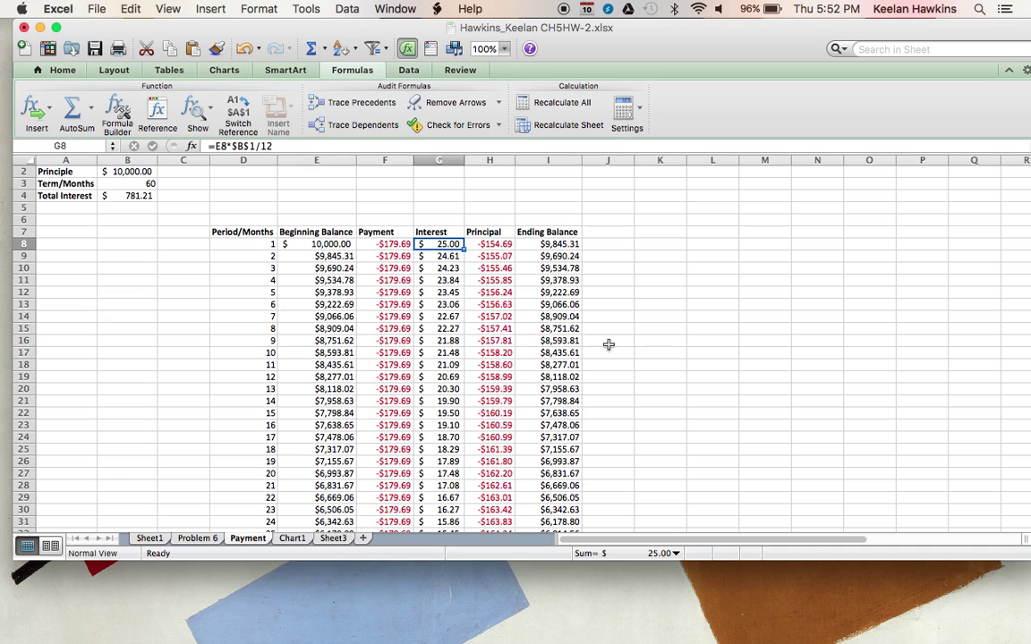
{"action": "key", "text": "Right"}
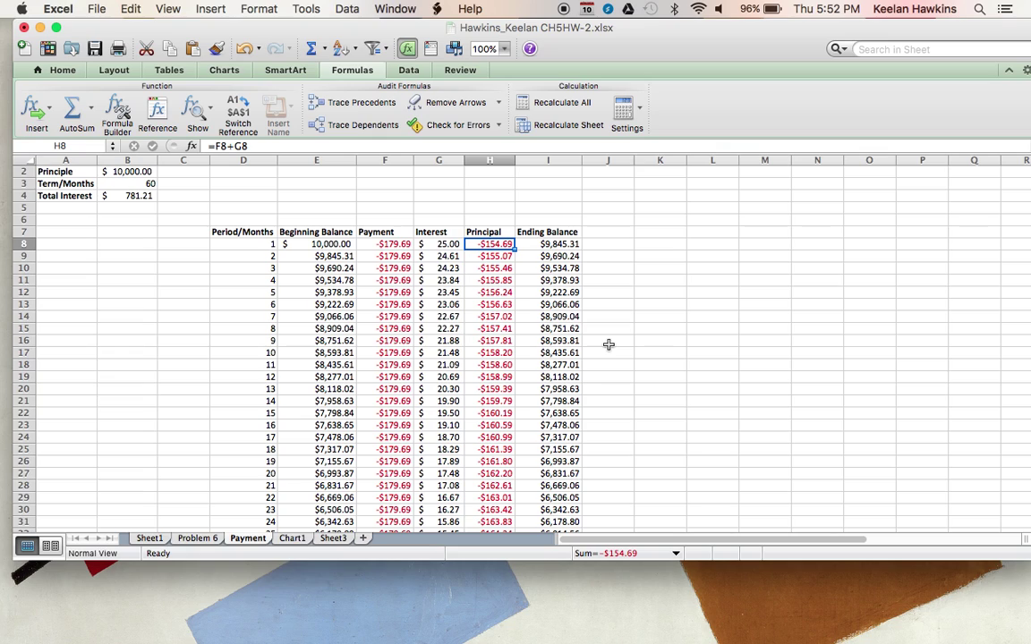
{"action": "key", "text": "Right"}
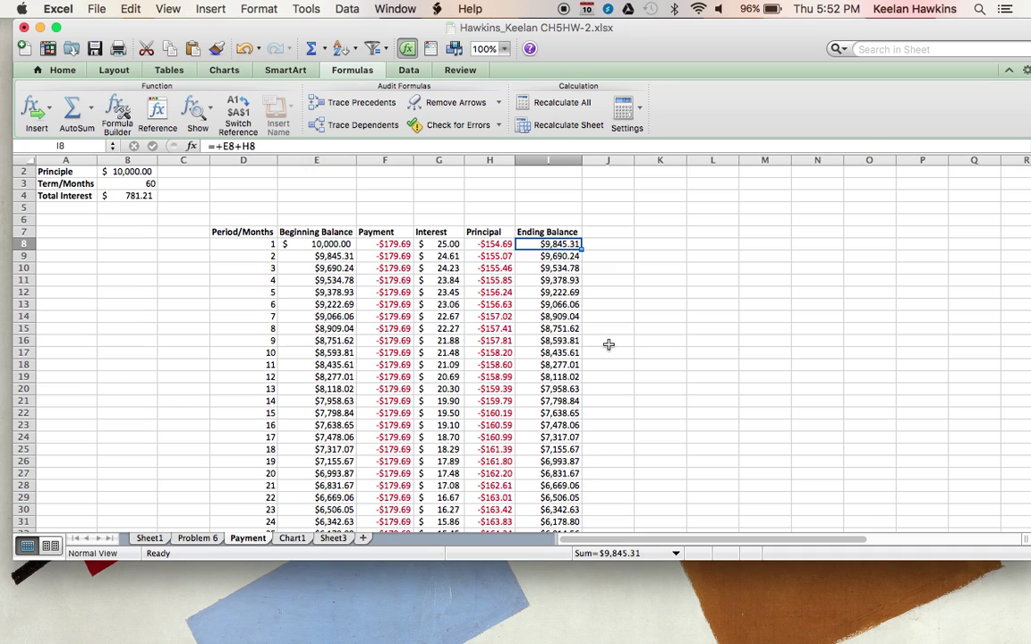
{"action": "double_click", "coordinate": [567, 244]}
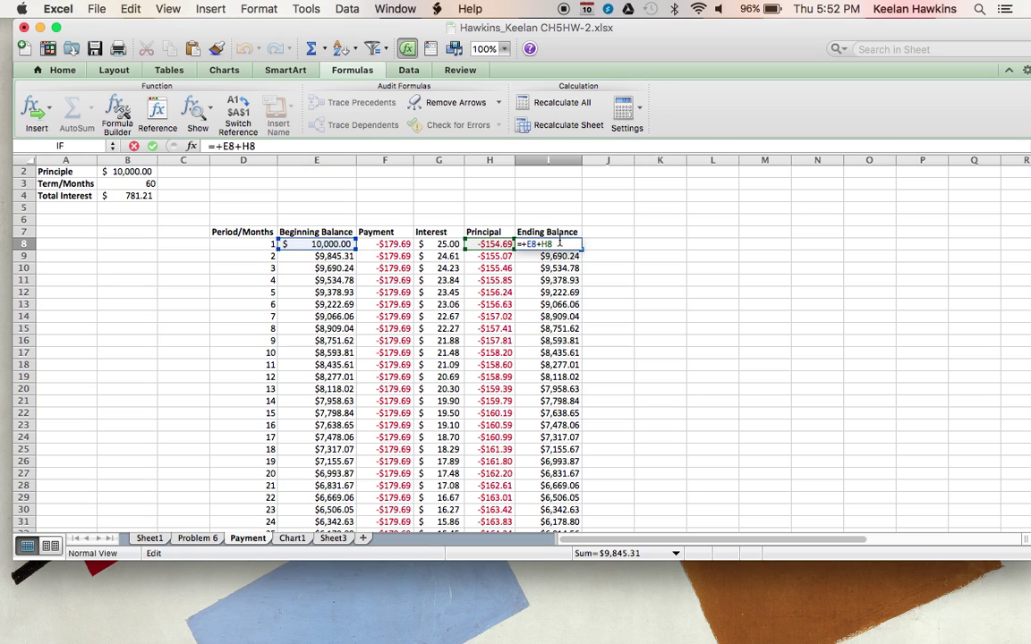
{"action": "key", "text": "Return"}
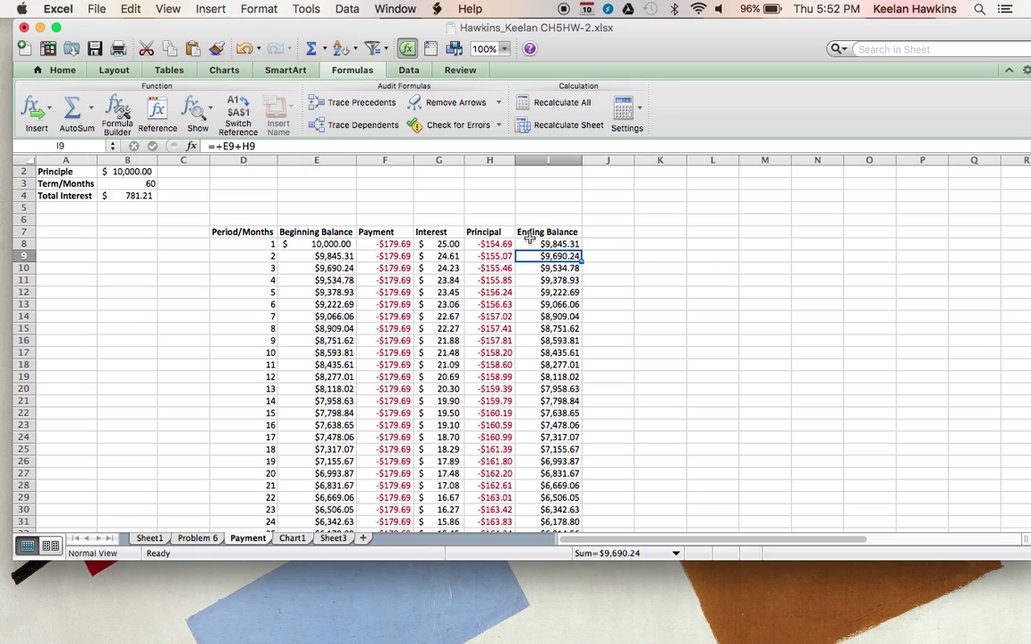
{"action": "key", "text": "Up"}
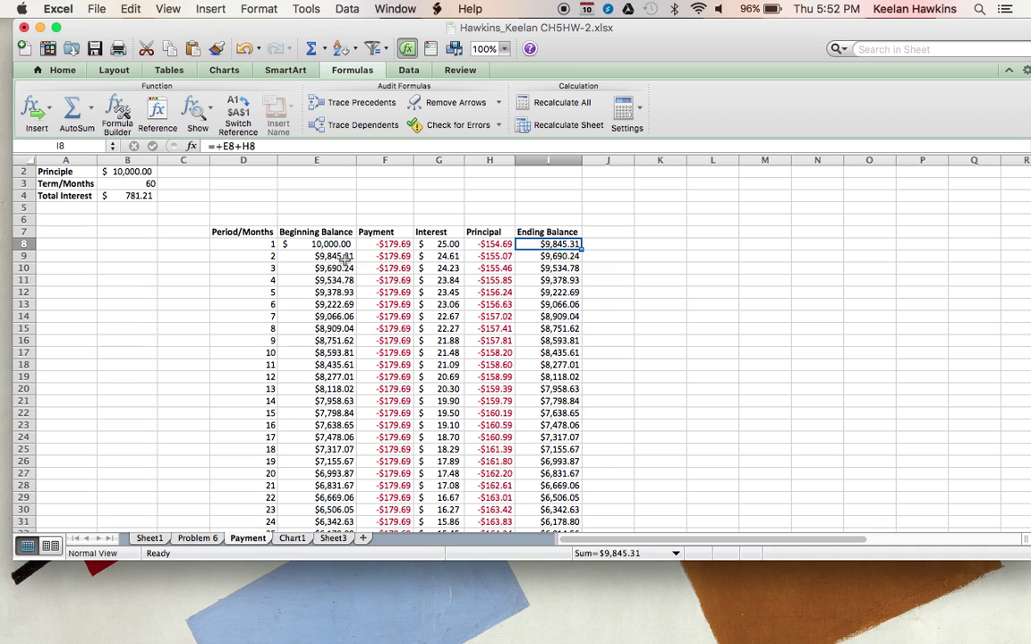
{"action": "left_click", "coordinate": [346, 259]}
{"action": "double_click", "coordinate": [343, 257]}
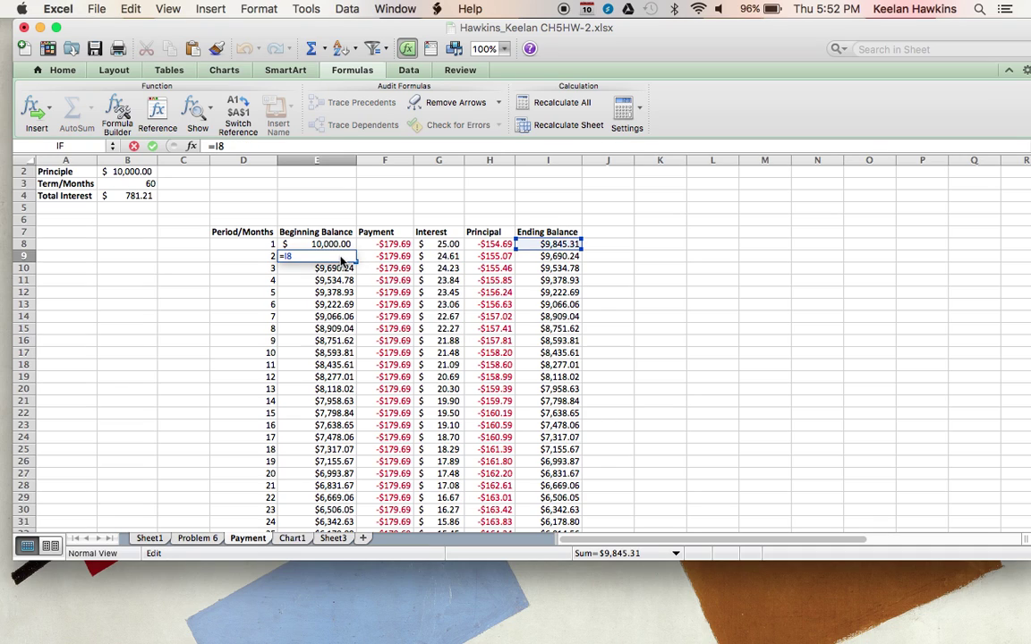
{"action": "key", "text": "Return"}
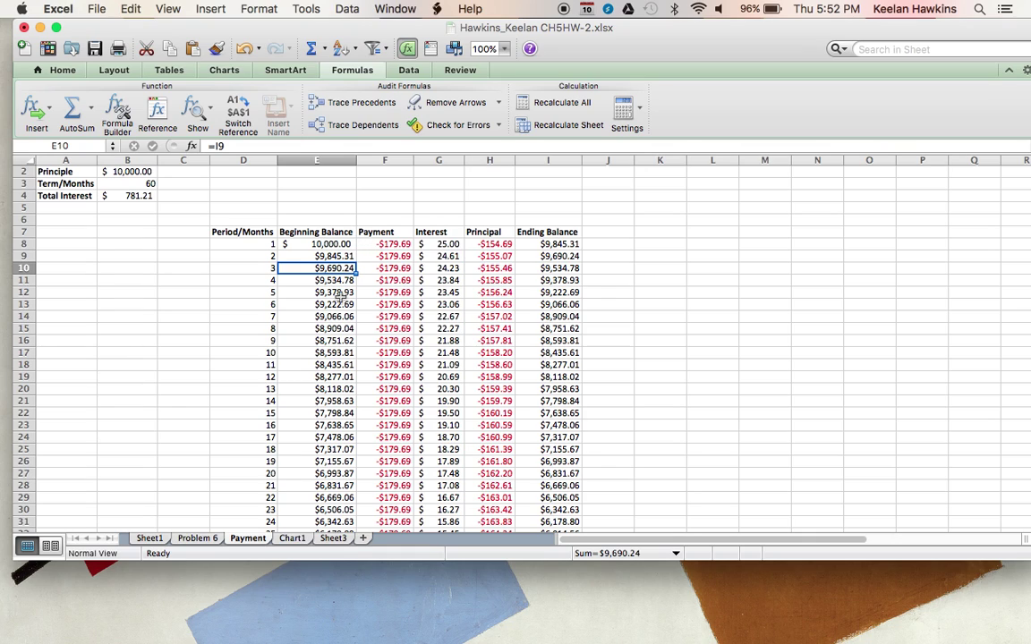
{"action": "left_click", "coordinate": [330, 256]}
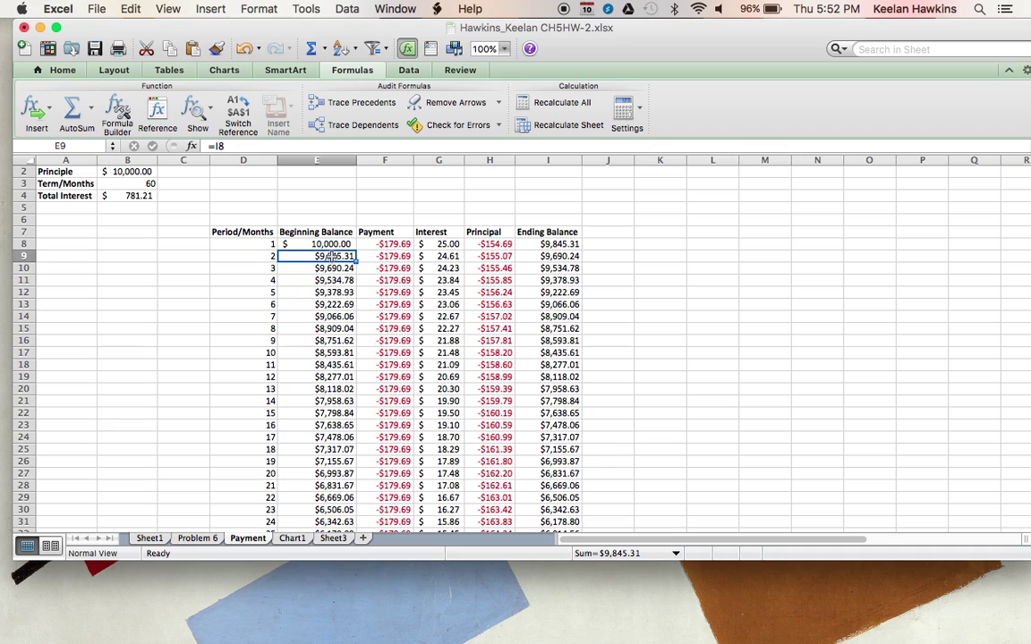
{"action": "double_click", "coordinate": [330, 256]}
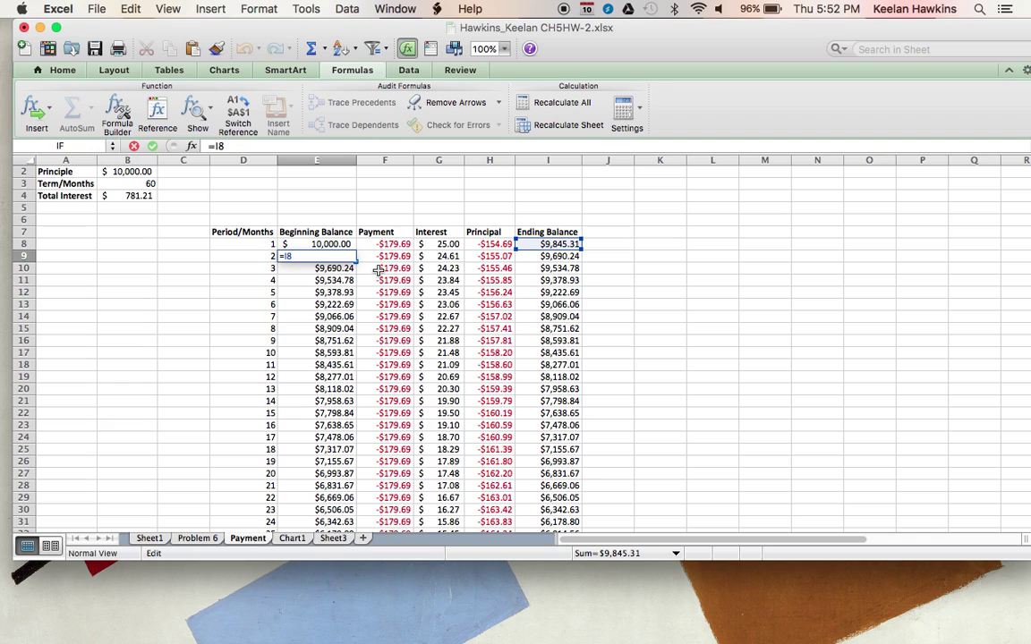
{"action": "key", "text": "Return"}
{"action": "left_click", "coordinate": [330, 256]}
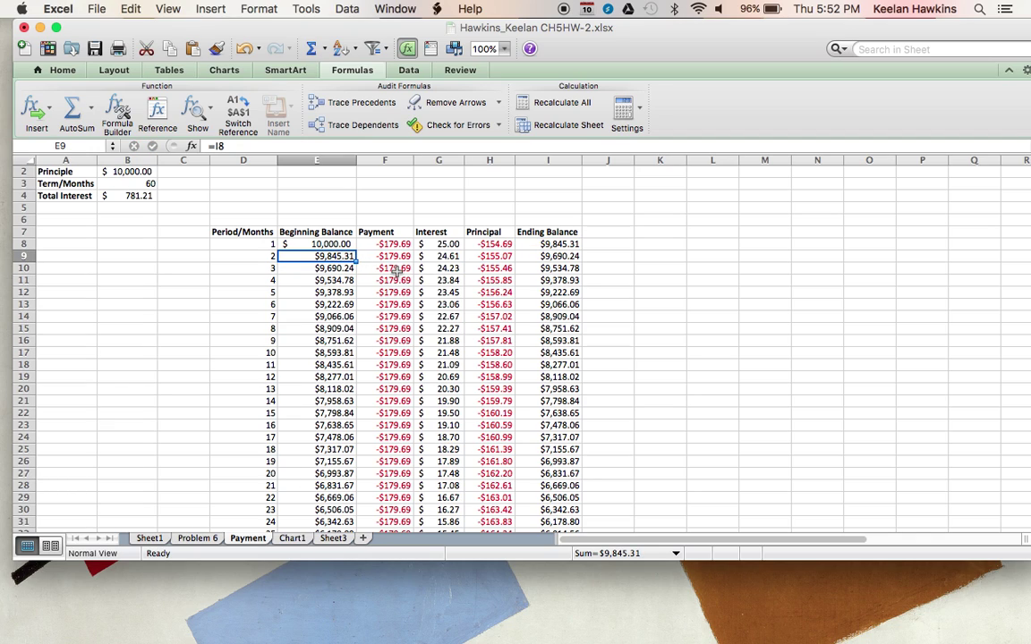
{"action": "left_click", "coordinate": [402, 256]}
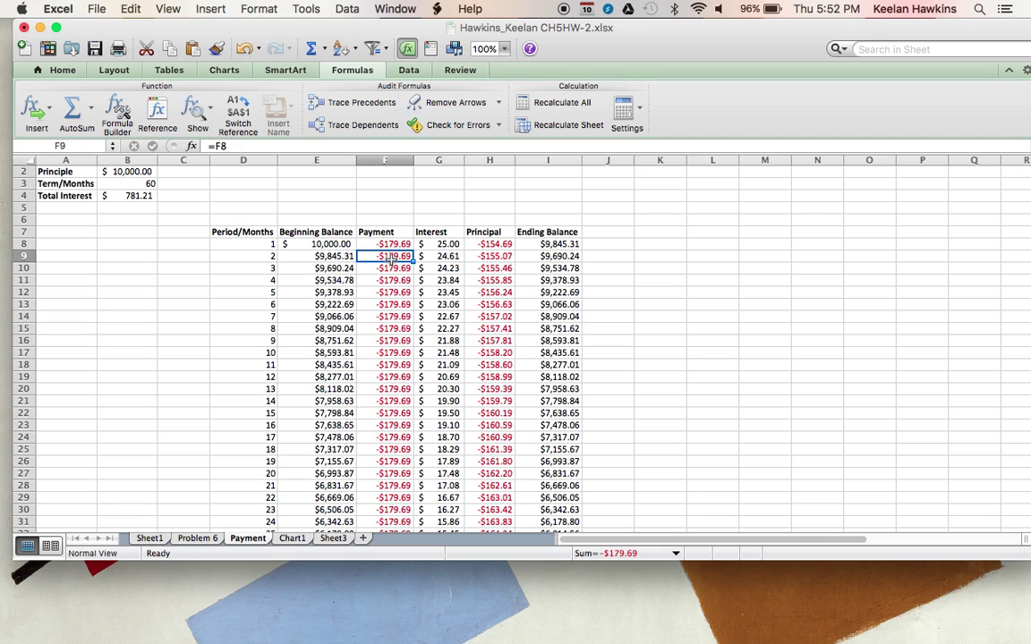
{"action": "double_click", "coordinate": [391, 260]}
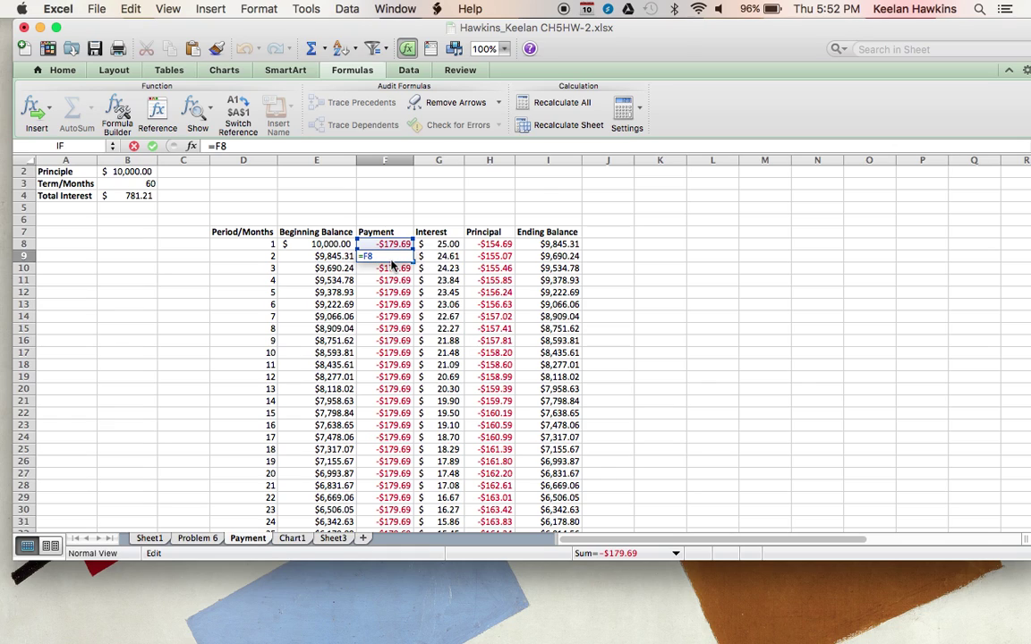
{"action": "key", "text": "Escape"}
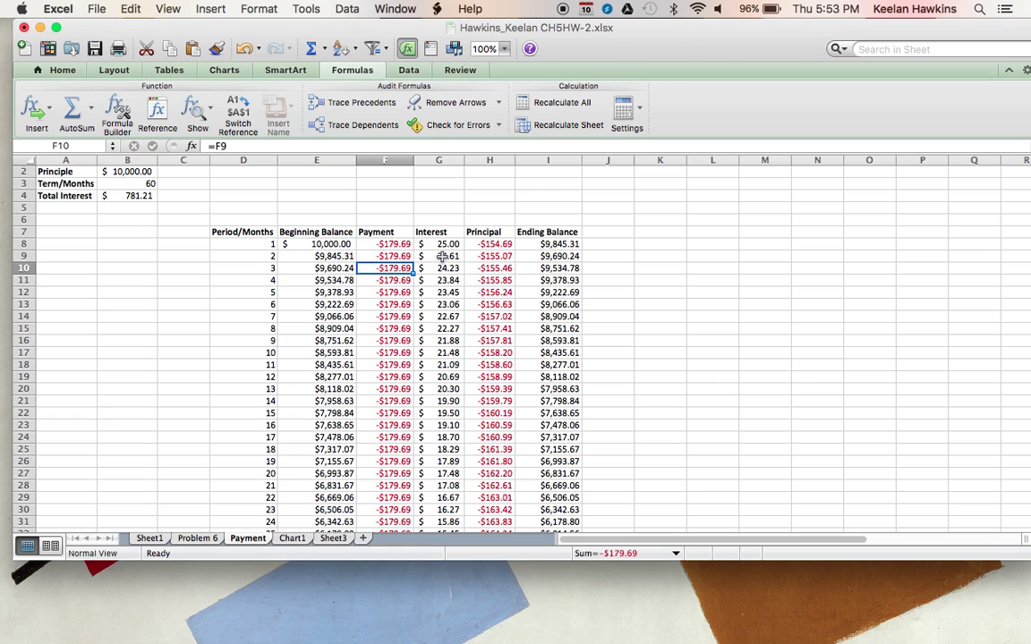
{"action": "left_click", "coordinate": [442, 257]}
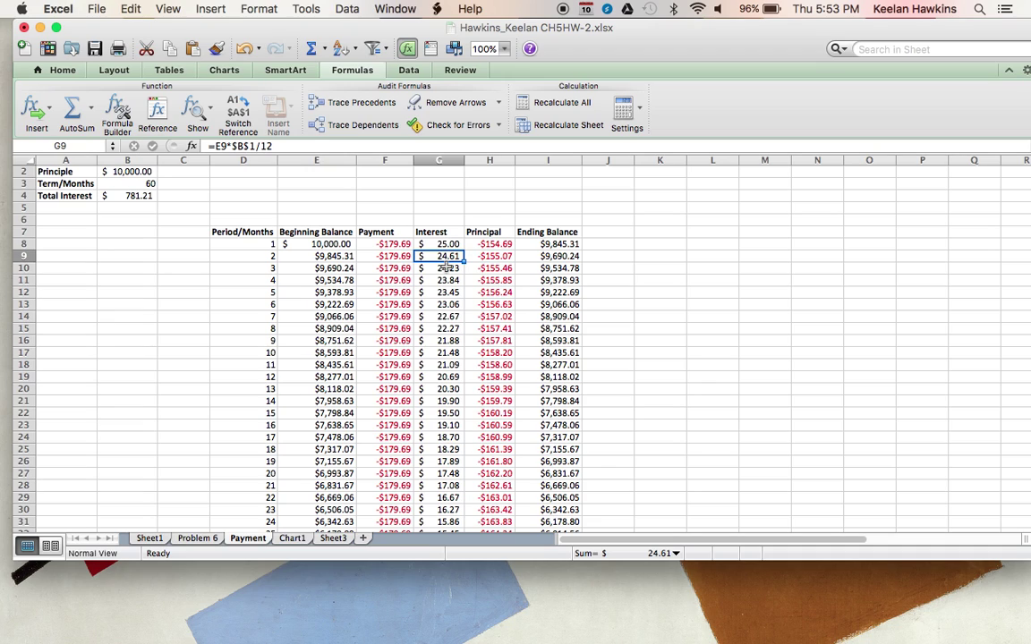
{"action": "left_click", "coordinate": [447, 267]}
{"action": "key", "text": "Down"}
{"action": "key", "text": "Down"}
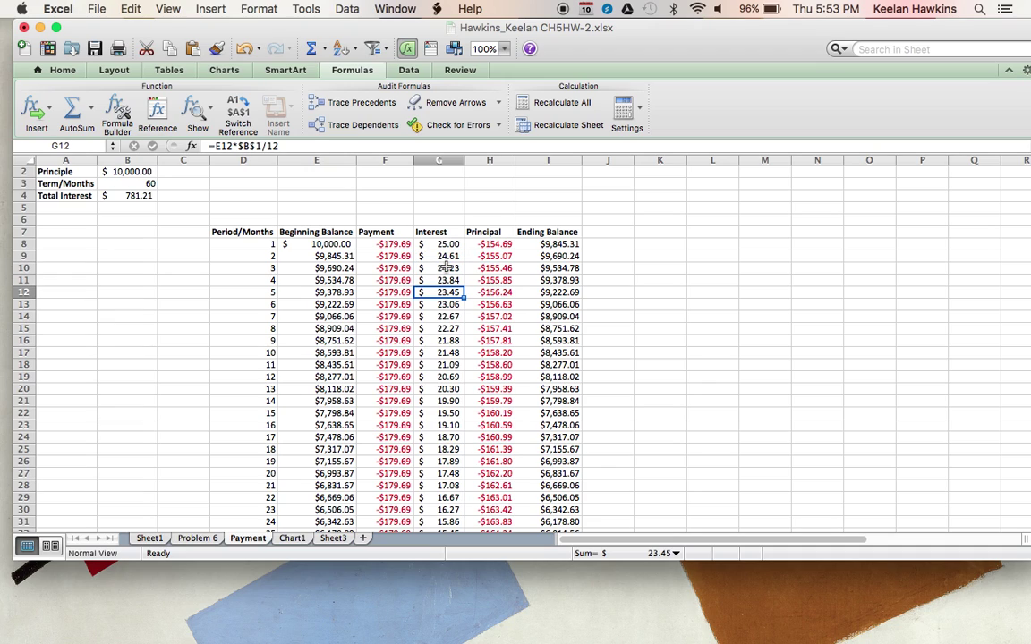
{"action": "key", "text": "Down"}
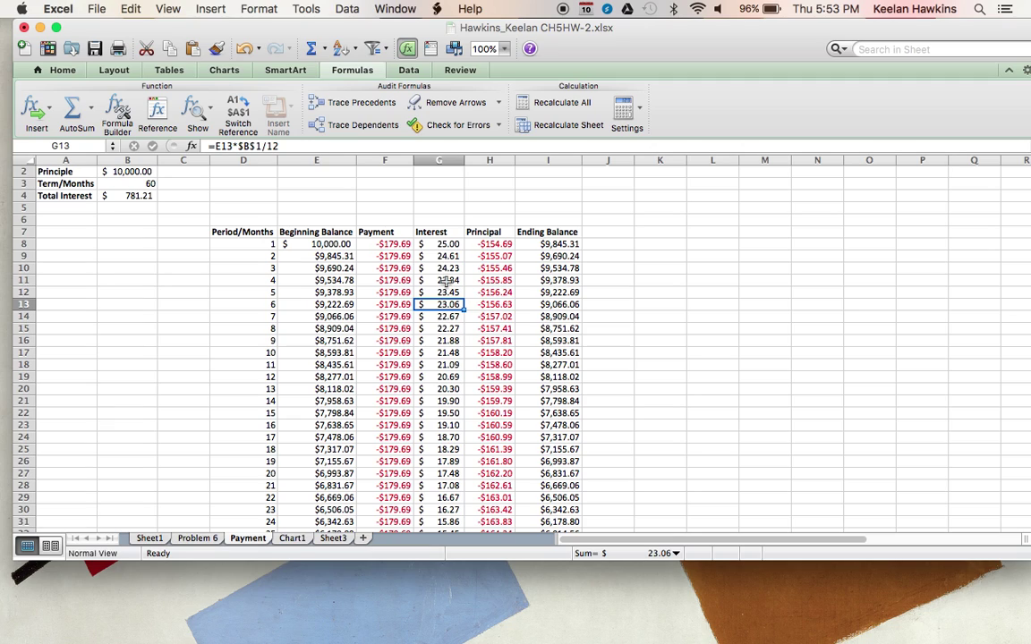
{"action": "double_click", "coordinate": [447, 292]}
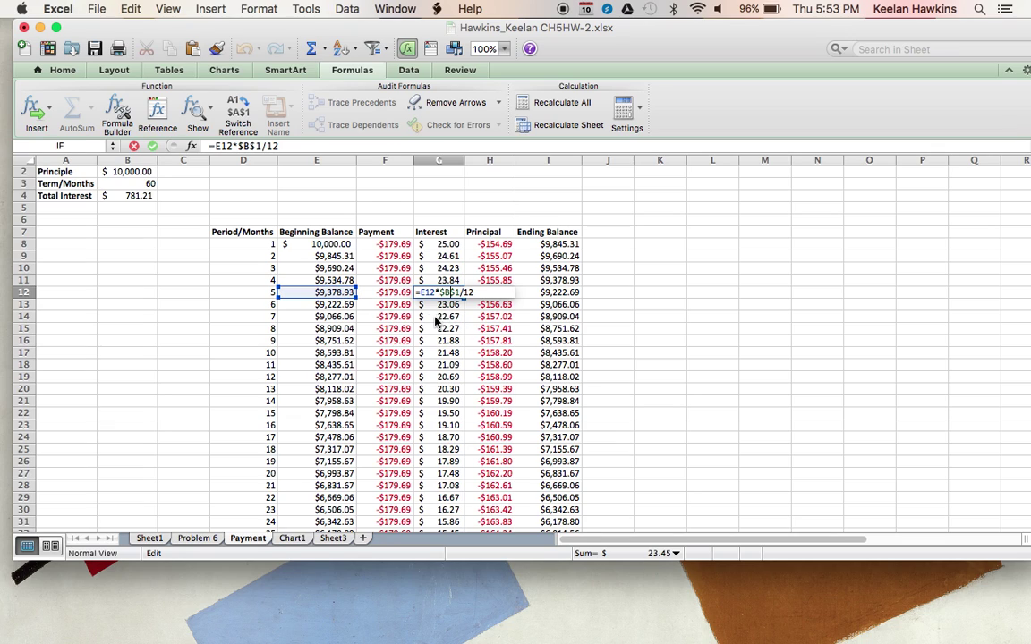
{"action": "key", "text": "Return"}
{"action": "key", "text": "Right"}
{"action": "key", "text": "Up"}
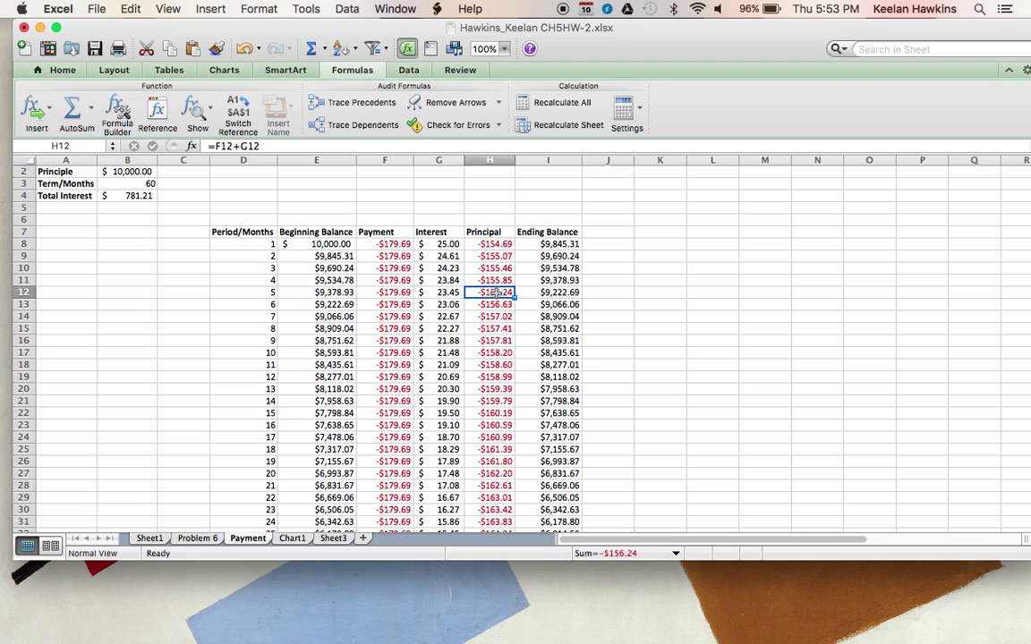
{"action": "double_click", "coordinate": [497, 292]}
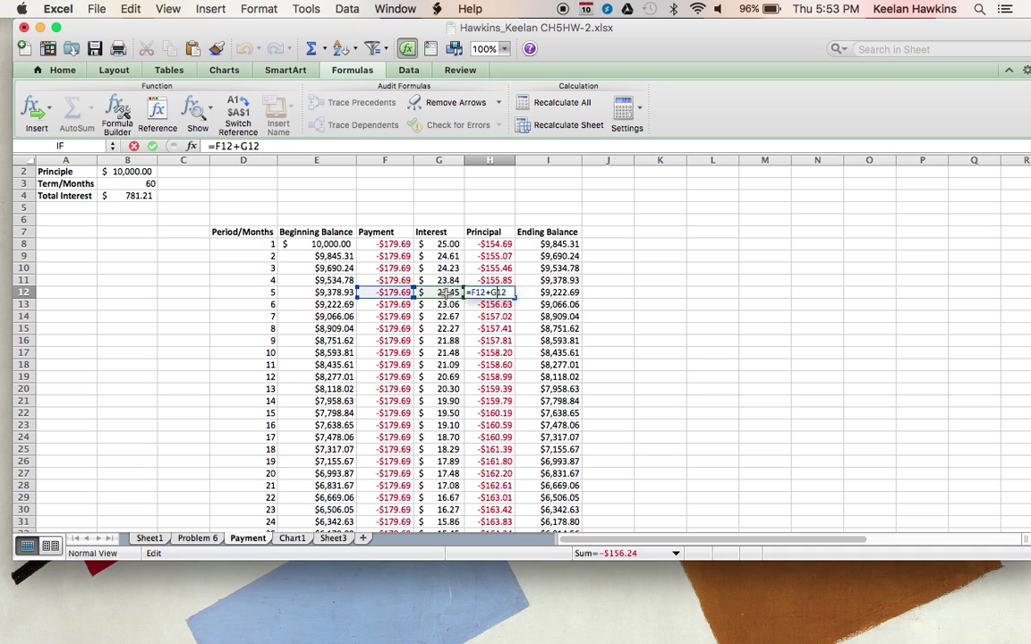
{"action": "key", "text": "Return"}
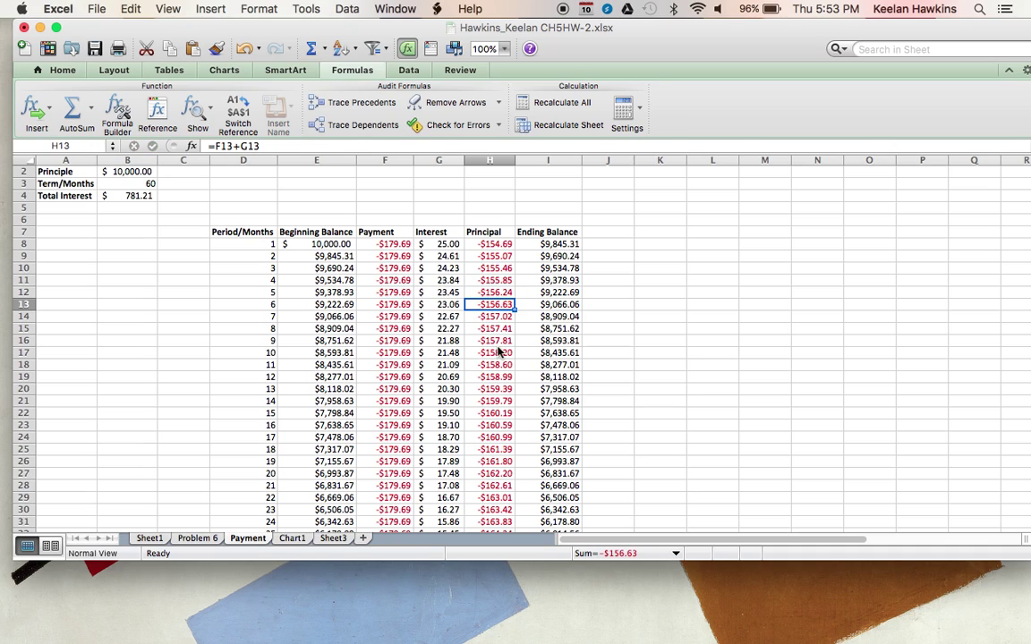
{"action": "left_click", "coordinate": [565, 292]}
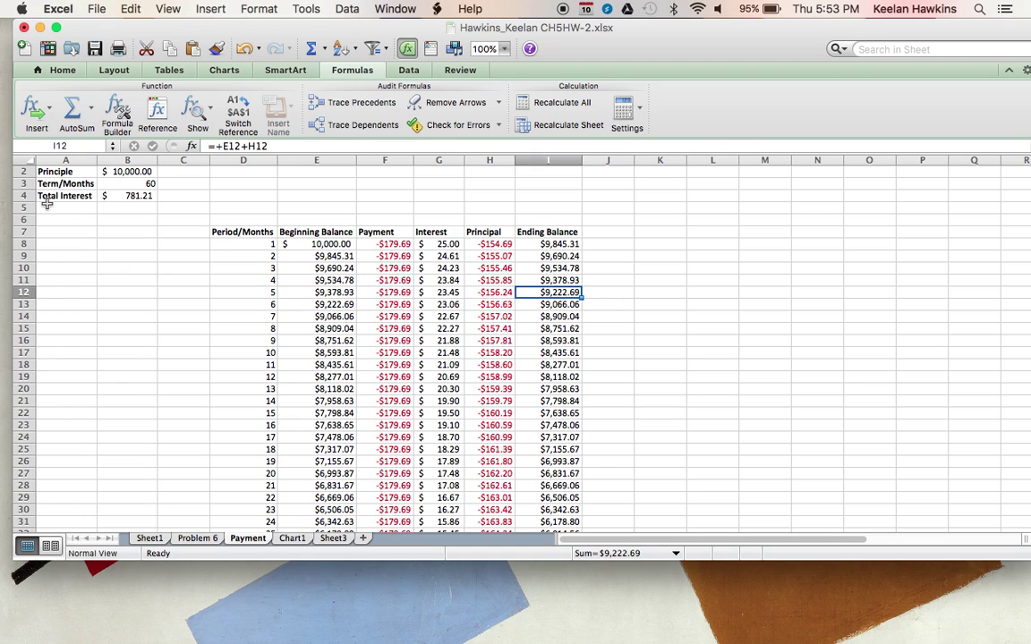
{"action": "scroll", "coordinate": [95, 211], "scroll_direction": "up", "scroll_amount": 1}
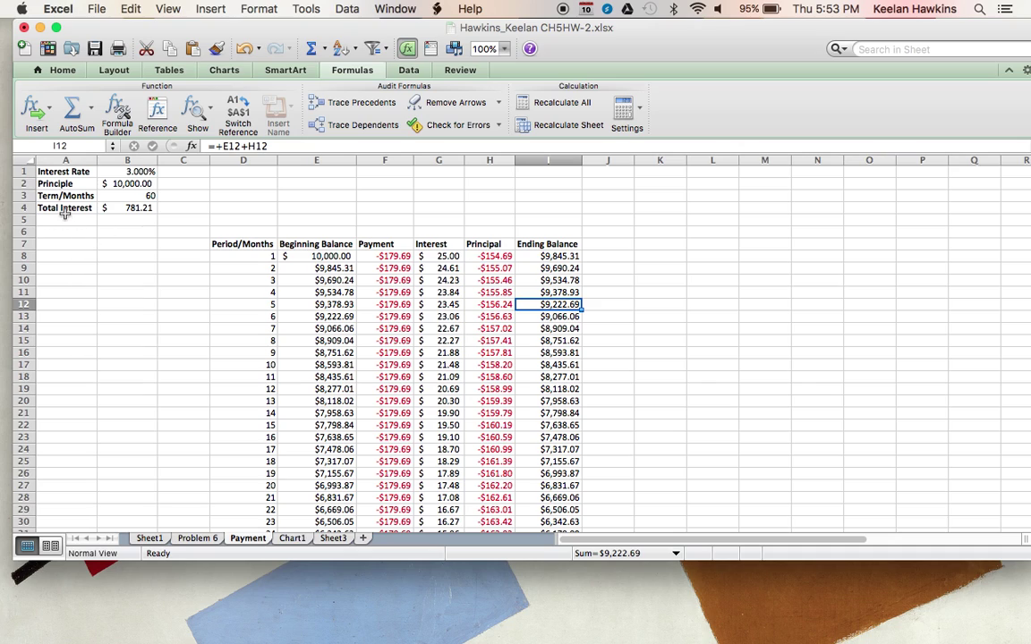
{"action": "left_click", "coordinate": [125, 207]}
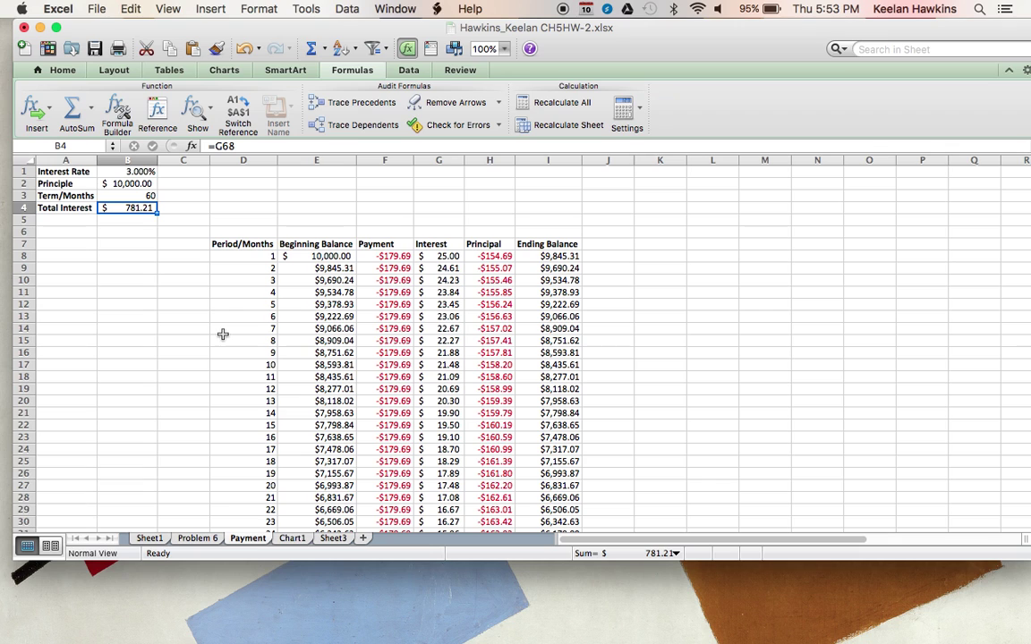
{"action": "scroll", "coordinate": [529, 295], "scroll_direction": "down", "scroll_amount": 5}
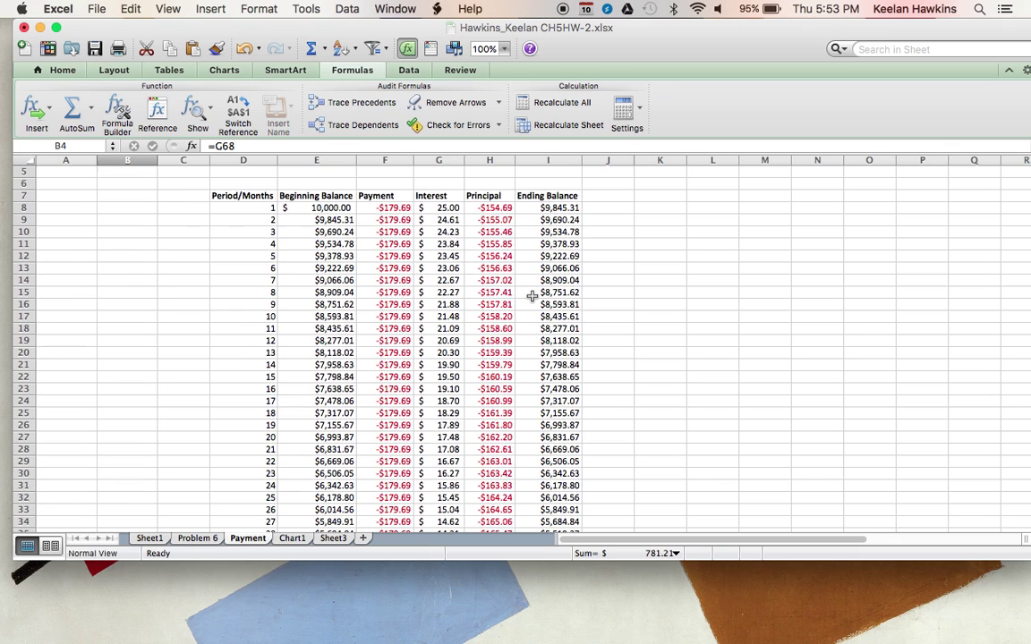
{"action": "scroll", "coordinate": [532, 295], "scroll_direction": "down", "scroll_amount": 4}
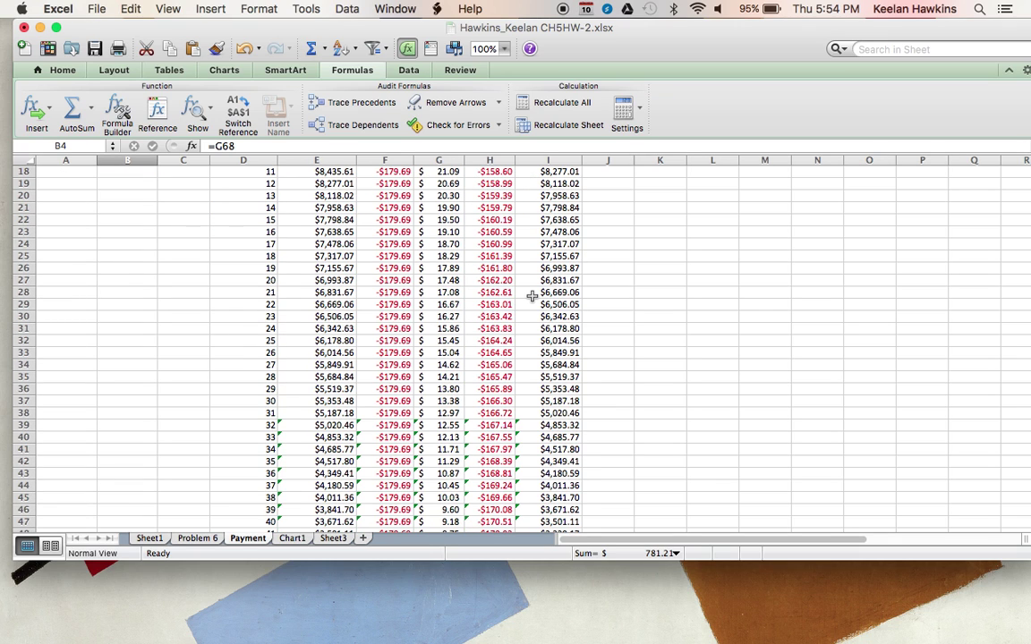
{"action": "scroll", "coordinate": [532, 296], "scroll_direction": "down", "scroll_amount": 2}
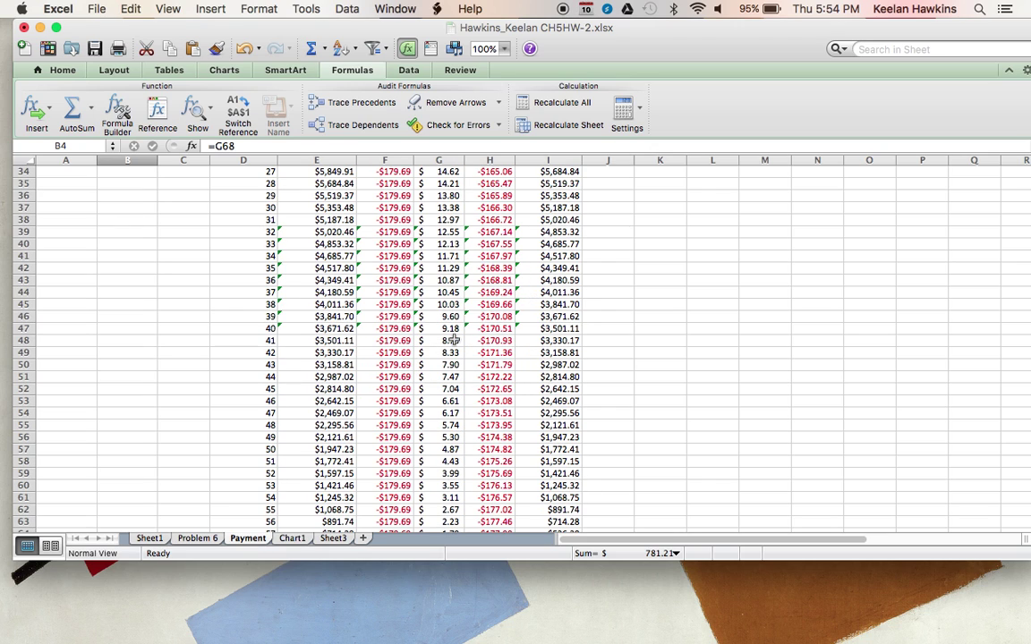
{"action": "scroll", "coordinate": [451, 369], "scroll_direction": "up", "scroll_amount": 6}
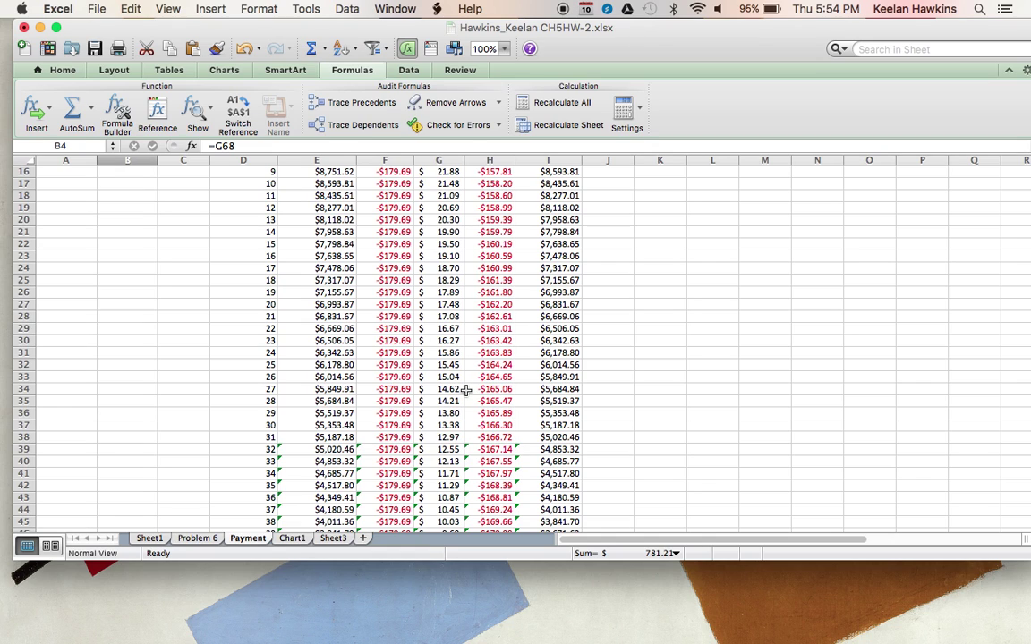
{"action": "scroll", "coordinate": [452, 349], "scroll_direction": "up", "scroll_amount": 4}
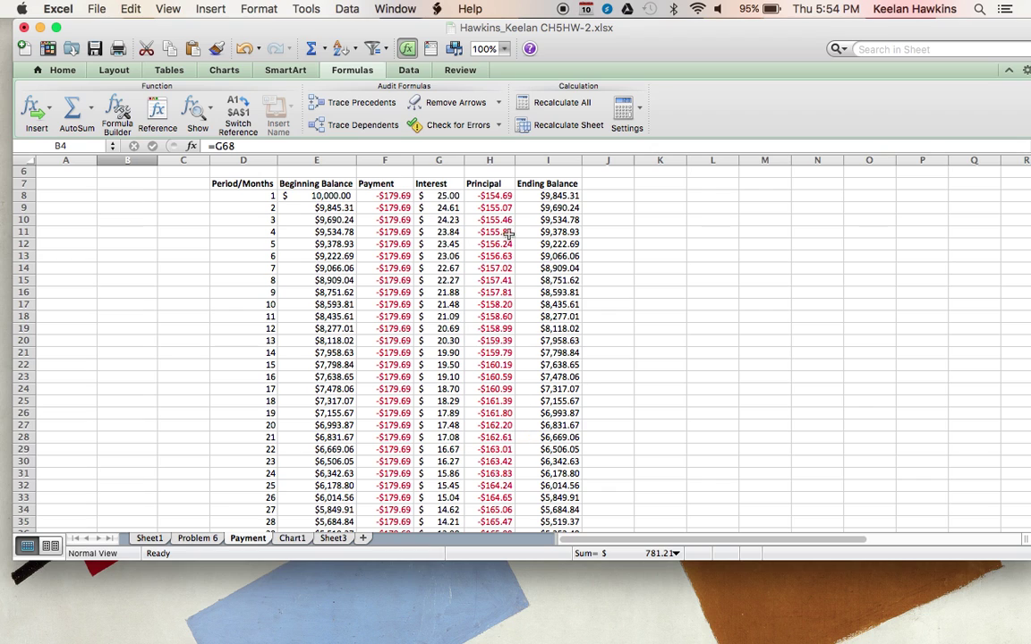
{"action": "scroll", "coordinate": [452, 336], "scroll_direction": "down", "scroll_amount": 1}
{"action": "scroll", "coordinate": [452, 336], "scroll_direction": "down", "scroll_amount": 11}
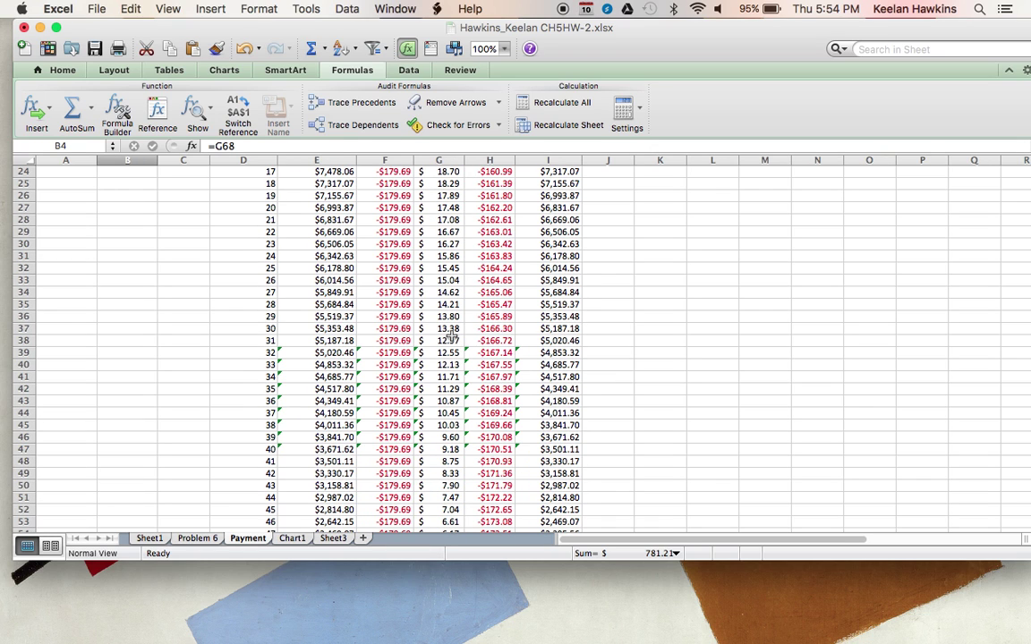
{"action": "scroll", "coordinate": [450, 334], "scroll_direction": "down", "scroll_amount": 2}
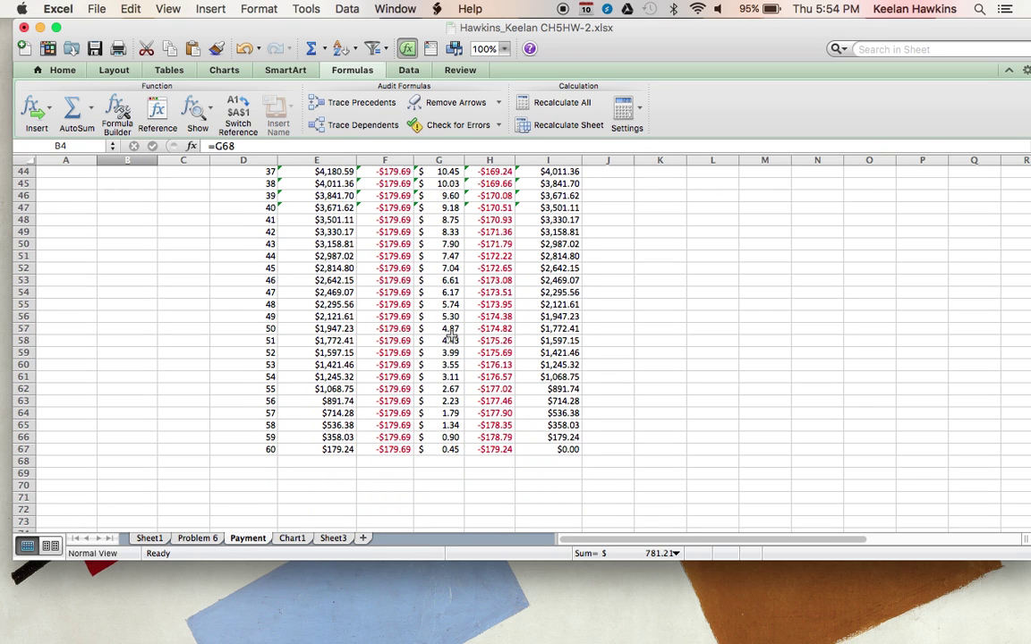
{"action": "left_click", "coordinate": [268, 449]}
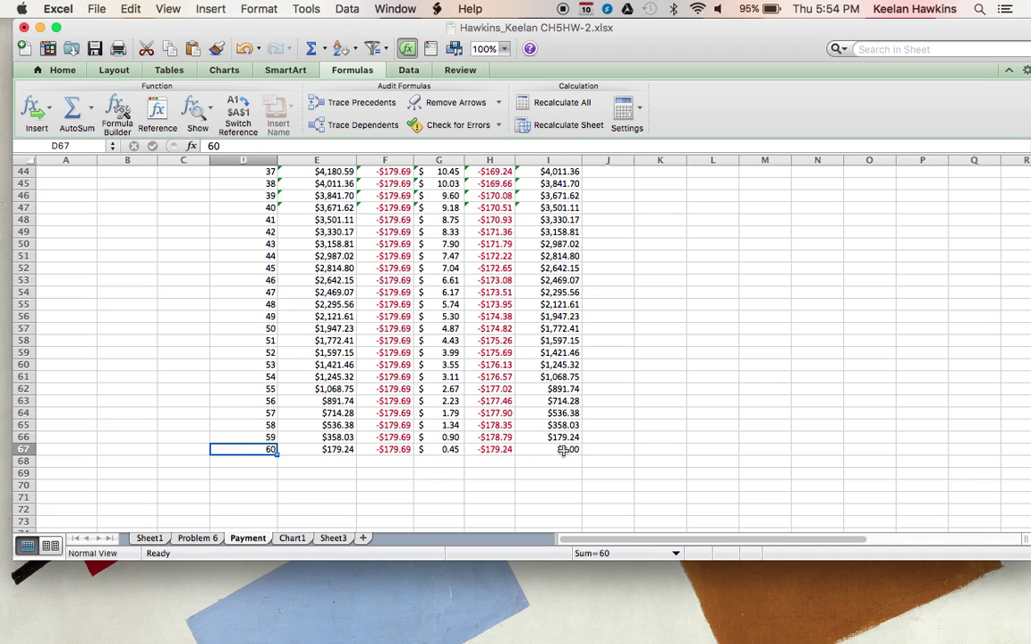
Fill the final $0.00 ending balance cell I67 with yellow.
{"action": "left_click", "coordinate": [449, 450]}
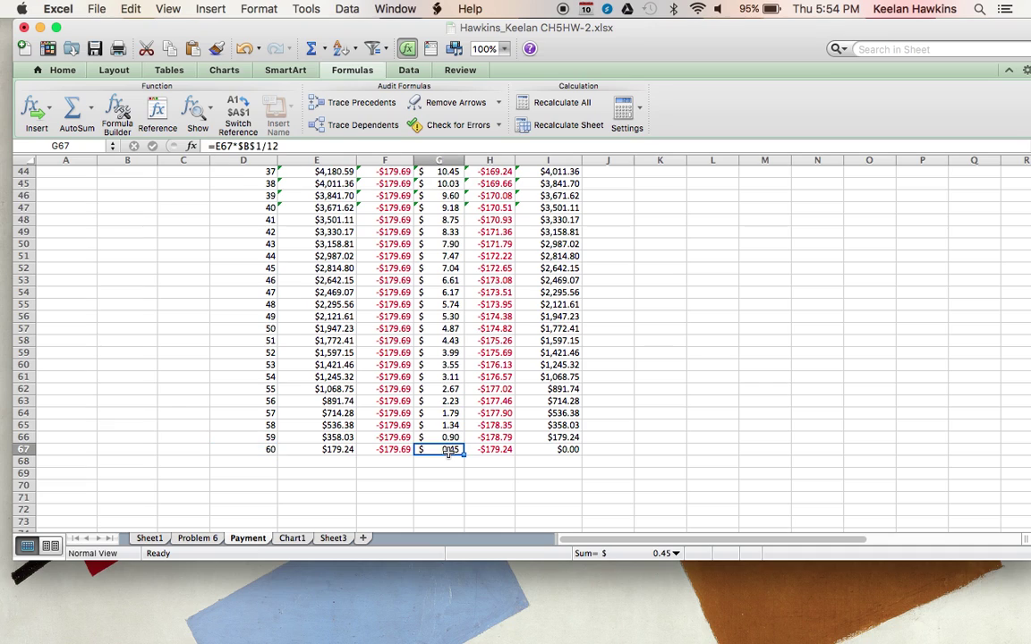
{"action": "left_click", "coordinate": [570, 450]}
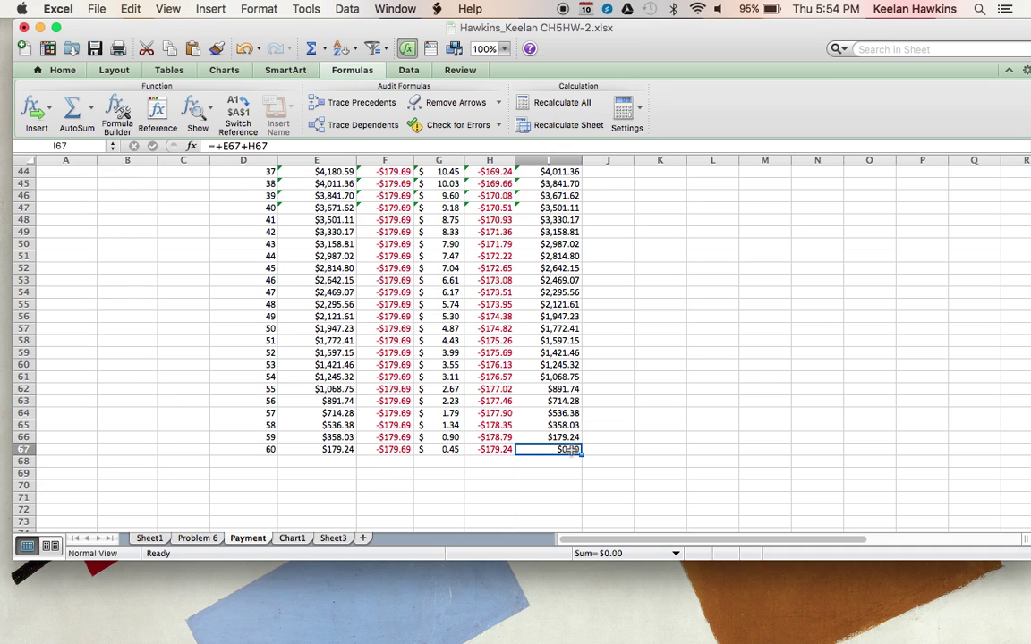
{"action": "left_click", "coordinate": [70, 76]}
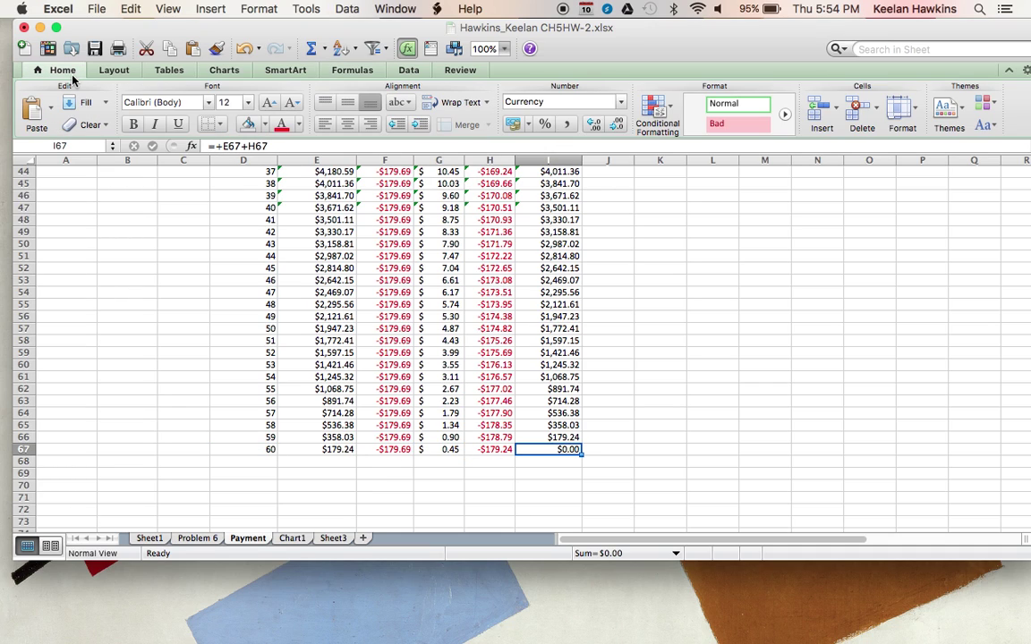
{"action": "left_click", "coordinate": [265, 126]}
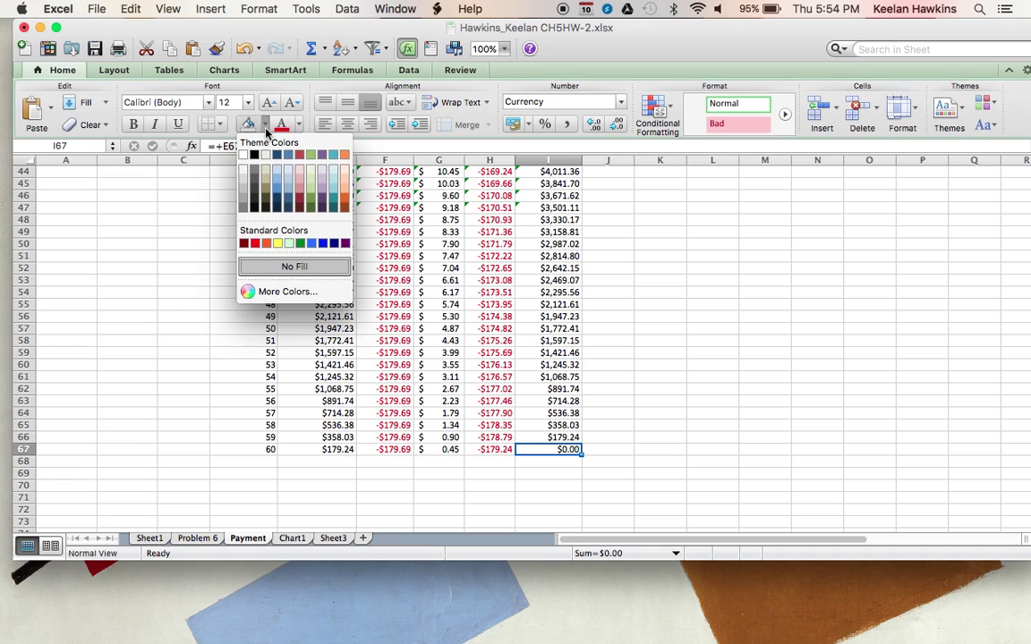
{"action": "left_click", "coordinate": [278, 243]}
Enter the label PayOff in J67 beside the final balance.
{"action": "left_click", "coordinate": [602, 449]}
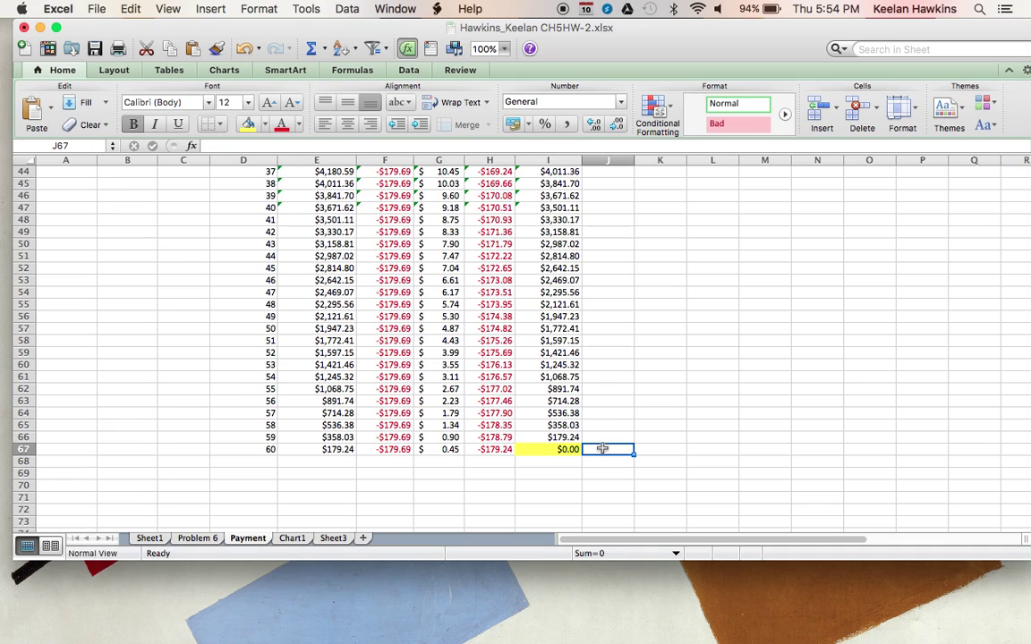
{"action": "type", "text": "Pay"}
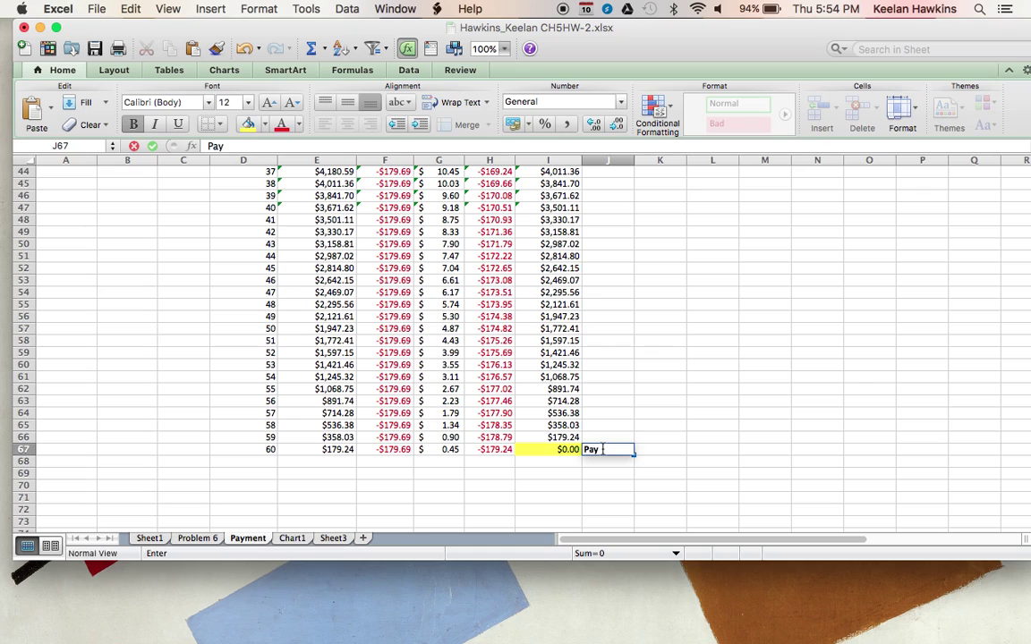
{"action": "type", "text": "Off"}
{"action": "key", "text": "Return"}
{"action": "left_click", "coordinate": [606, 451]}
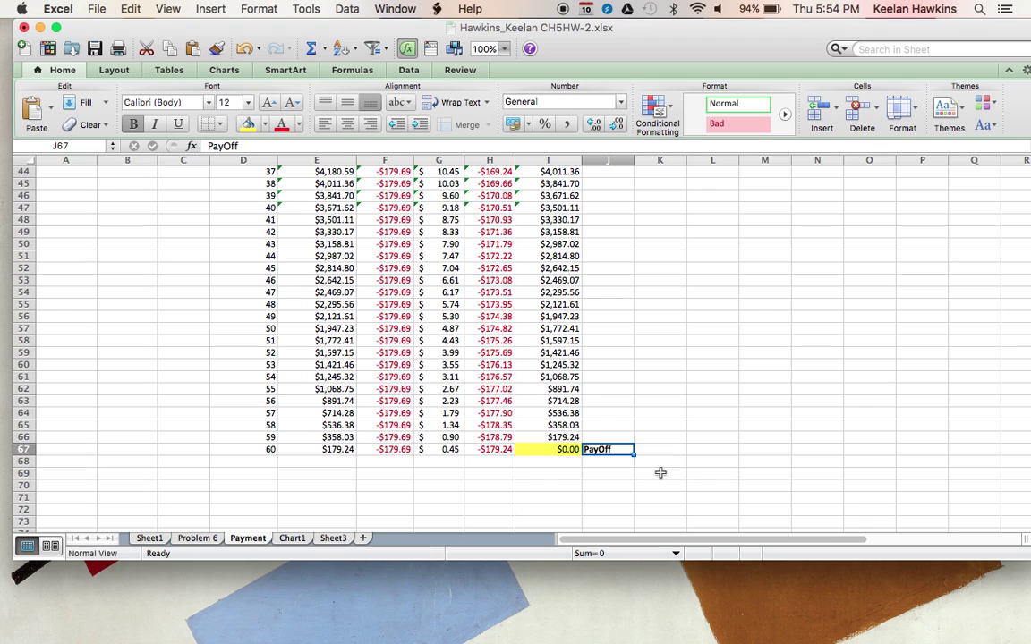
{"action": "scroll", "coordinate": [661, 472], "scroll_direction": "up", "scroll_amount": 10}
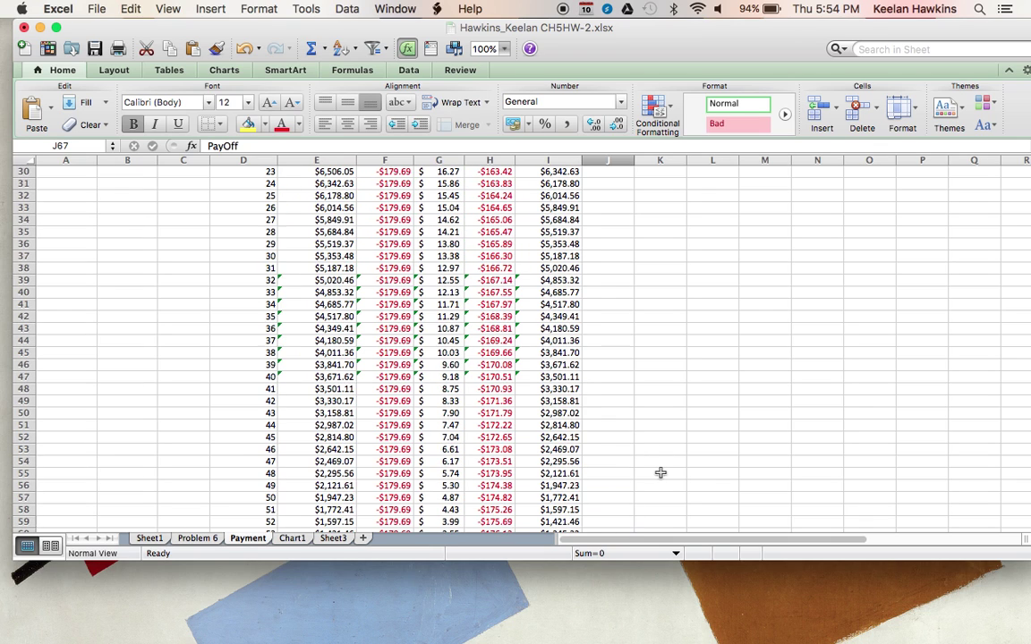
{"action": "scroll", "coordinate": [661, 472], "scroll_direction": "up", "scroll_amount": 3}
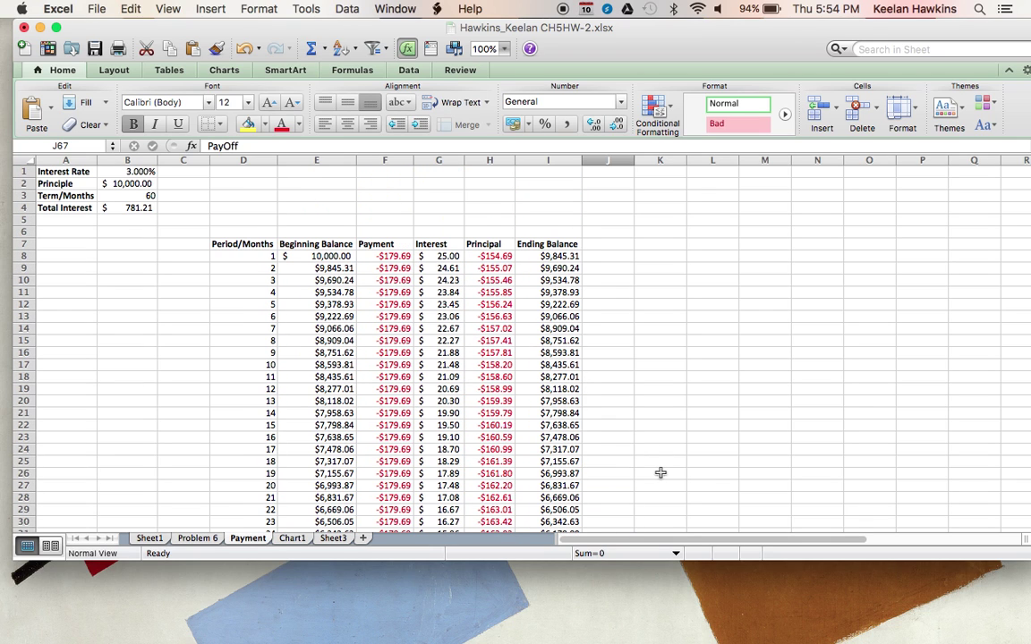
{"action": "scroll", "coordinate": [661, 472], "scroll_direction": "down", "scroll_amount": 2}
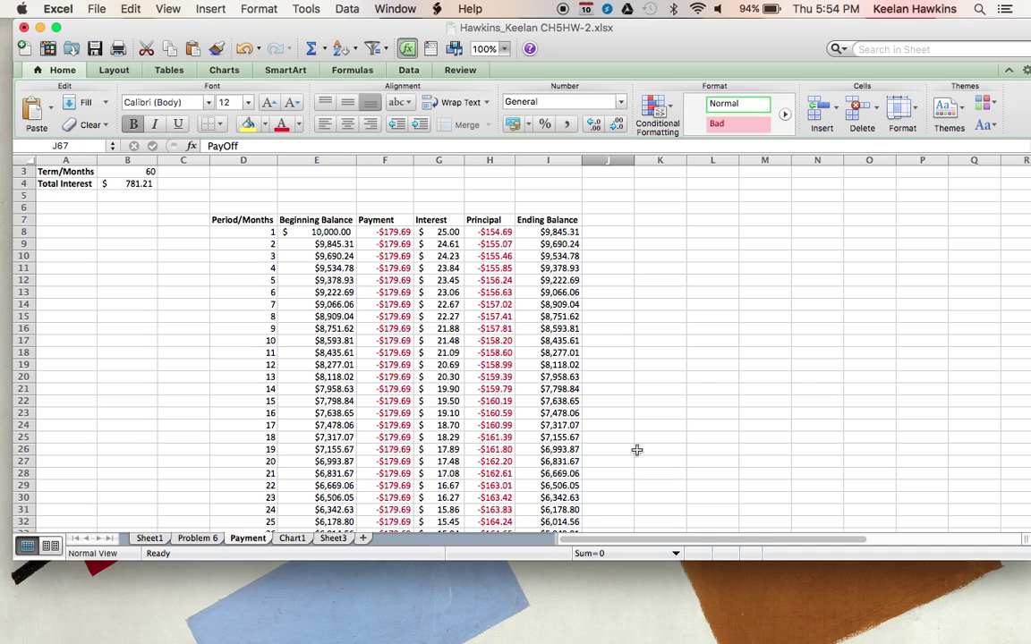
Enter -200 as the month 8 payment in F15 and scroll down to review the ending balances.
{"action": "left_click", "coordinate": [394, 317]}
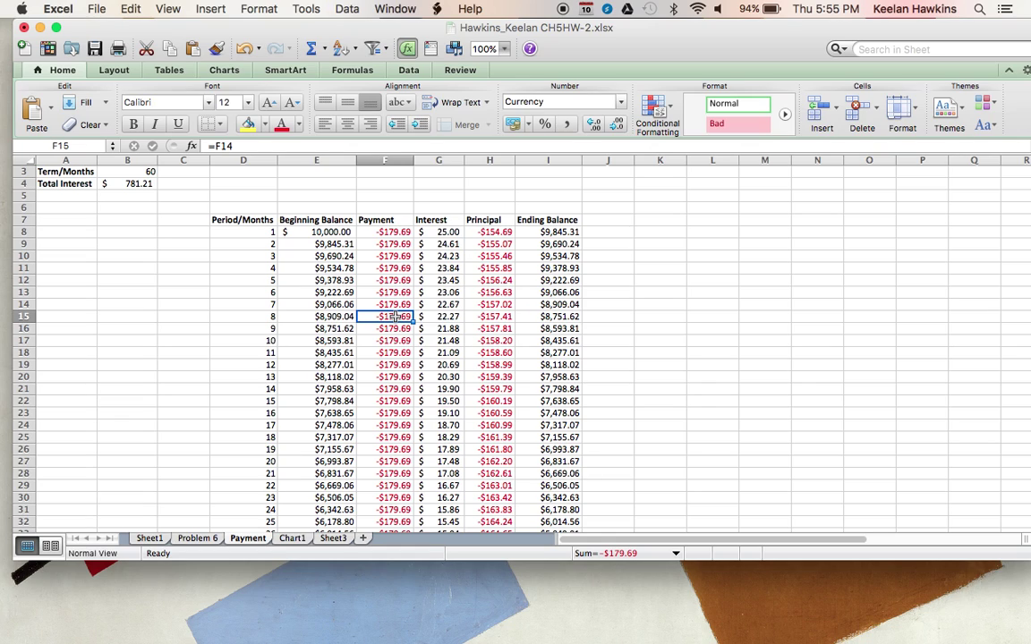
{"action": "type", "text": "-200"}
{"action": "key", "text": "Return"}
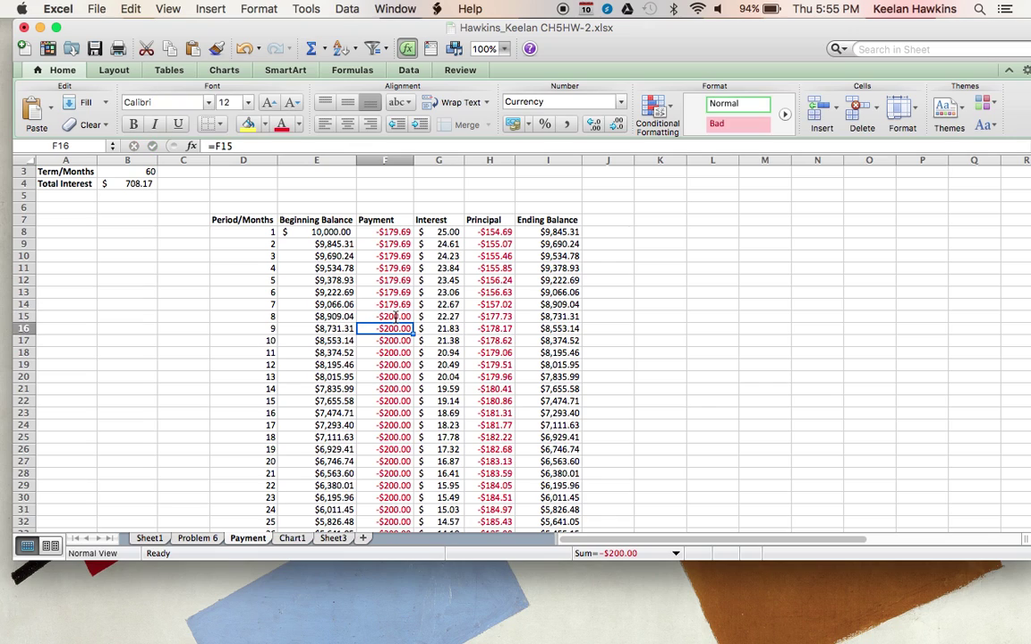
{"action": "left_click", "coordinate": [394, 317]}
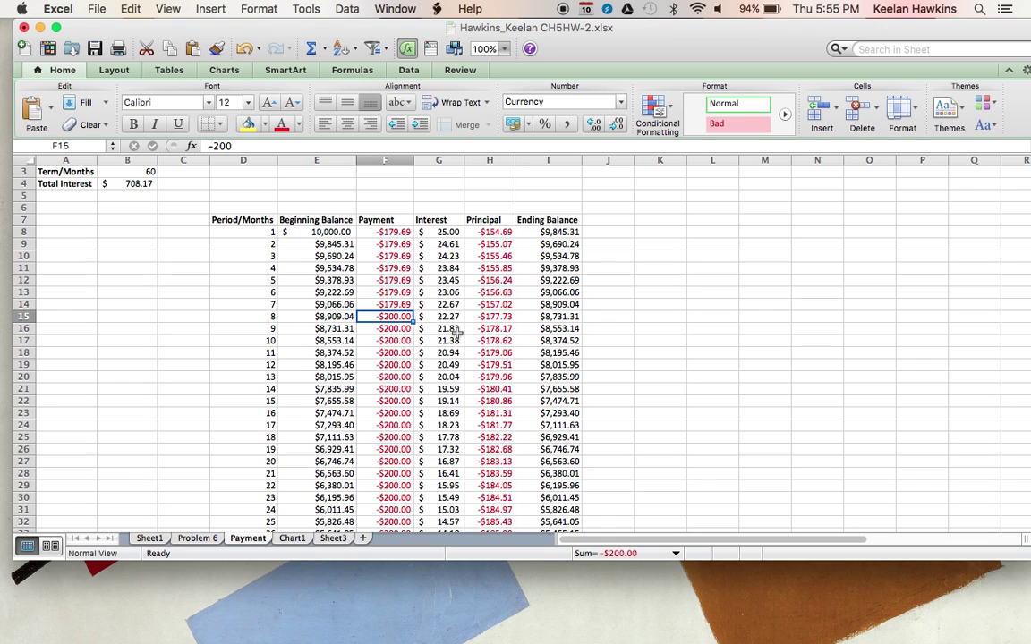
{"action": "scroll", "coordinate": [456, 331], "scroll_direction": "down", "scroll_amount": 8}
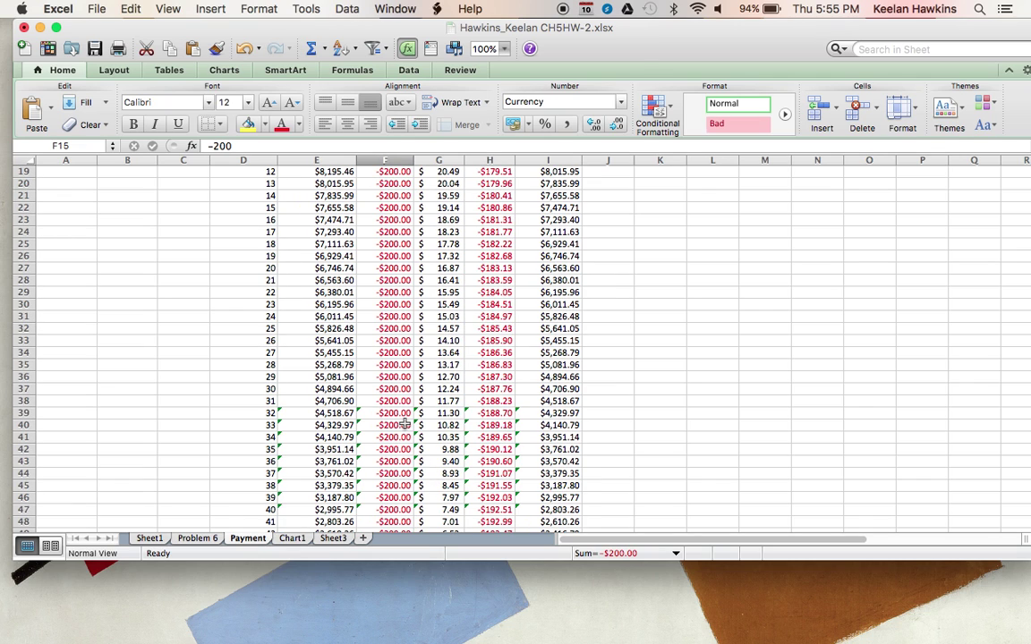
{"action": "scroll", "coordinate": [404, 425], "scroll_direction": "down", "scroll_amount": 12}
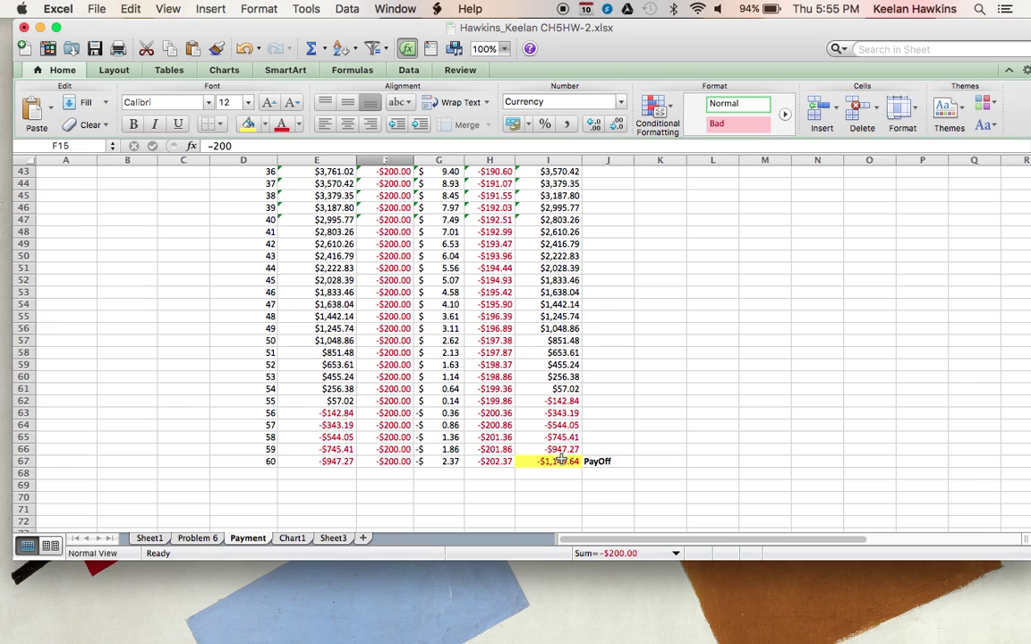
{"action": "left_click", "coordinate": [597, 389]}
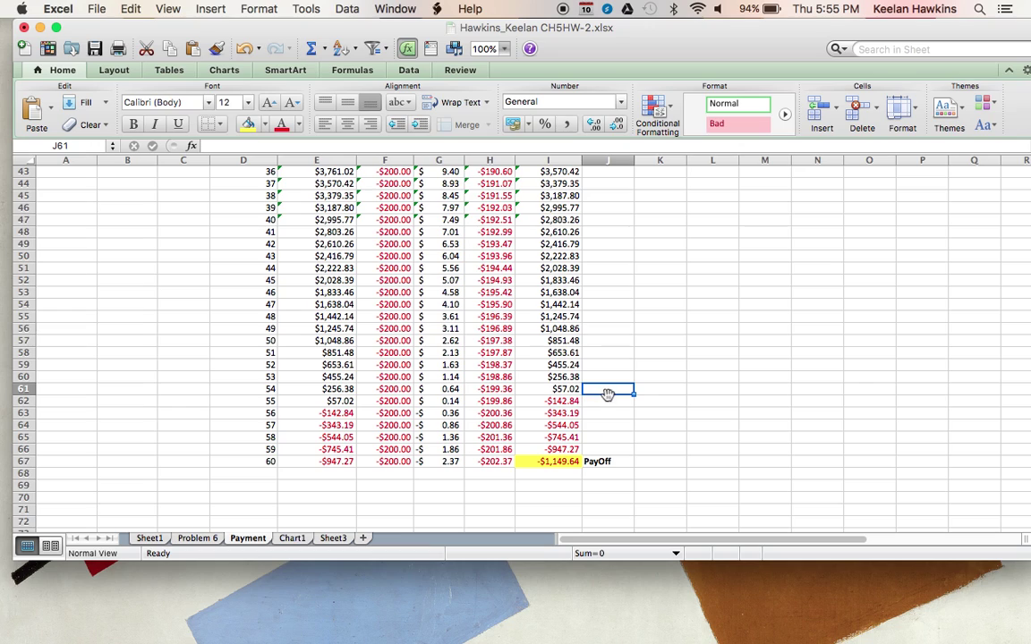
Label J61 PayOff via AutoComplete beside month 54's $57.02 balance and select row 61.
{"action": "type", "text": "P"}
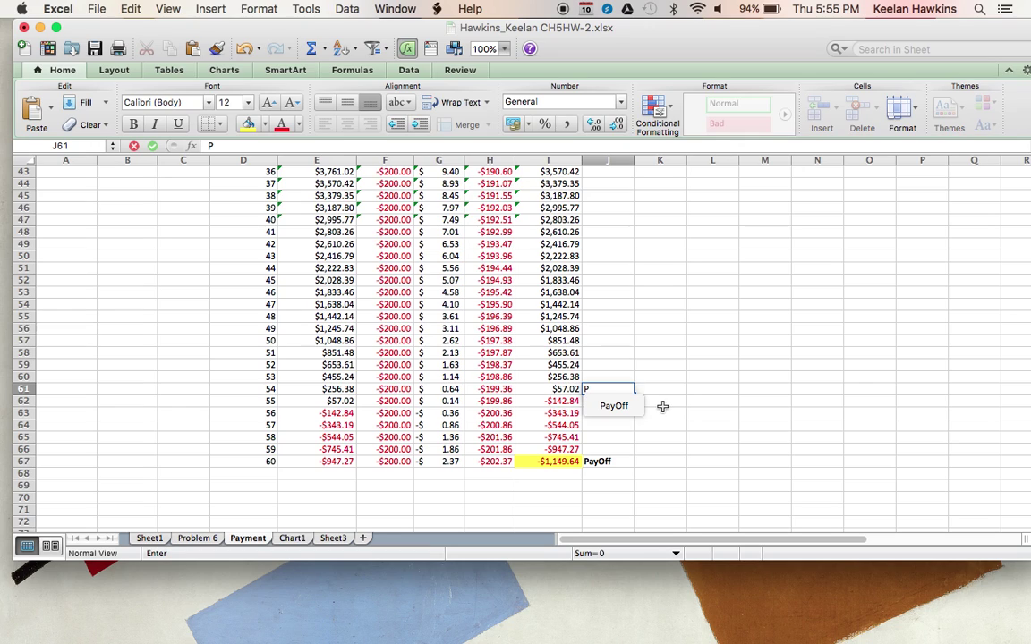
{"action": "type", "text": "ay"}
{"action": "key", "text": "Return"}
{"action": "left_click", "coordinate": [609, 391]}
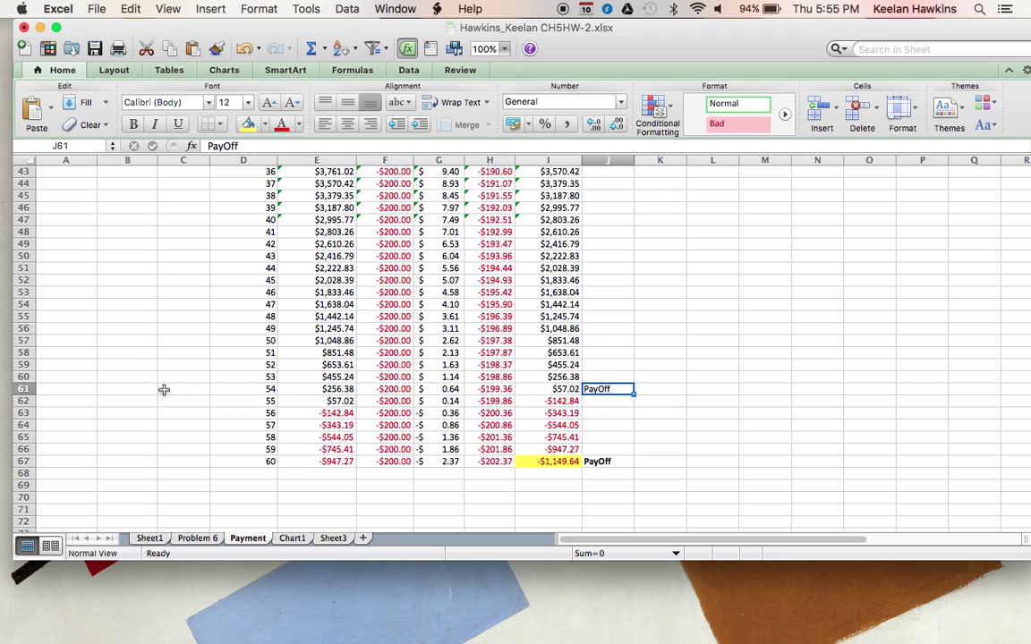
{"action": "left_click", "coordinate": [24, 389]}
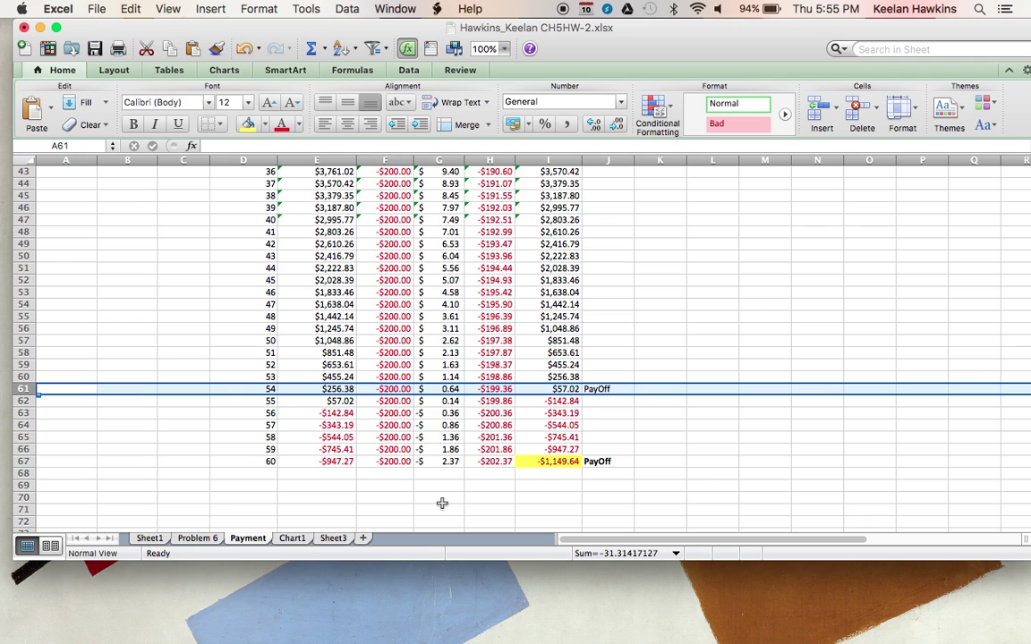
{"action": "scroll", "coordinate": [441, 504], "scroll_direction": "up", "scroll_amount": 15}
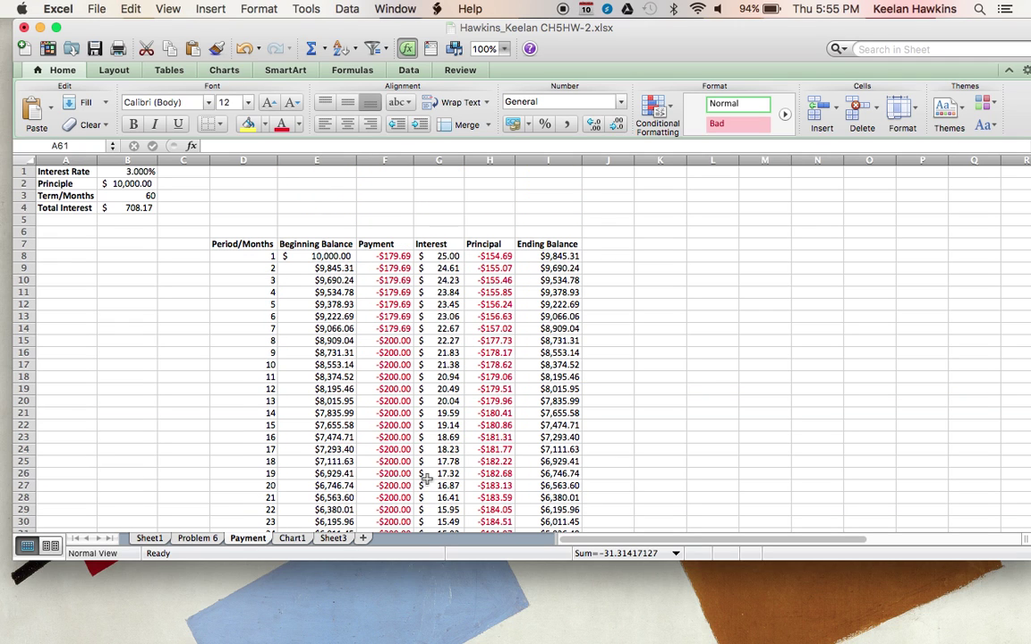
Undo the $200 payment edits to restore the original payments.
{"action": "left_click", "coordinate": [245, 49]}
{"action": "left_click", "coordinate": [244, 48]}
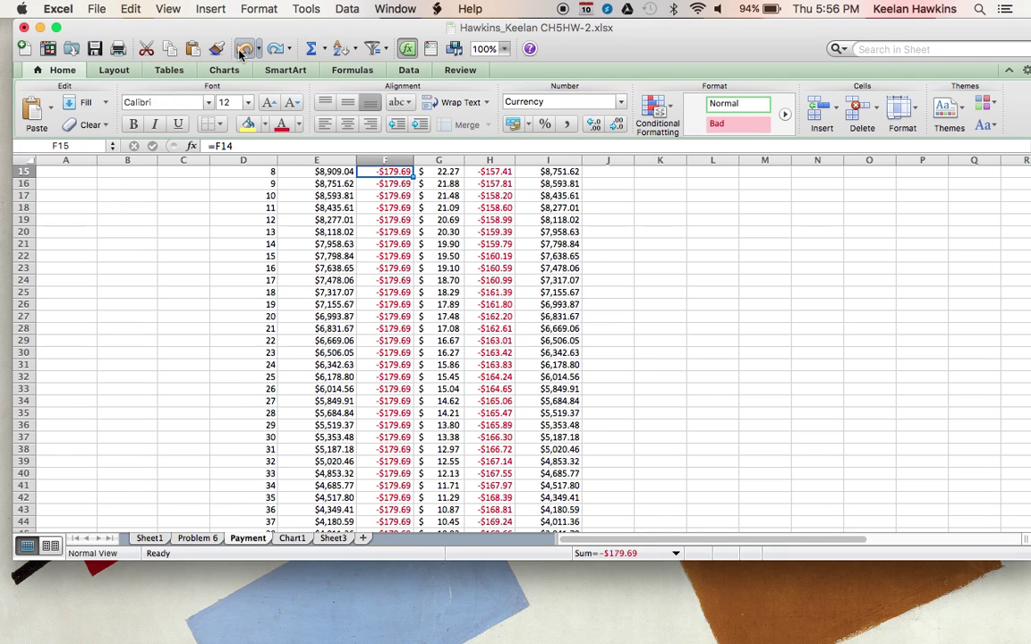
{"action": "scroll", "coordinate": [364, 285], "scroll_direction": "up", "scroll_amount": 5}
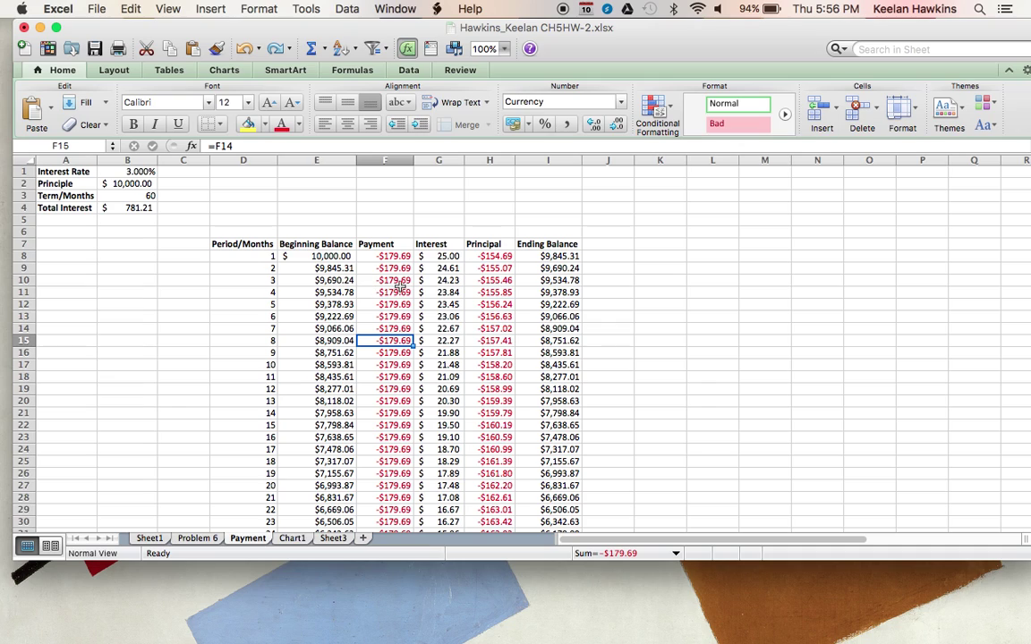
Enter -$250 as the month 2 payment in F9.
{"action": "left_click", "coordinate": [403, 270]}
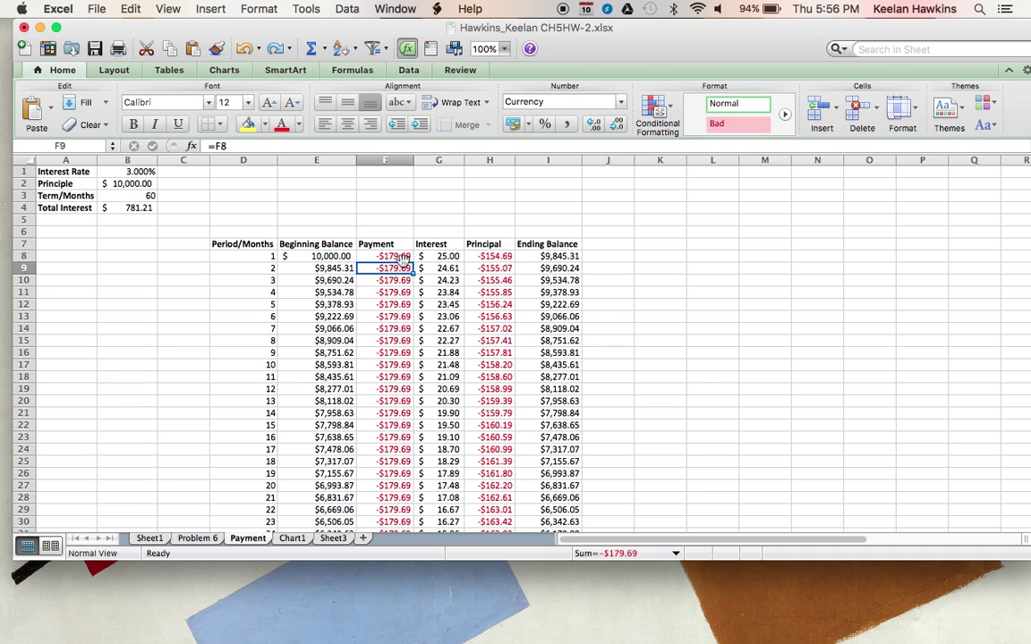
{"action": "left_click", "coordinate": [402, 256]}
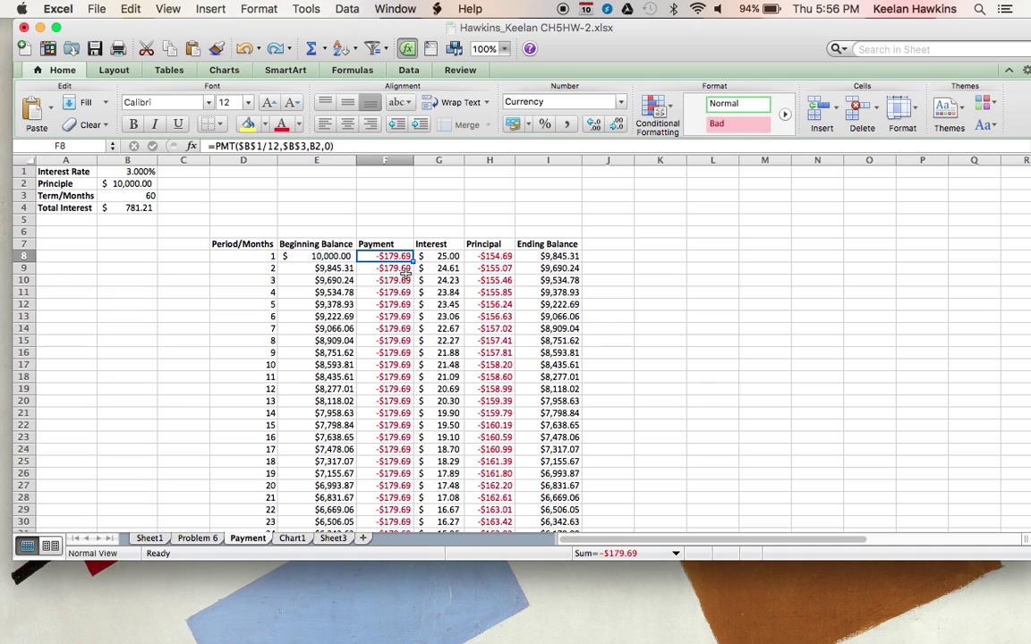
{"action": "left_click", "coordinate": [402, 269]}
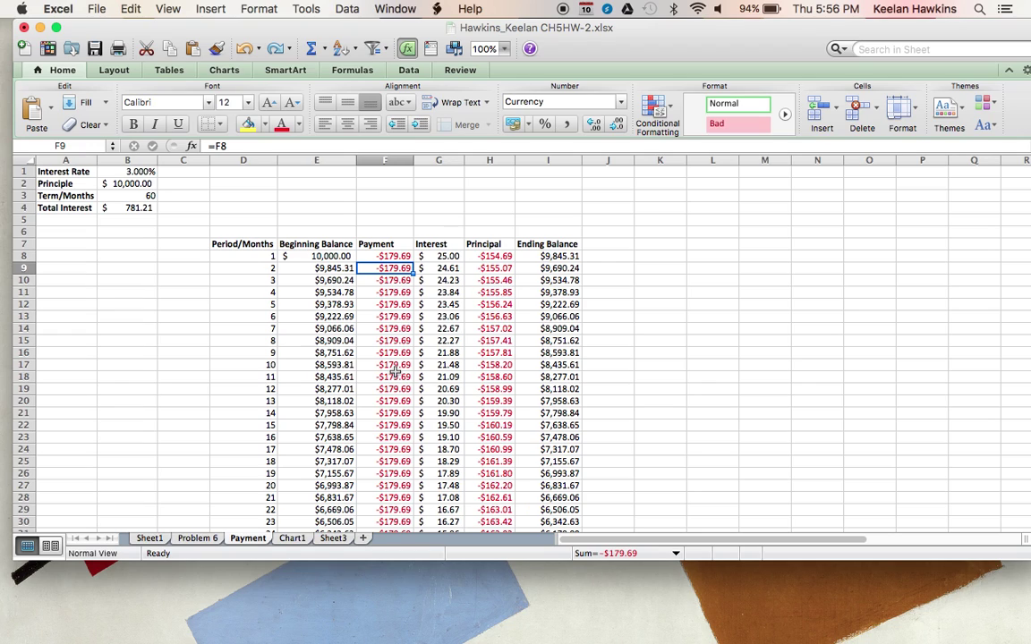
{"action": "type", "text": "-$"}
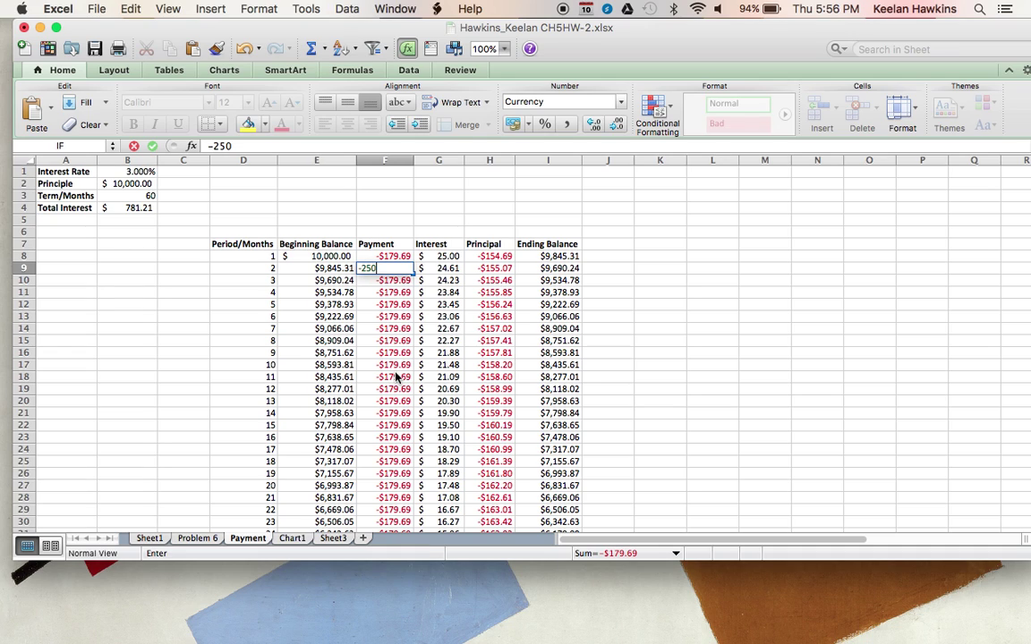
{"action": "type", "text": "250"}
{"action": "key", "text": "Return"}
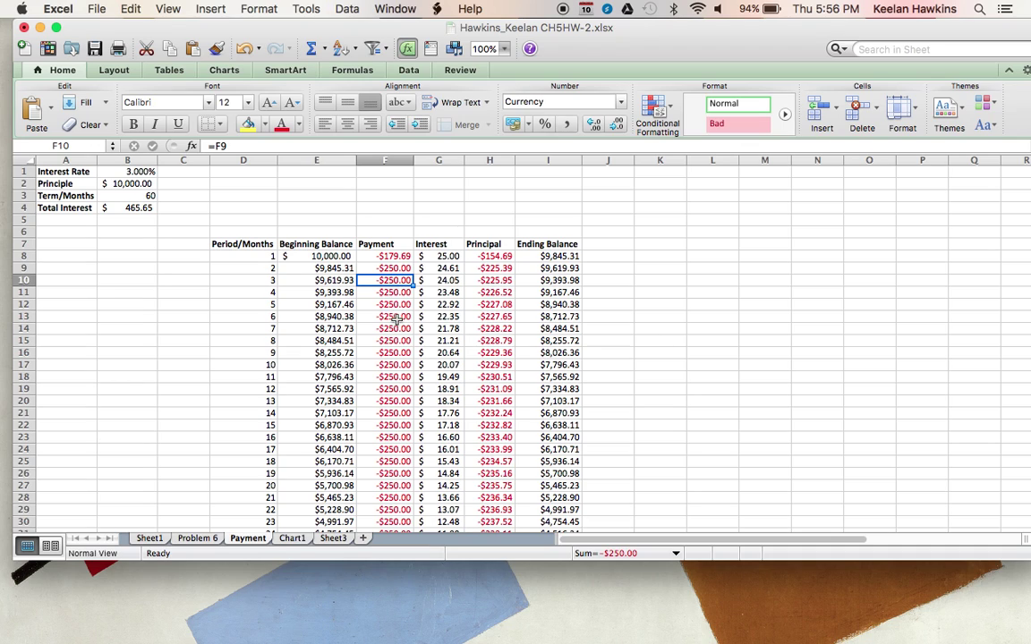
{"action": "left_click", "coordinate": [397, 376]}
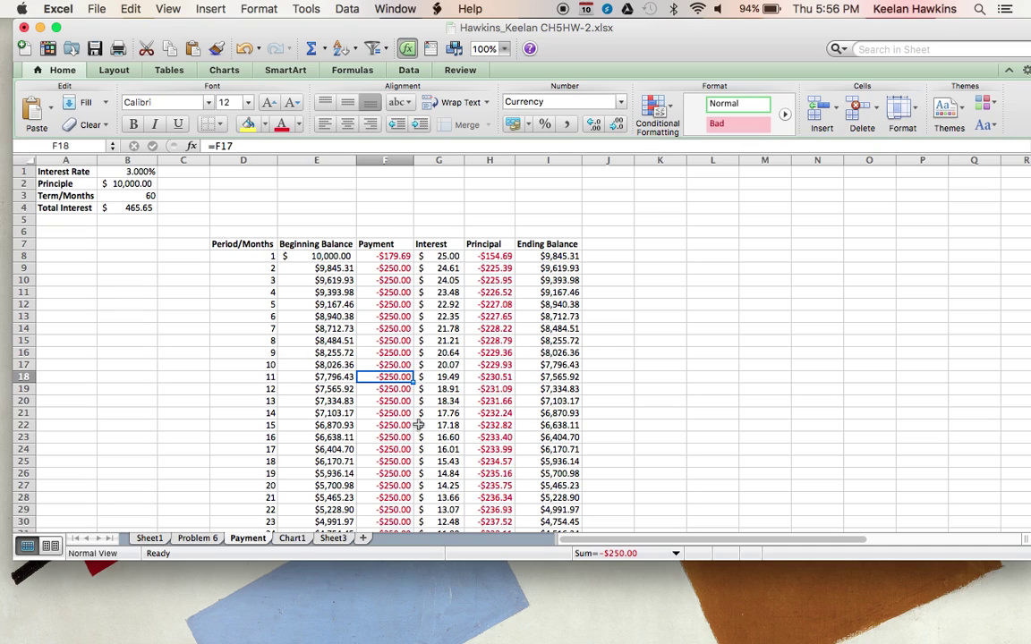
Enter -$200 in F18 for month 11 onward and step down column F checking the payment formulas.
{"action": "type", "text": "-$"}
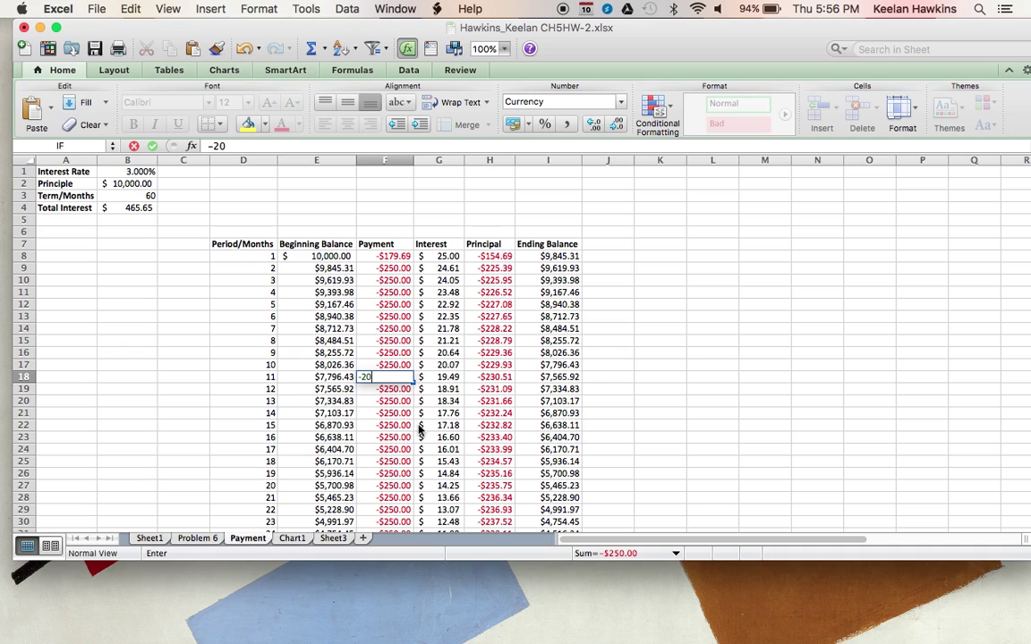
{"action": "type", "text": "200"}
{"action": "key", "text": "Return"}
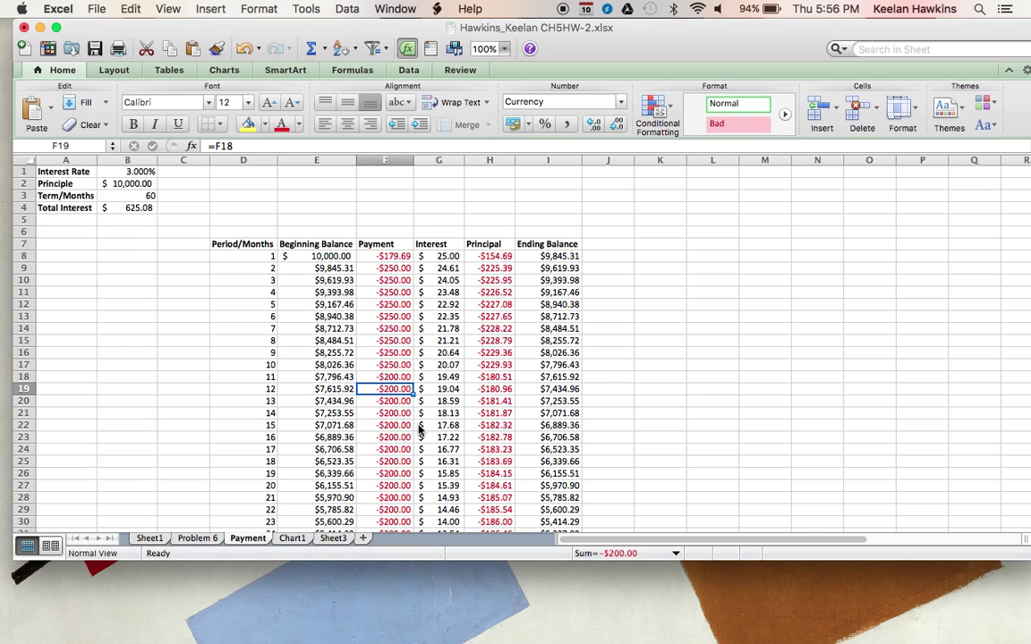
{"action": "left_click", "coordinate": [399, 257]}
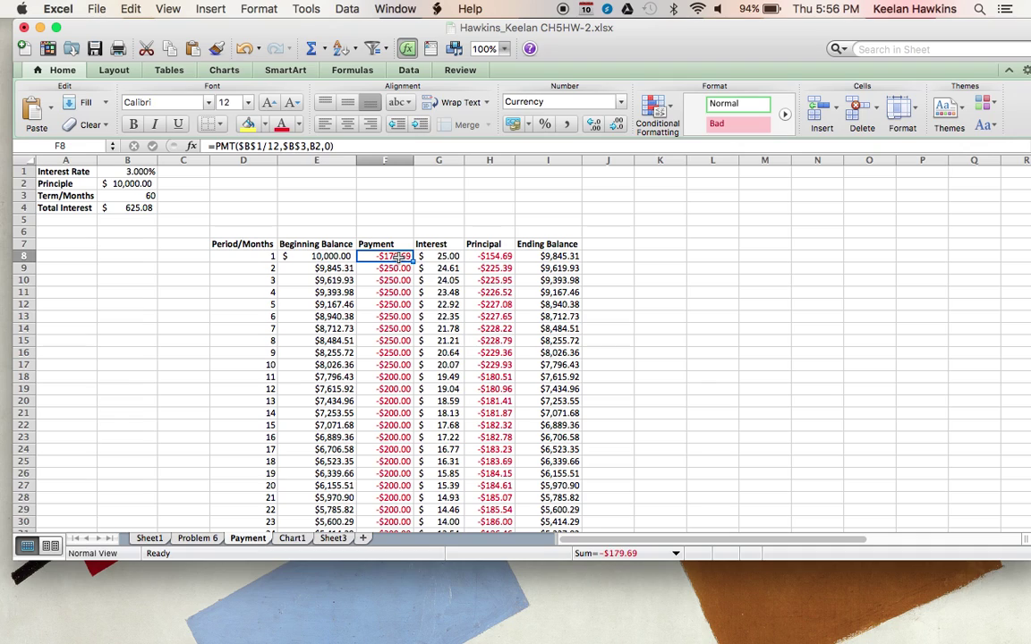
{"action": "left_click", "coordinate": [399, 268]}
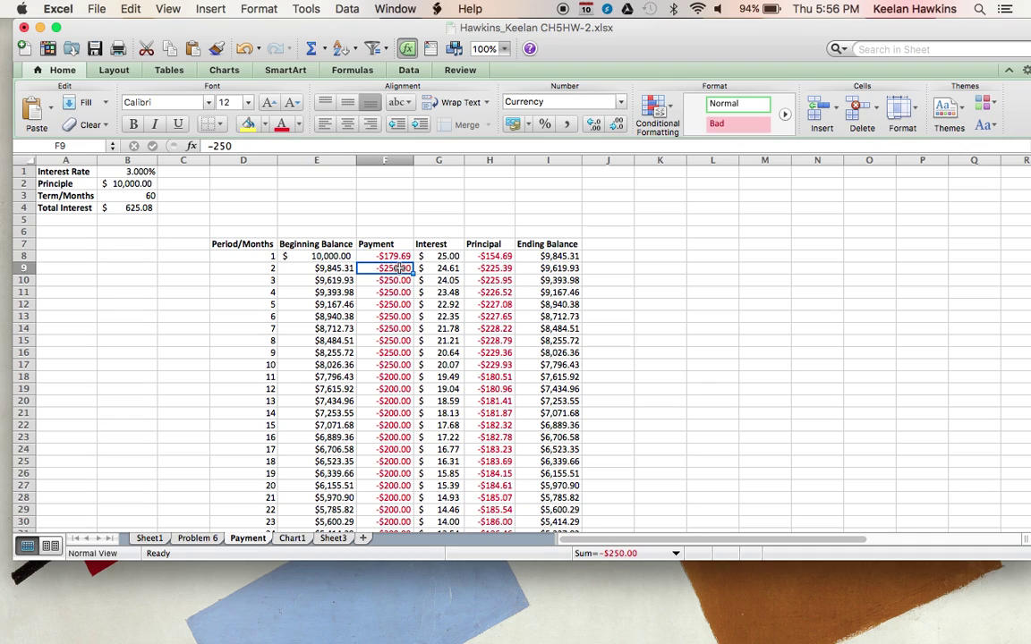
{"action": "key", "text": "Down"}
{"action": "key", "text": "Down"}
{"action": "key", "text": "Down"}
{"action": "key", "text": "Down"}
{"action": "key", "text": "Down"}
{"action": "key", "text": "Down"}
{"action": "key", "text": "Down"}
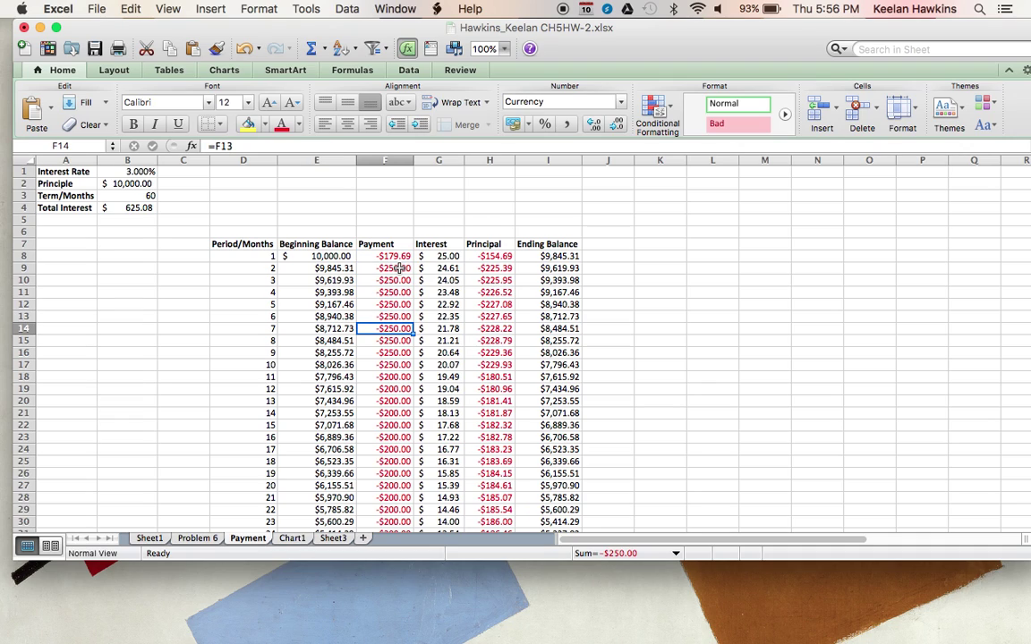
{"action": "key", "text": "Down"}
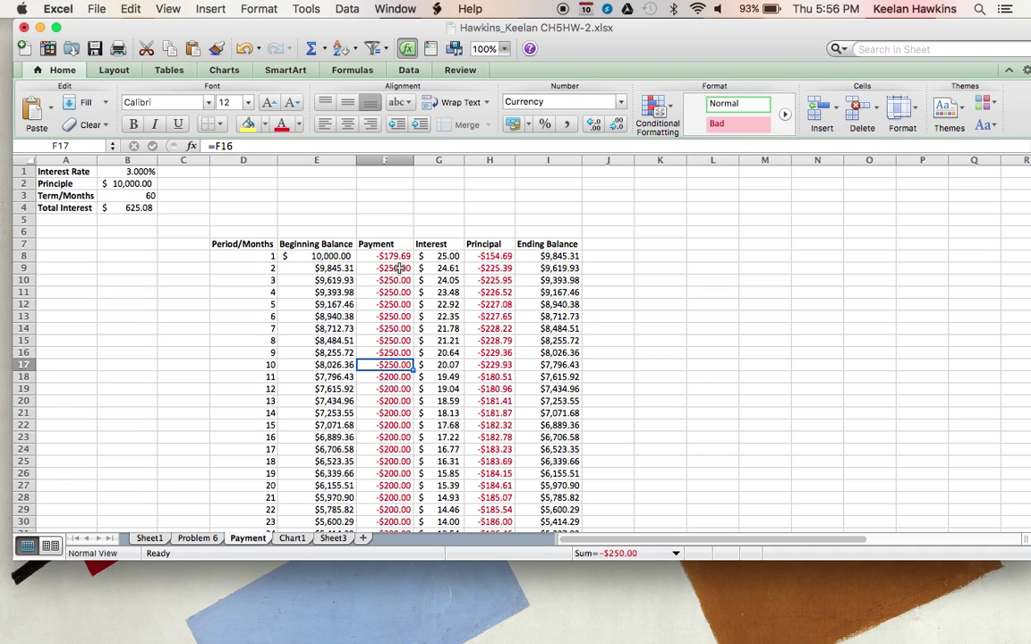
{"action": "key", "text": "Down"}
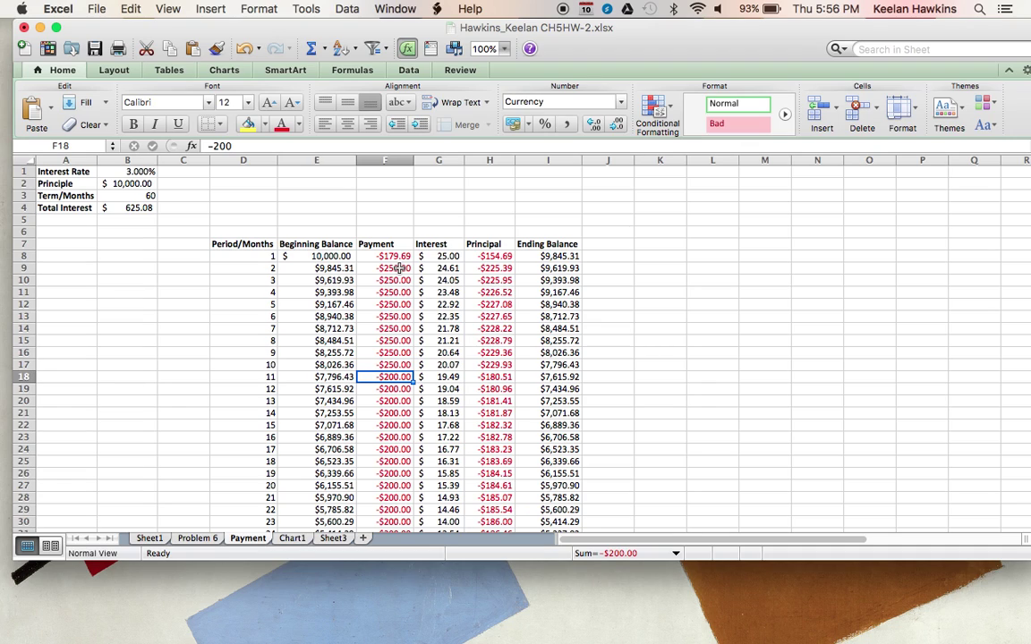
{"action": "key", "text": "Down"}
{"action": "key", "text": "Down"}
{"action": "key", "text": "Down"}
{"action": "key", "text": "Down"}
{"action": "key", "text": "Down"}
{"action": "key", "text": "Down"}
{"action": "key", "text": "Down"}
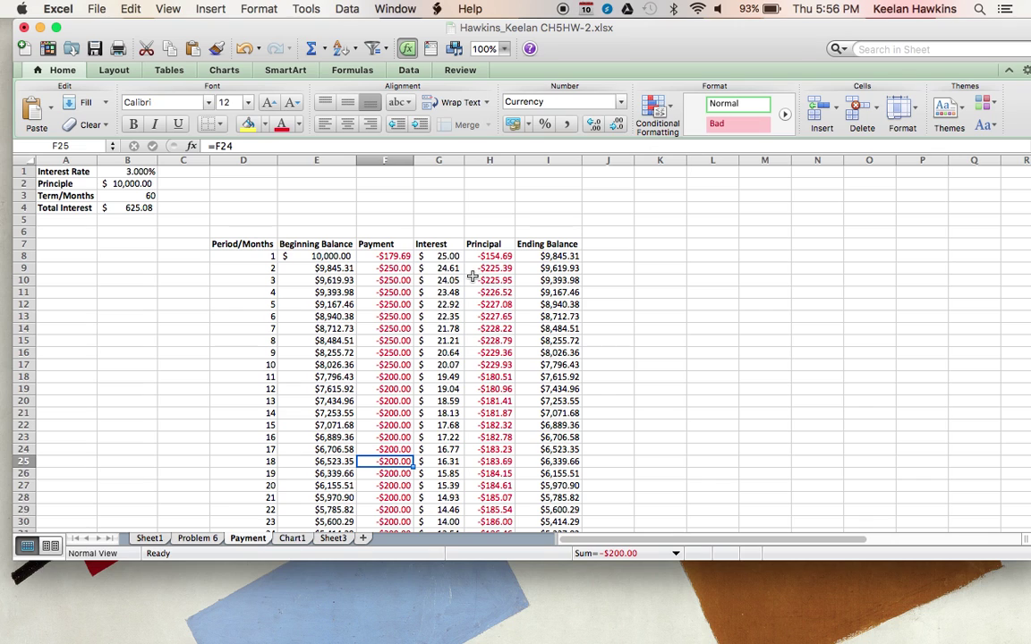
{"action": "scroll", "coordinate": [471, 277], "scroll_direction": "down", "scroll_amount": 6}
{"action": "scroll", "coordinate": [472, 277], "scroll_direction": "down", "scroll_amount": 6}
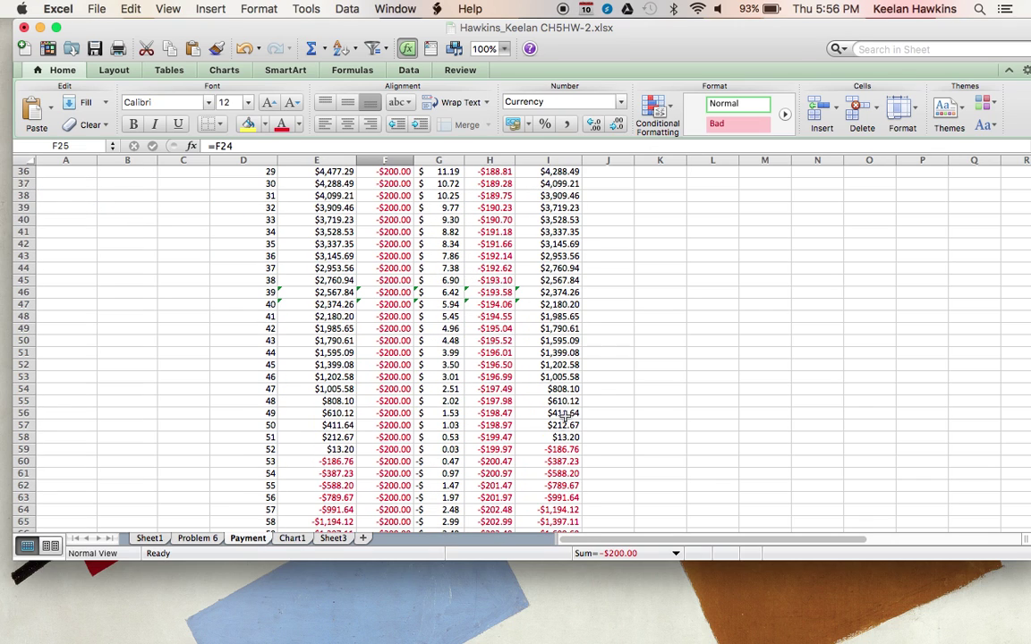
{"action": "scroll", "coordinate": [564, 330], "scroll_direction": "down", "scroll_amount": 2}
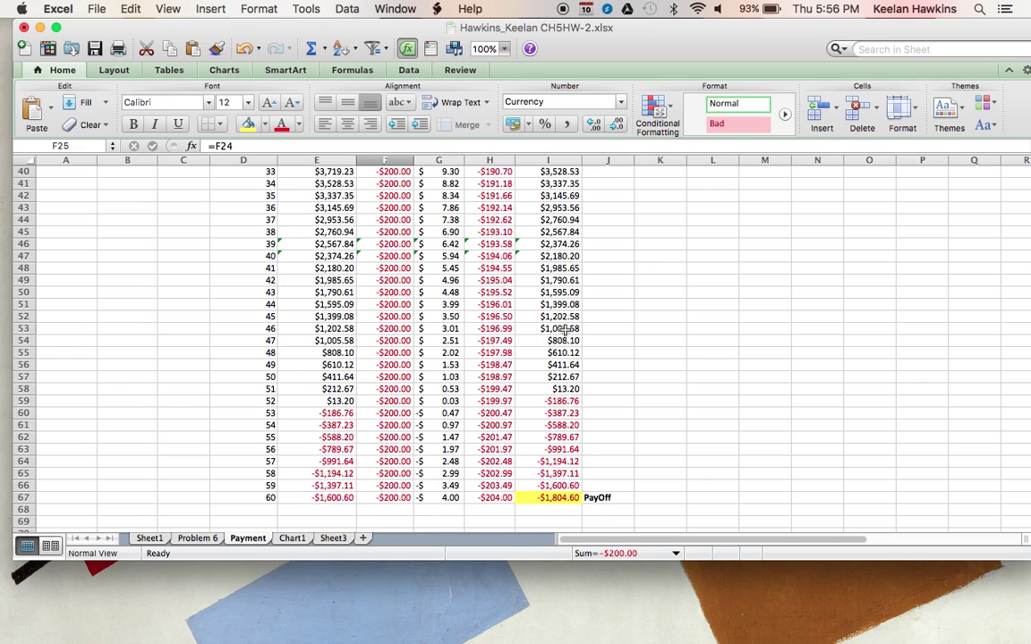
{"action": "left_click", "coordinate": [606, 376]}
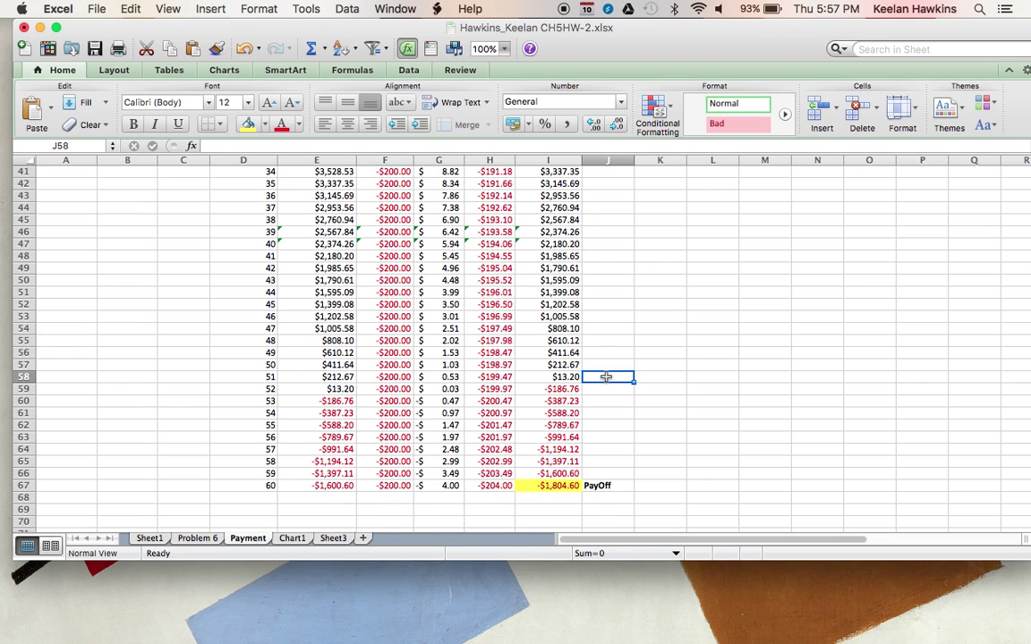
{"action": "type", "text": "Las"}
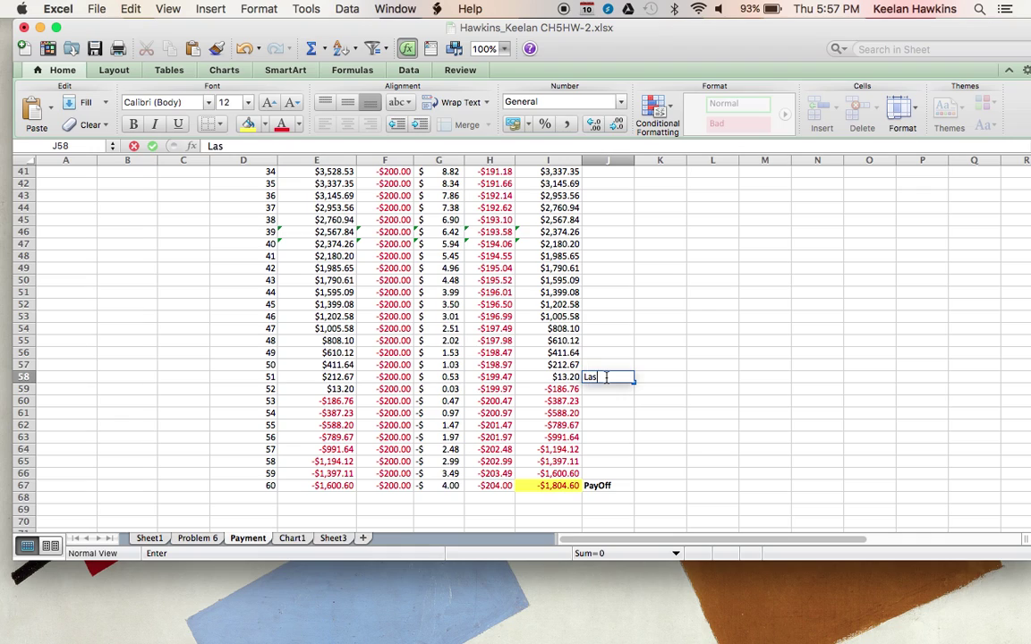
{"action": "type", "text": "t Payment"}
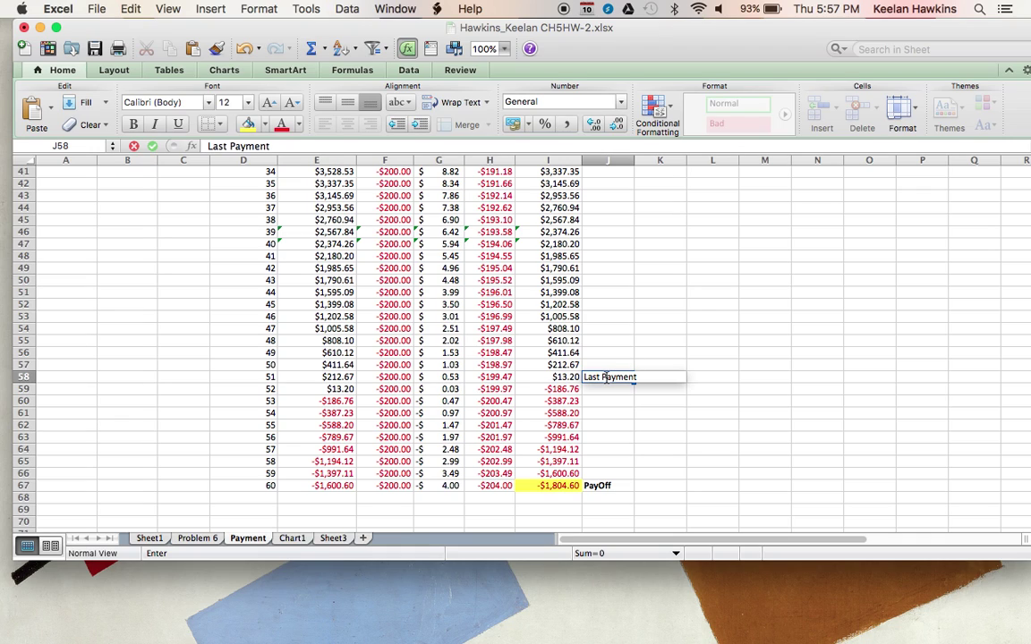
{"action": "key", "text": "Return"}
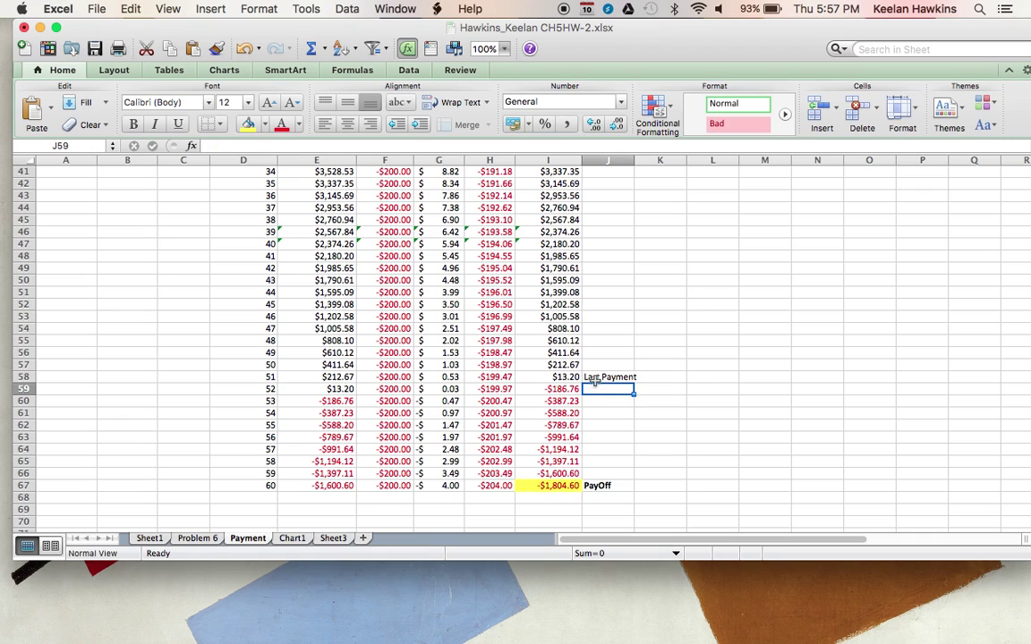
{"action": "left_click", "coordinate": [24, 377]}
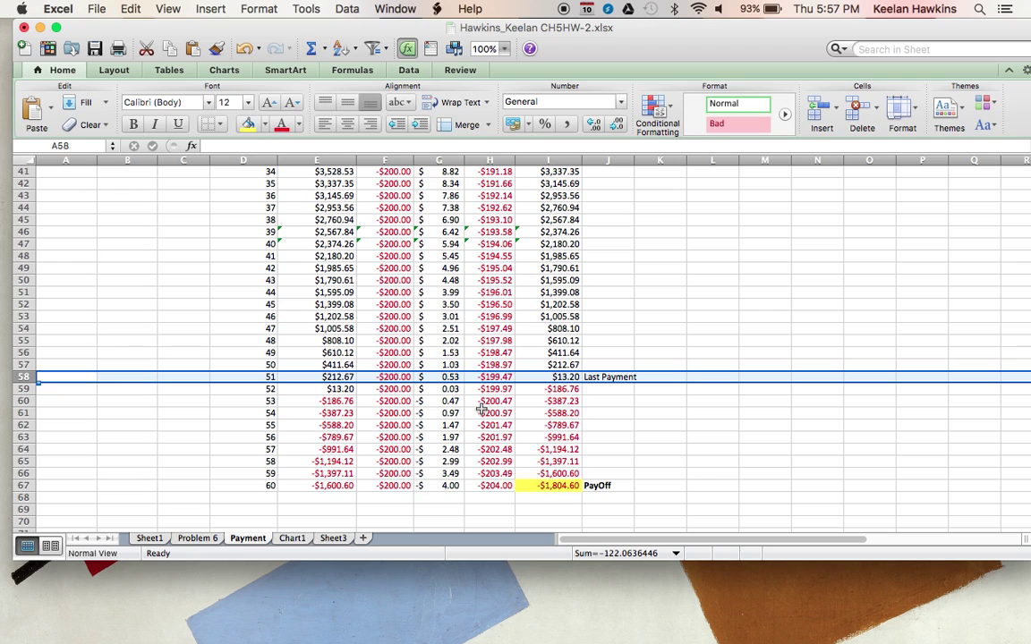
{"action": "left_click", "coordinate": [246, 49]}
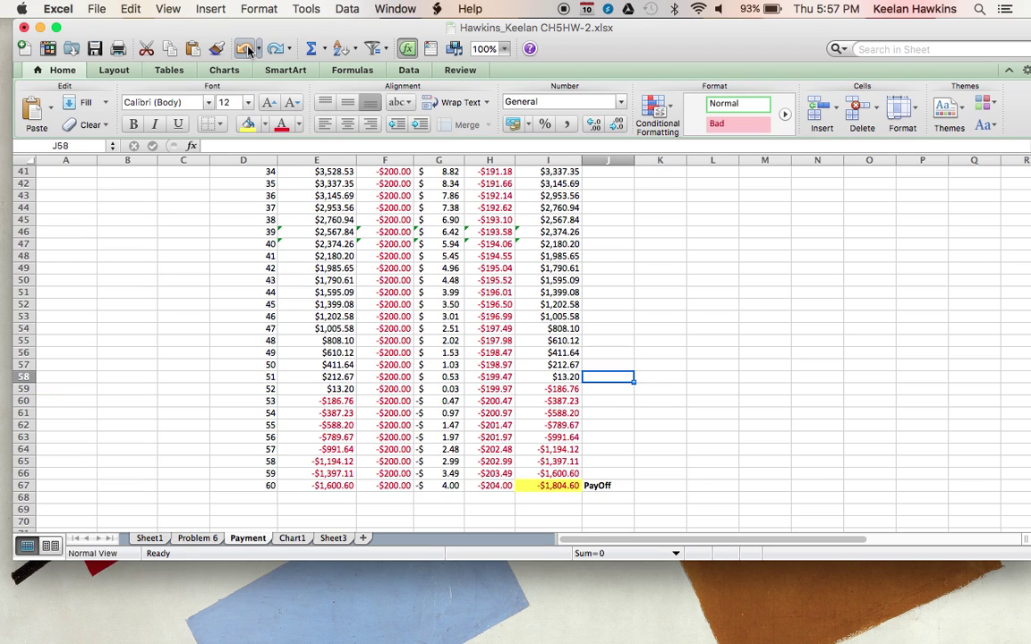
Undo the -200 and -250 entries, then try -300 as the month 2 payment and undo it.
{"action": "left_click", "coordinate": [246, 49]}
{"action": "left_click", "coordinate": [246, 49]}
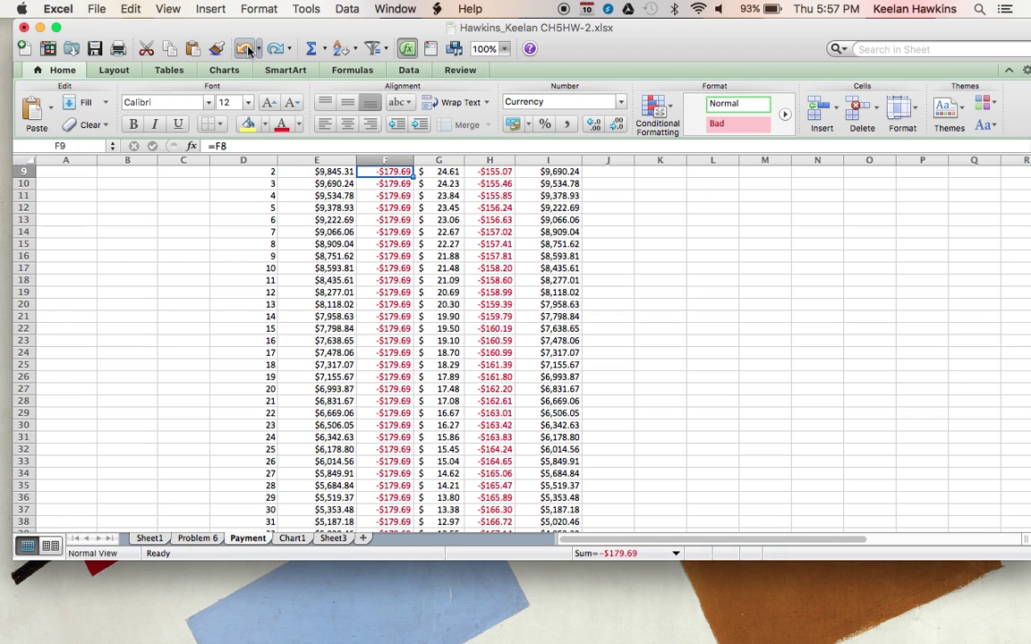
{"action": "scroll", "coordinate": [363, 269], "scroll_direction": "up", "scroll_amount": 4}
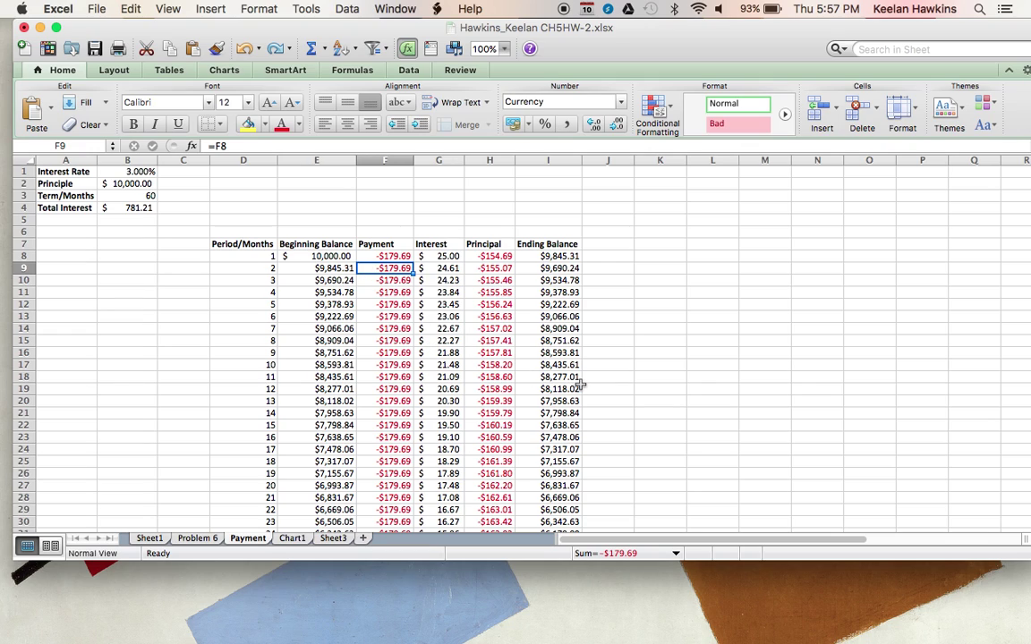
{"action": "type", "text": "-300"}
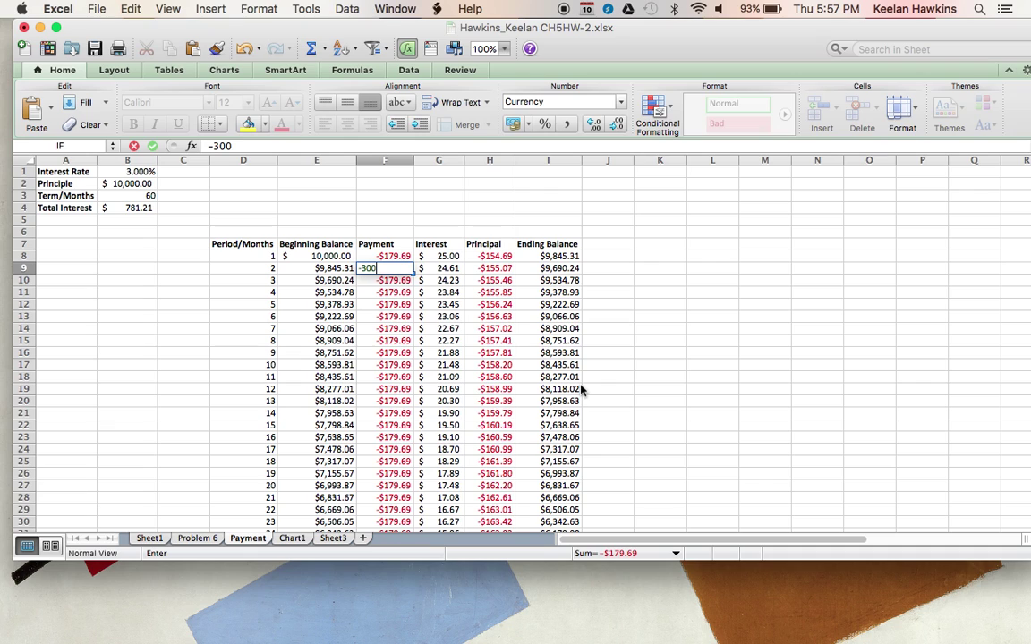
{"action": "key", "text": "Return"}
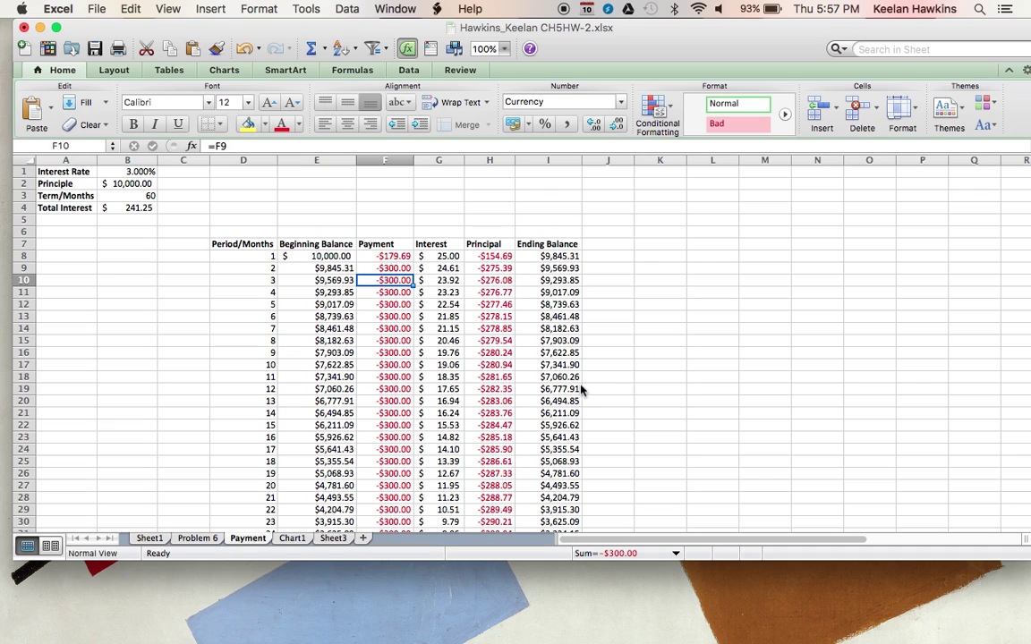
{"action": "left_click", "coordinate": [243, 50]}
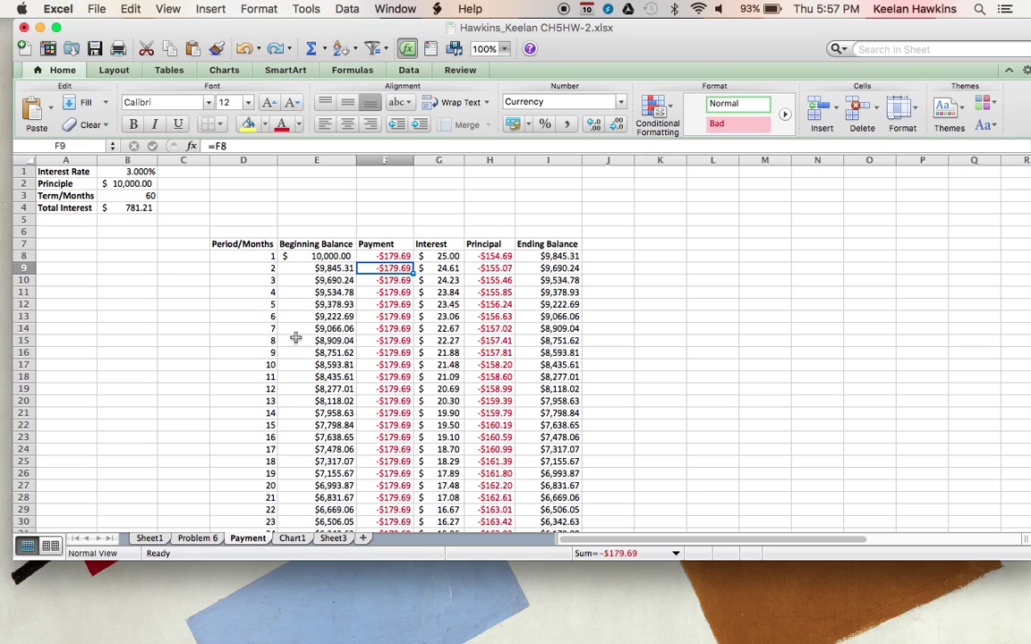
Fill the Total Interest cell B4 yellow and enter -300 as the month 2 payment in F9.
{"action": "left_click", "coordinate": [122, 206]}
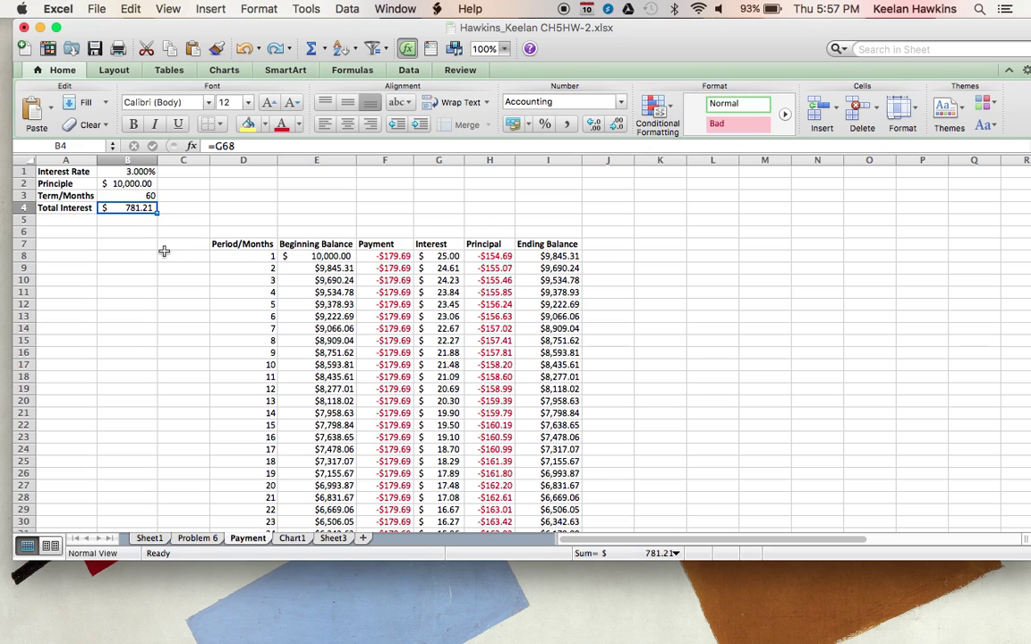
{"action": "left_click", "coordinate": [247, 125]}
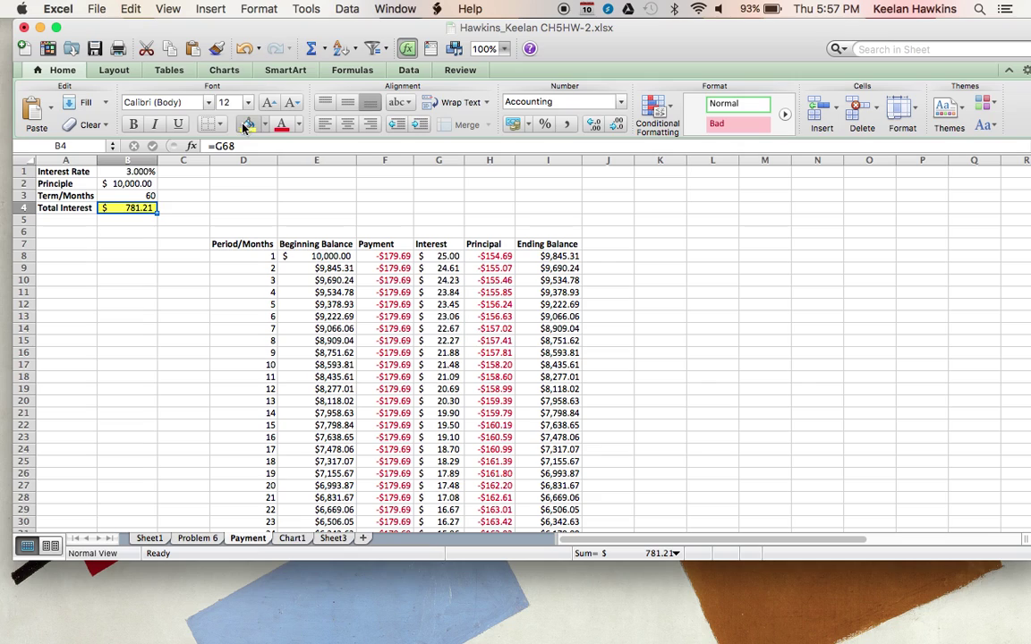
{"action": "left_click", "coordinate": [394, 269]}
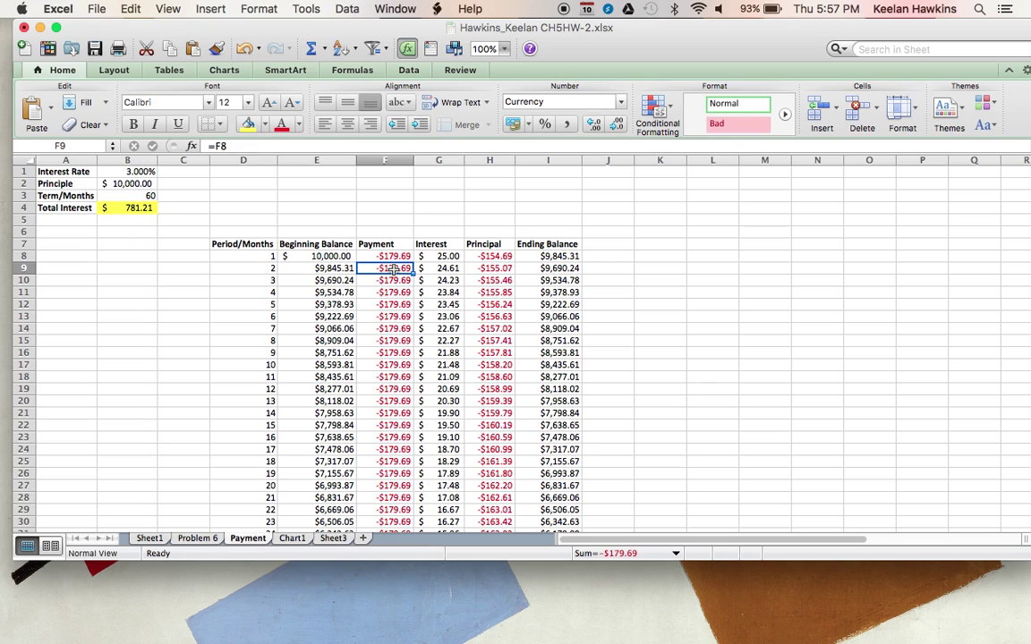
{"action": "type", "text": "-300"}
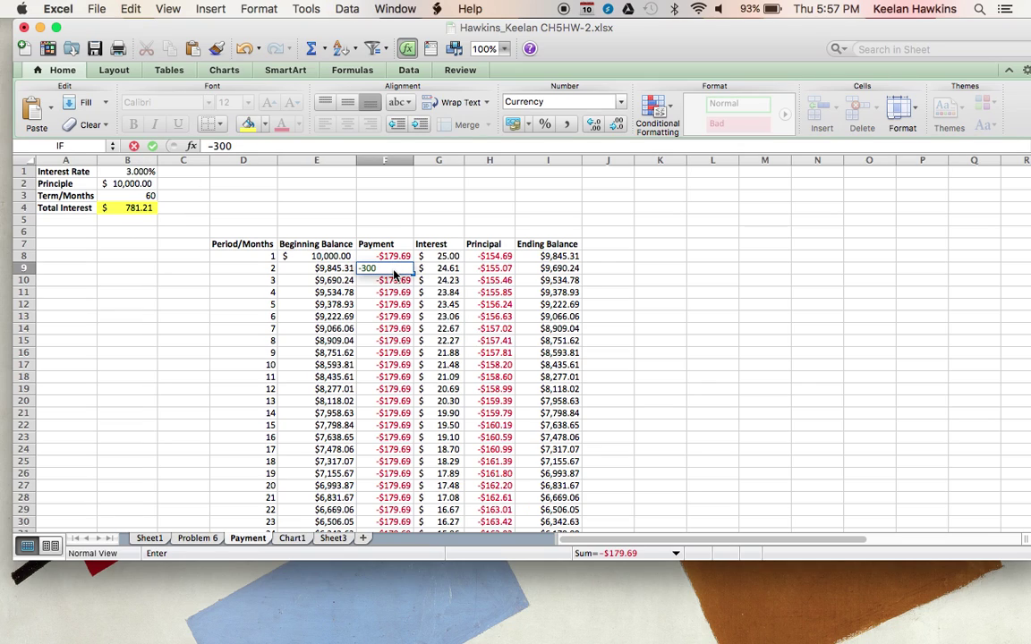
{"action": "key", "text": "Return"}
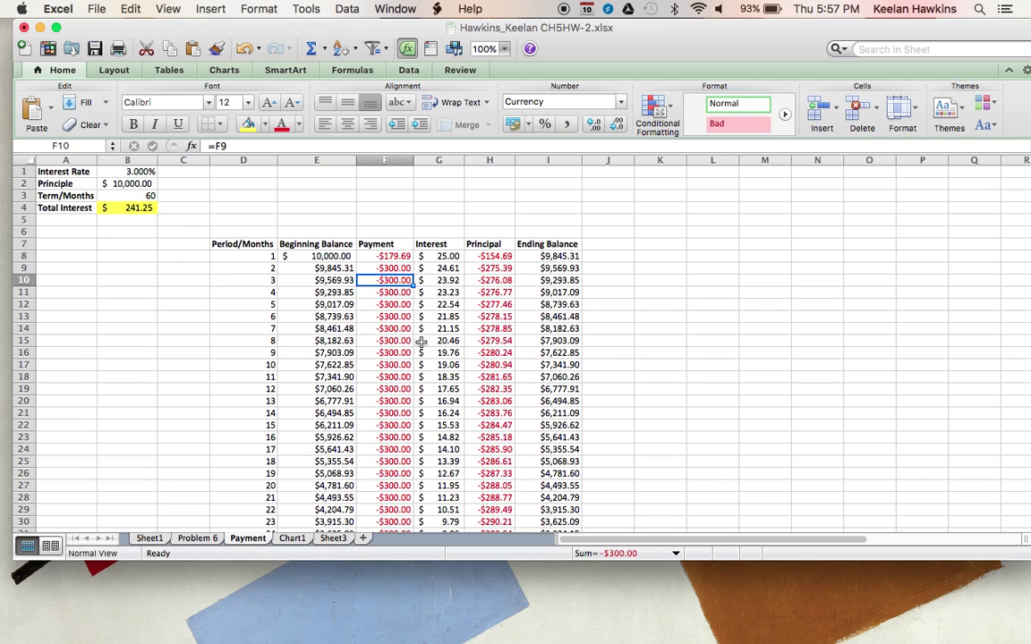
{"action": "scroll", "coordinate": [421, 333], "scroll_direction": "down", "scroll_amount": 5}
{"action": "scroll", "coordinate": [420, 334], "scroll_direction": "down", "scroll_amount": 12}
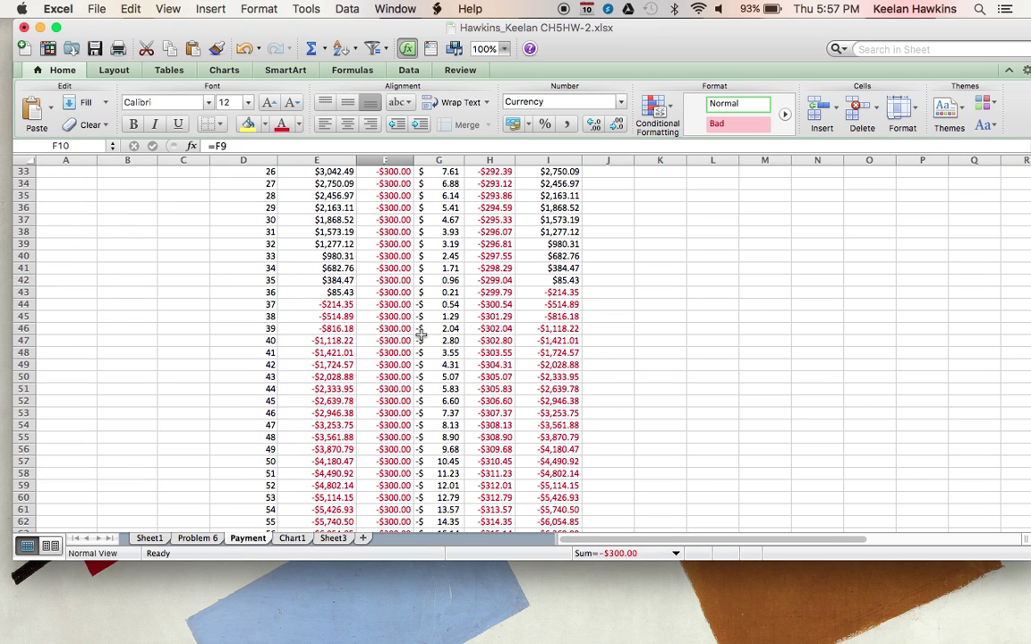
Type 'last payment' in J42 beside month 35's $85.43 ending balance.
{"action": "left_click", "coordinate": [611, 283]}
{"action": "type", "text": "las"}
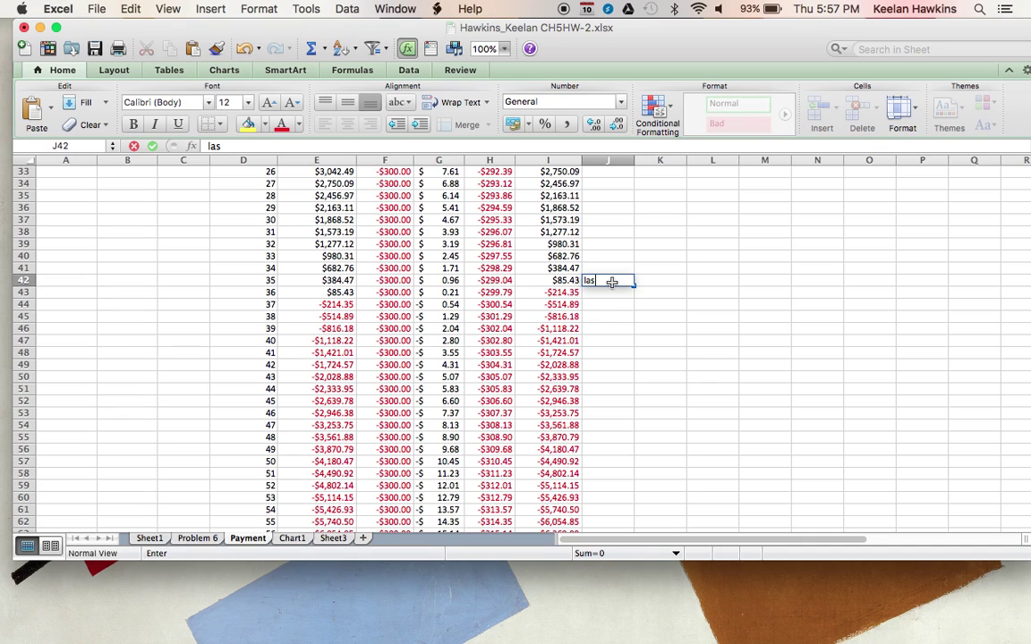
{"action": "type", "text": "t pa"}
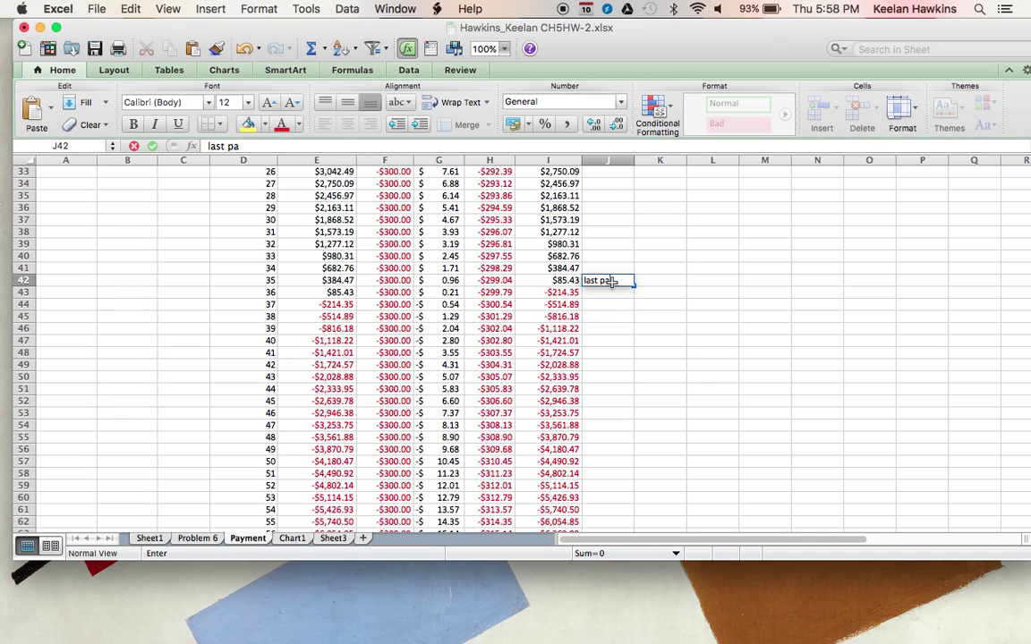
{"action": "type", "text": "yment"}
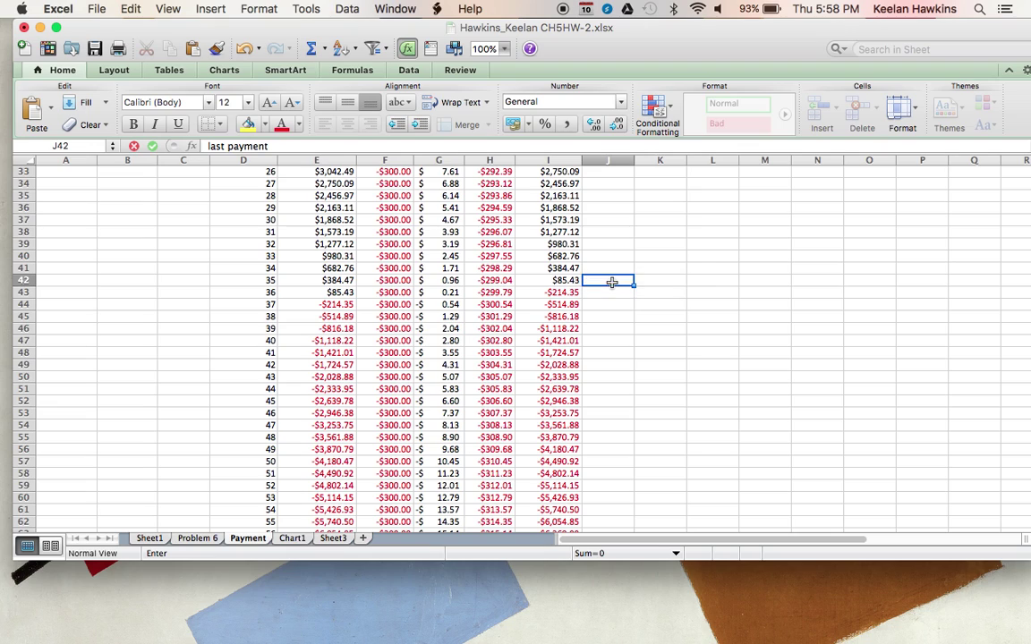
{"action": "key", "text": "Return"}
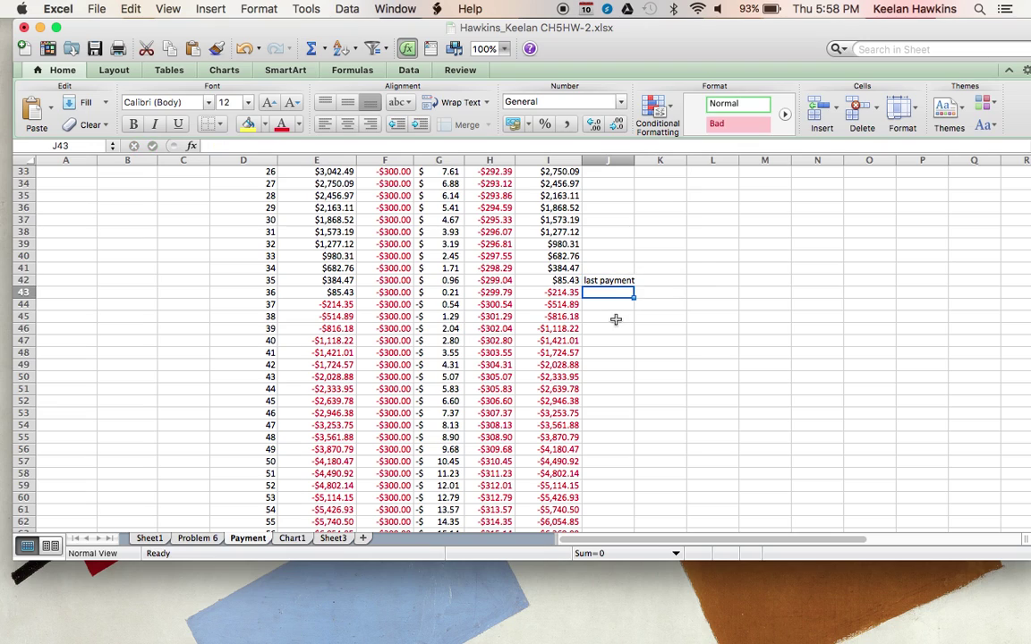
Select row 42 and review the rows following the last payment.
{"action": "left_click", "coordinate": [23, 280]}
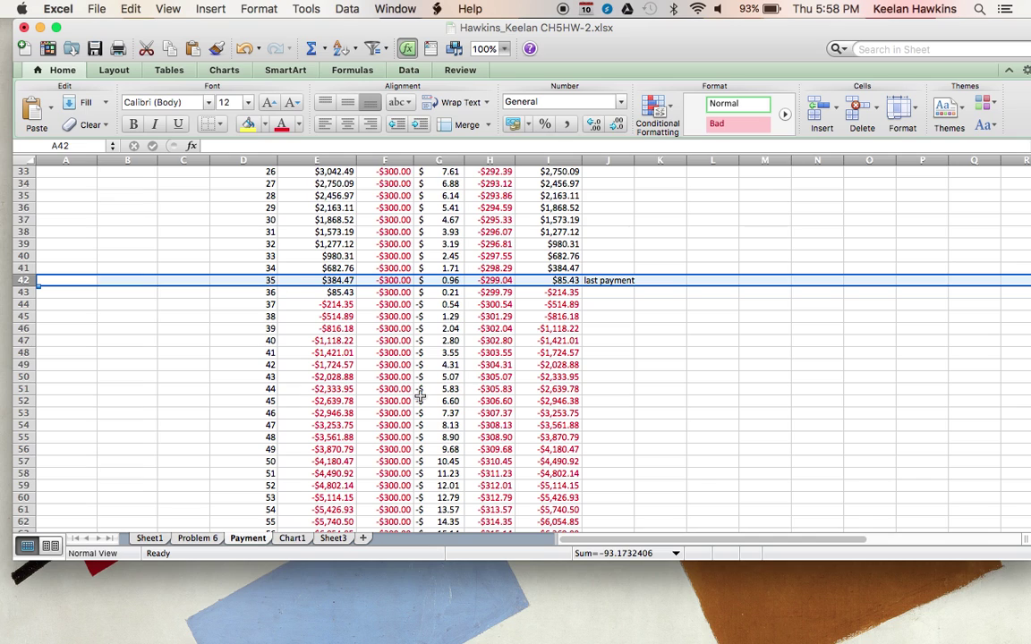
{"action": "scroll", "coordinate": [453, 349], "scroll_direction": "down", "scroll_amount": 5}
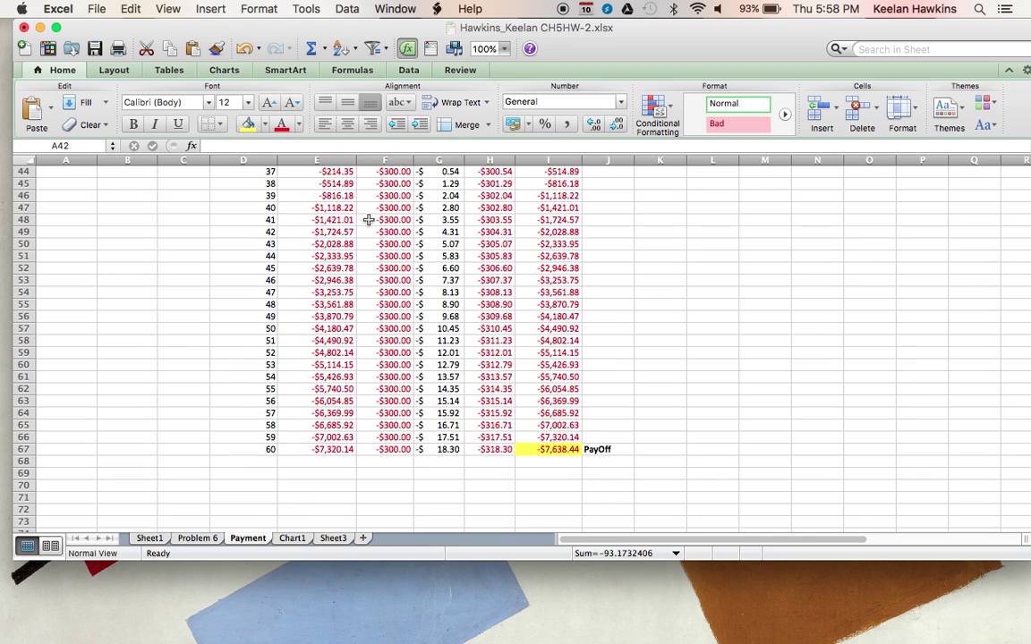
{"action": "scroll", "coordinate": [408, 295], "scroll_direction": "up", "scroll_amount": 4}
{"action": "left_click_drag", "start_coordinate": [234, 256], "coordinate": [482, 472]}
{"action": "left_click_drag", "start_coordinate": [486, 474], "coordinate": [222, 292]}
{"action": "left_click", "coordinate": [221, 326]}
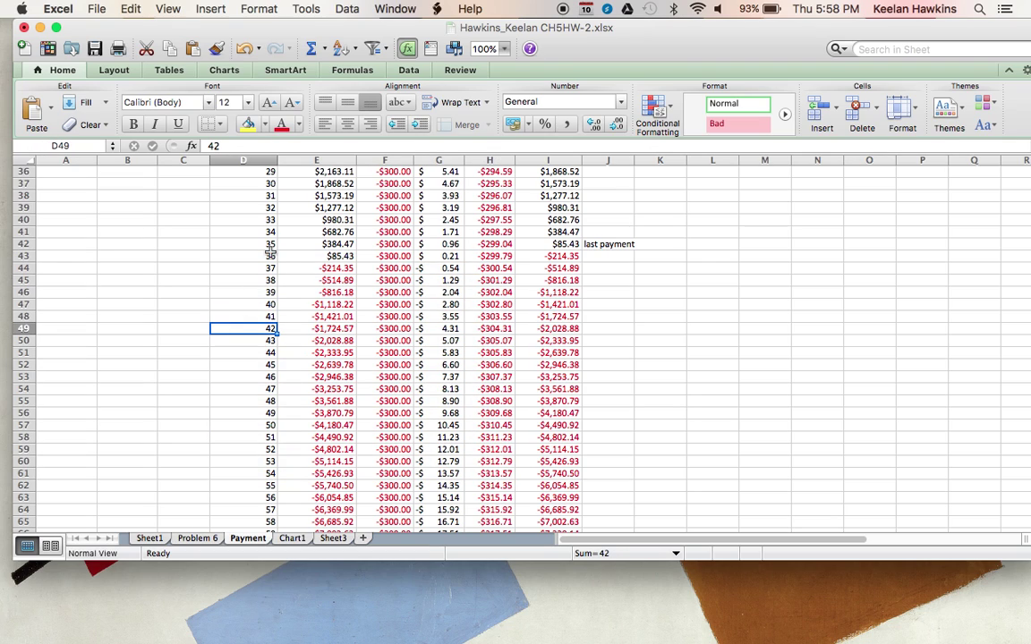
{"action": "left_click", "coordinate": [24, 244]}
{"action": "scroll", "coordinate": [490, 271], "scroll_direction": "up", "scroll_amount": 4}
{"action": "scroll", "coordinate": [490, 331], "scroll_direction": "up", "scroll_amount": 8}
{"action": "scroll", "coordinate": [491, 331], "scroll_direction": "down", "scroll_amount": 5}
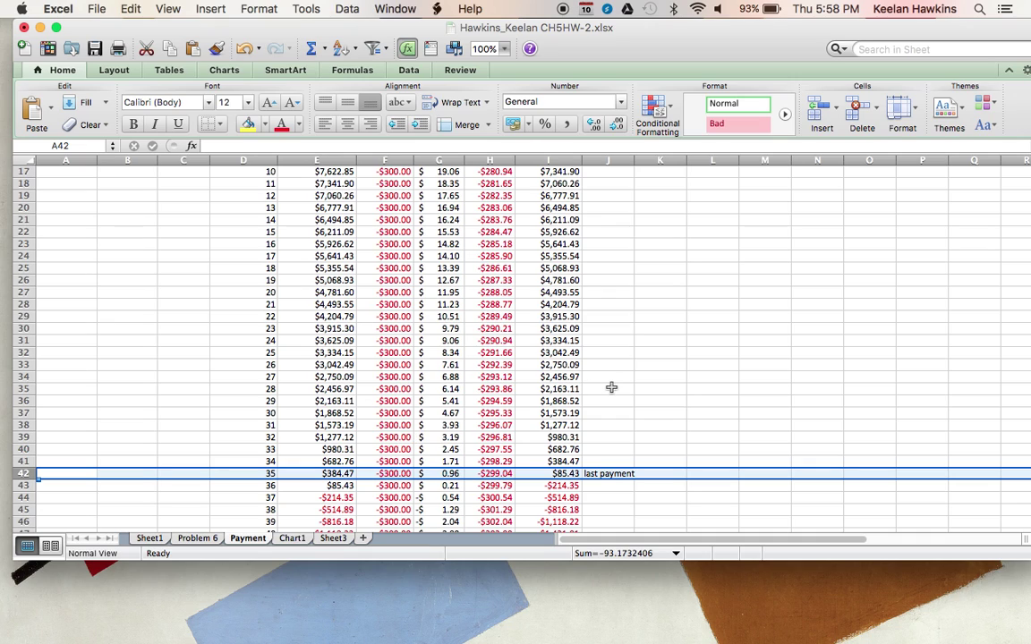
{"action": "left_click", "coordinate": [654, 342]}
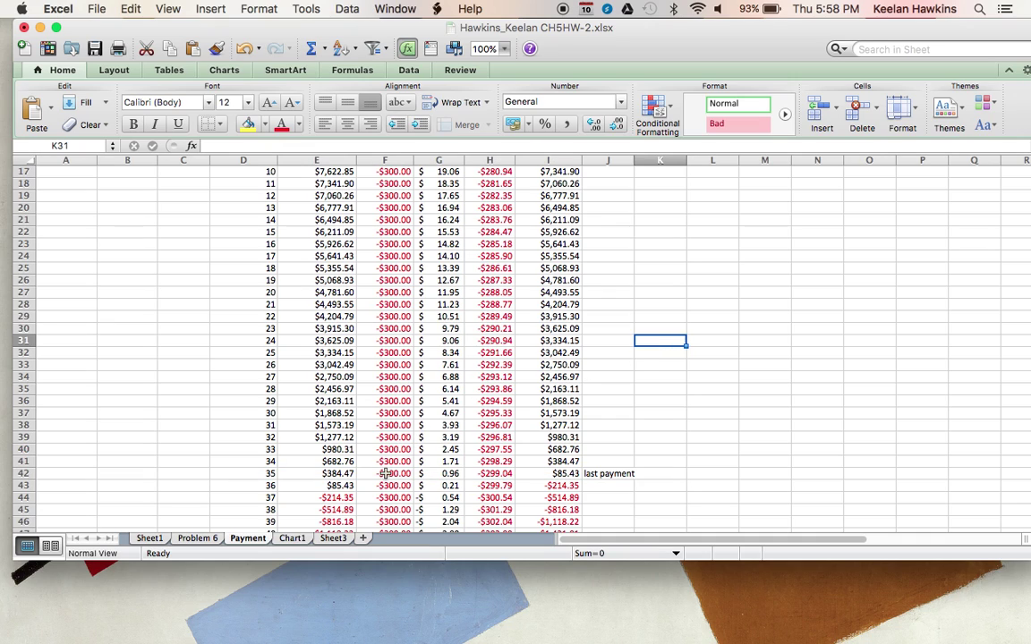
View the balance chart on Chart1, then return to the Payment sheet.
{"action": "left_click", "coordinate": [295, 539]}
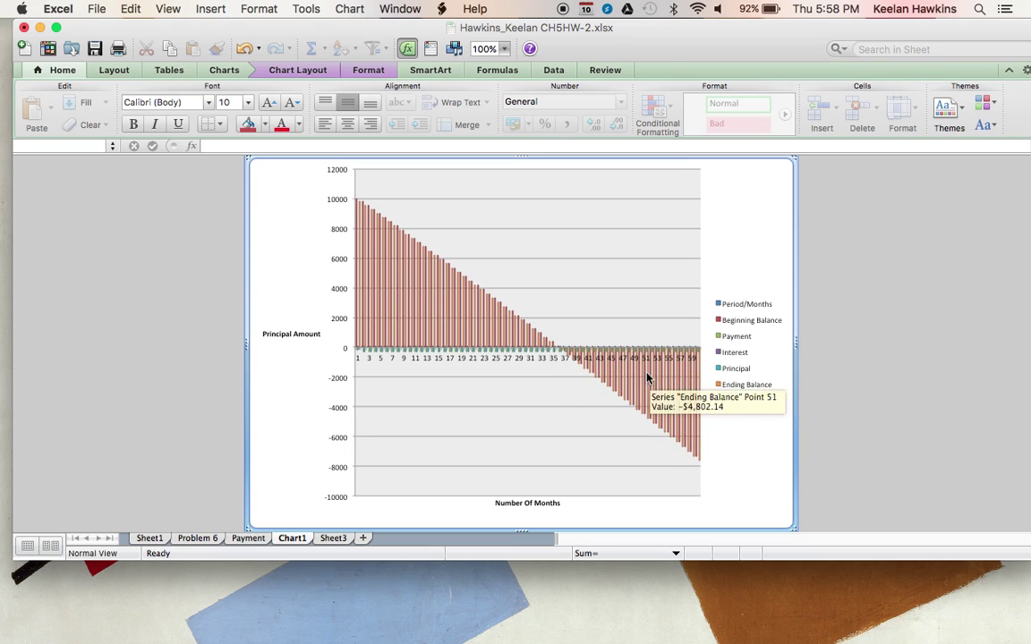
{"action": "left_click", "coordinate": [251, 539]}
{"action": "scroll", "coordinate": [243, 448], "scroll_direction": "up", "scroll_amount": 5}
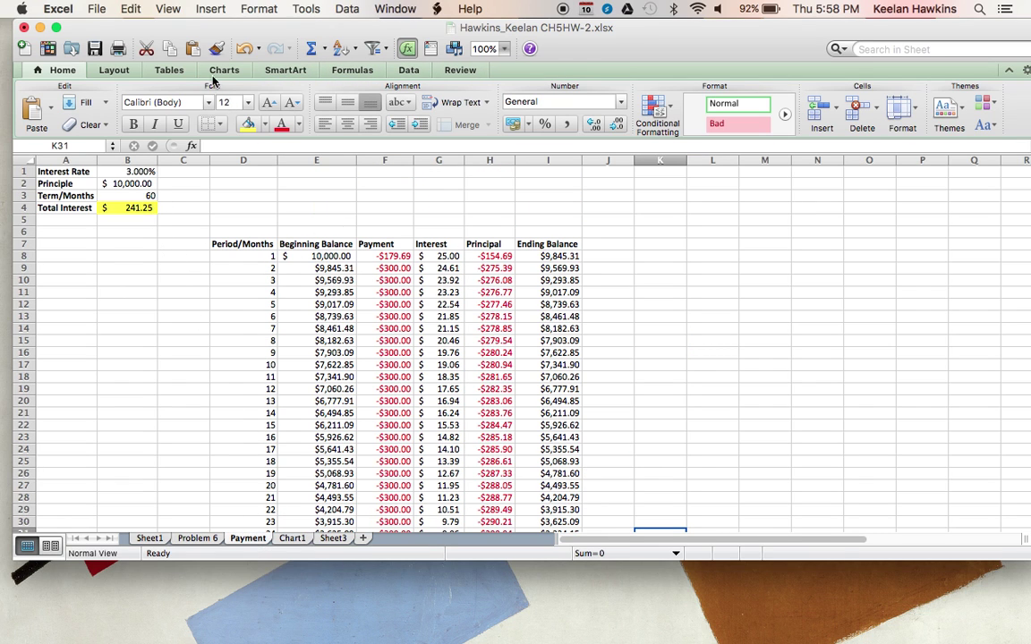
Undo the $300 payments back to -$179.69 and check the balance chart again.
{"action": "left_click", "coordinate": [243, 51]}
{"action": "left_click", "coordinate": [243, 51]}
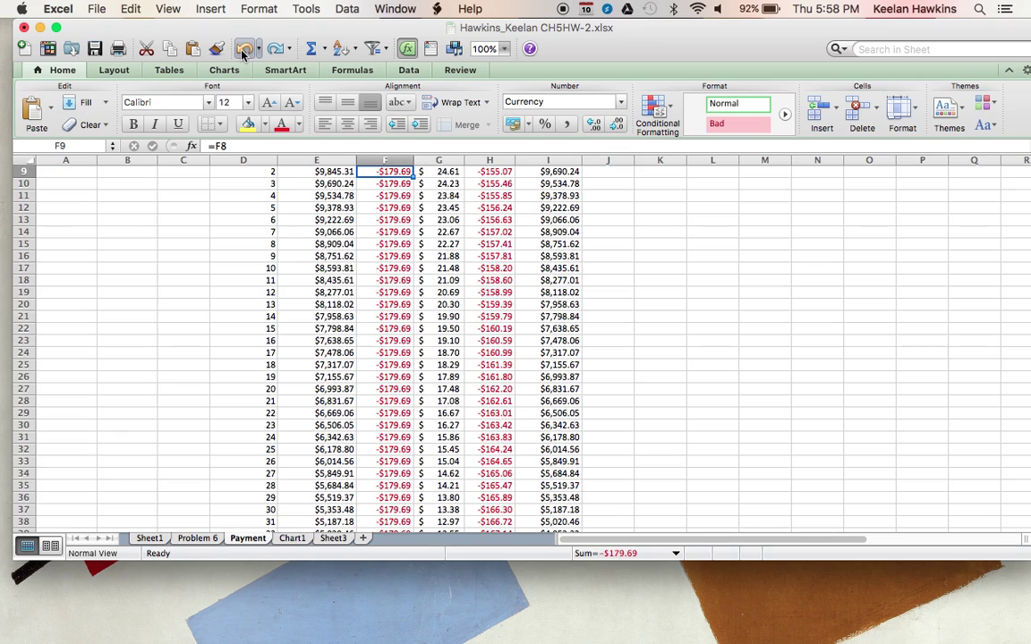
{"action": "scroll", "coordinate": [289, 239], "scroll_direction": "up", "scroll_amount": 3}
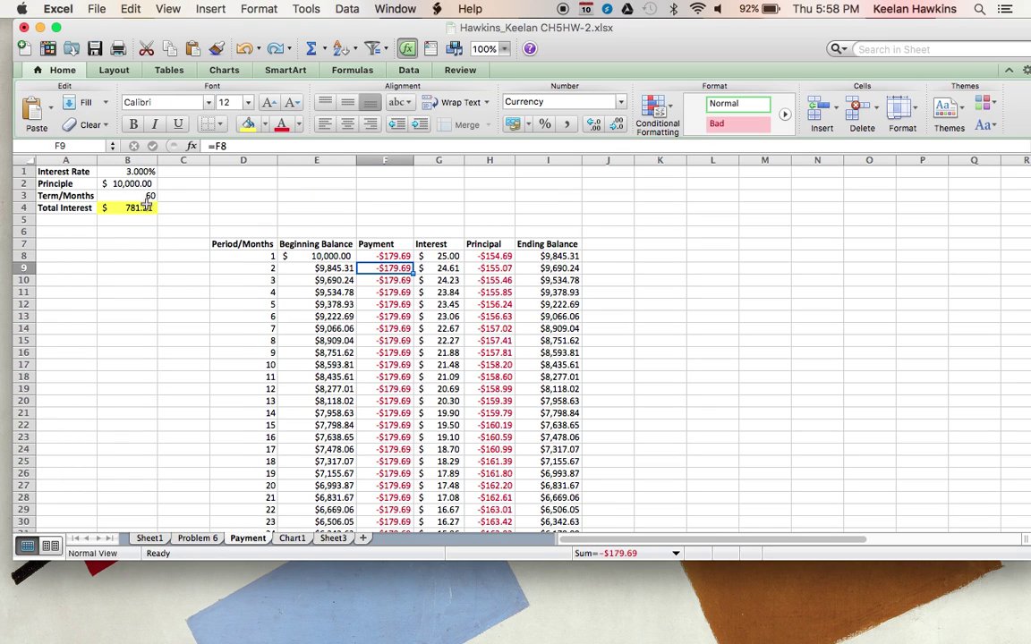
{"action": "left_click", "coordinate": [292, 538]}
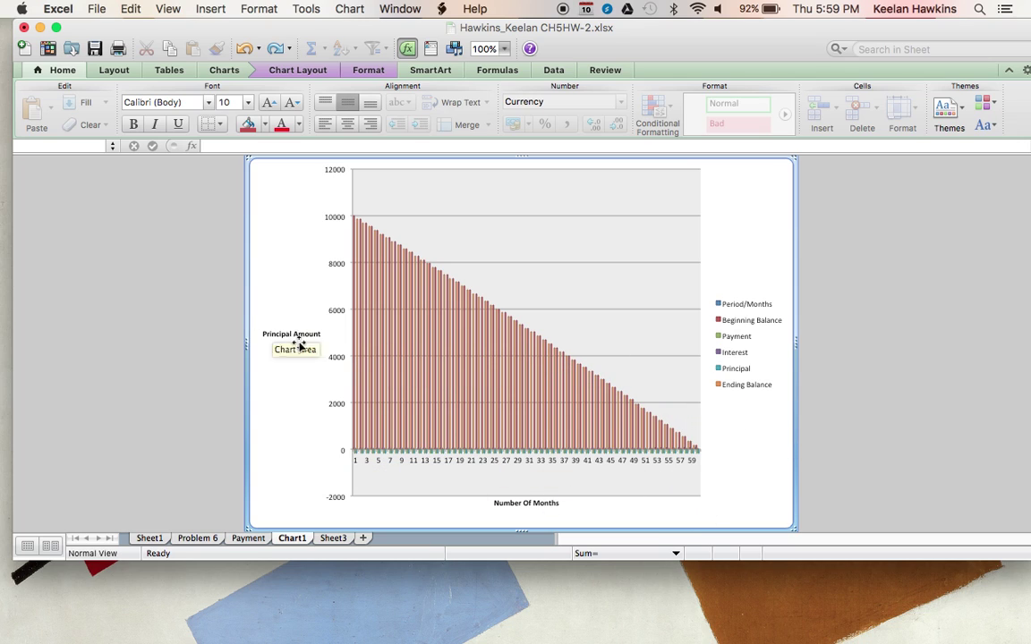
{"action": "left_click", "coordinate": [249, 538]}
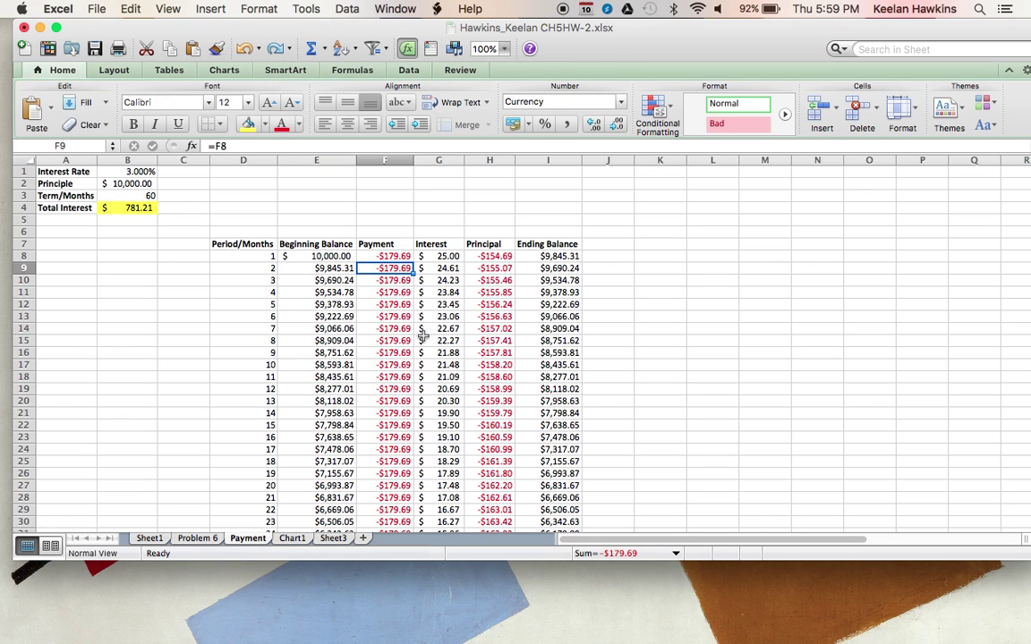
Change the interest rate in B1 to 25% and check the $7,610.79 total interest in B4.
{"action": "scroll", "coordinate": [454, 285], "scroll_direction": "down", "scroll_amount": 2}
{"action": "scroll", "coordinate": [456, 268], "scroll_direction": "up", "scroll_amount": 2}
{"action": "left_click", "coordinate": [140, 173]}
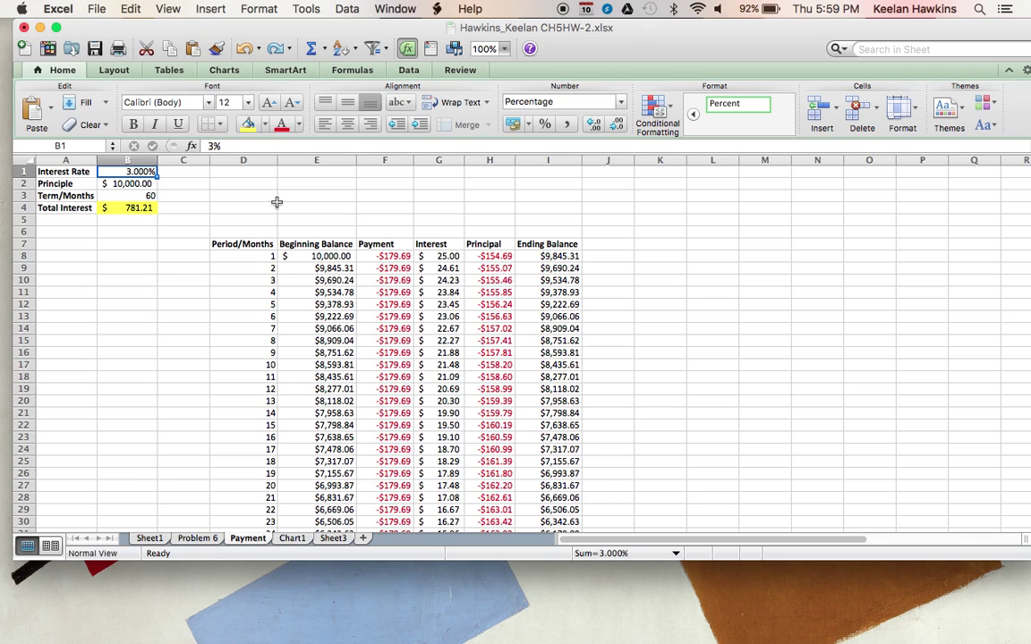
{"action": "type", "text": "25"}
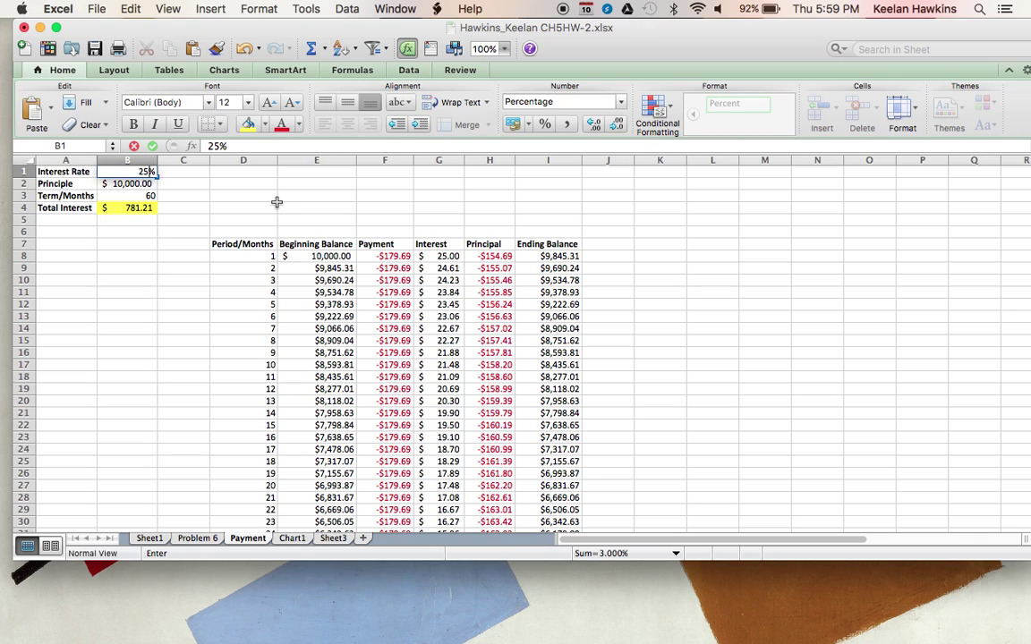
{"action": "key", "text": "Return"}
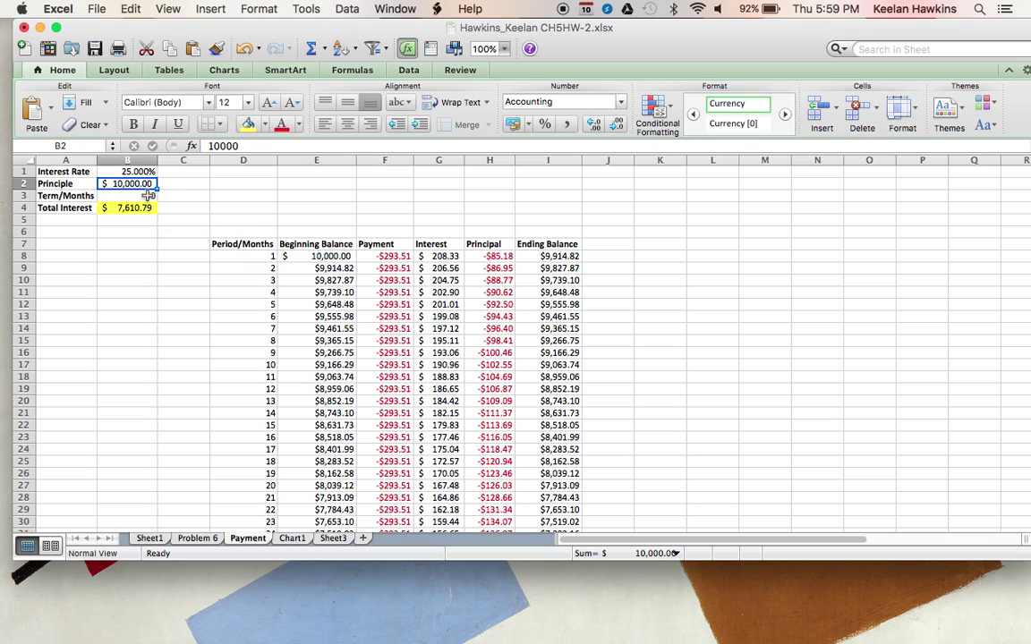
{"action": "left_click", "coordinate": [138, 209]}
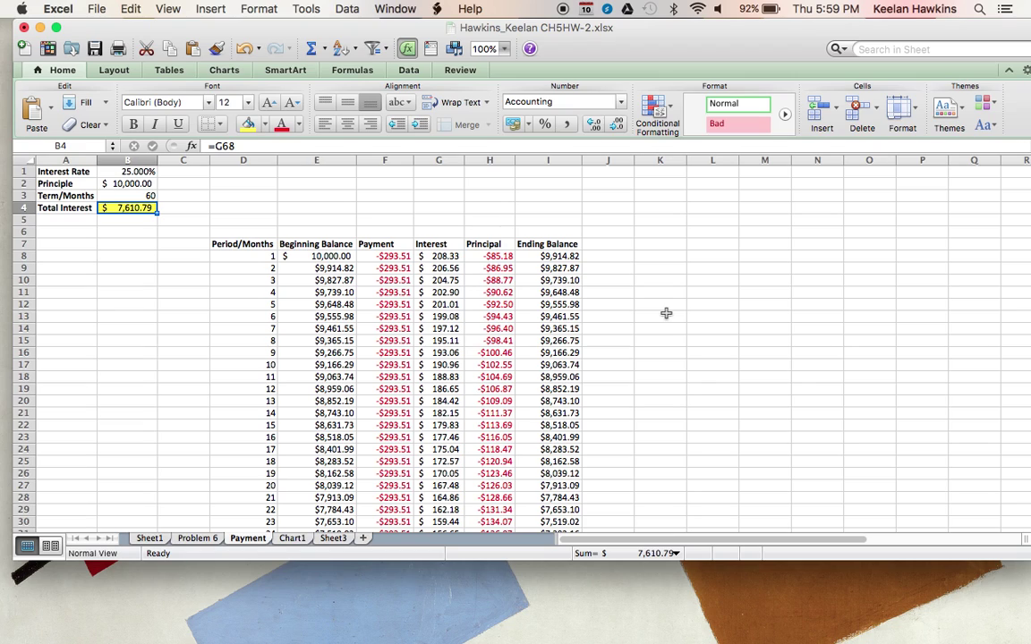
{"action": "left_click", "coordinate": [443, 256]}
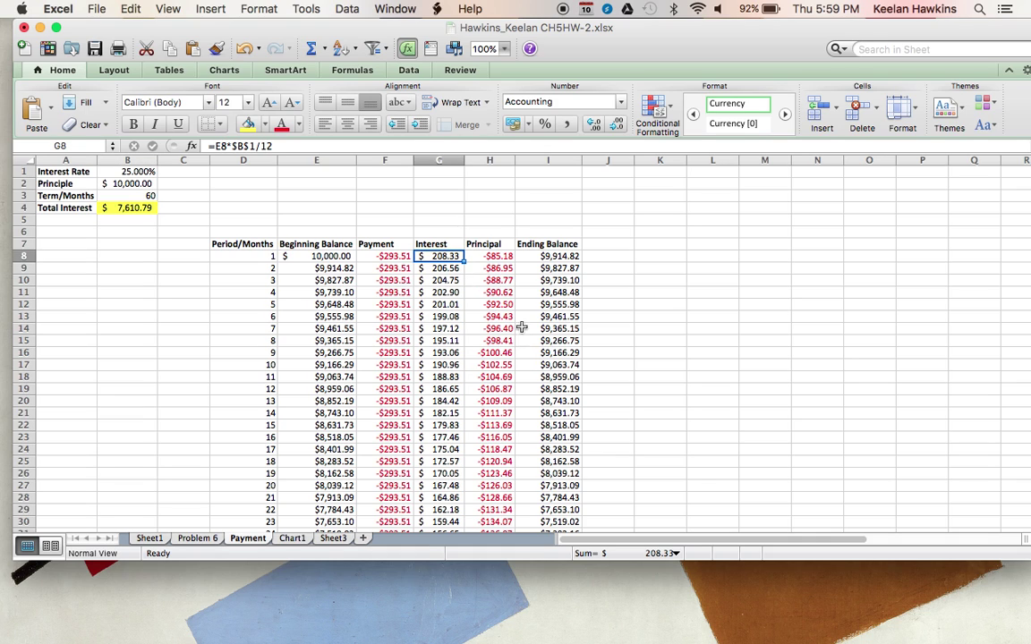
{"action": "left_click", "coordinate": [490, 256]}
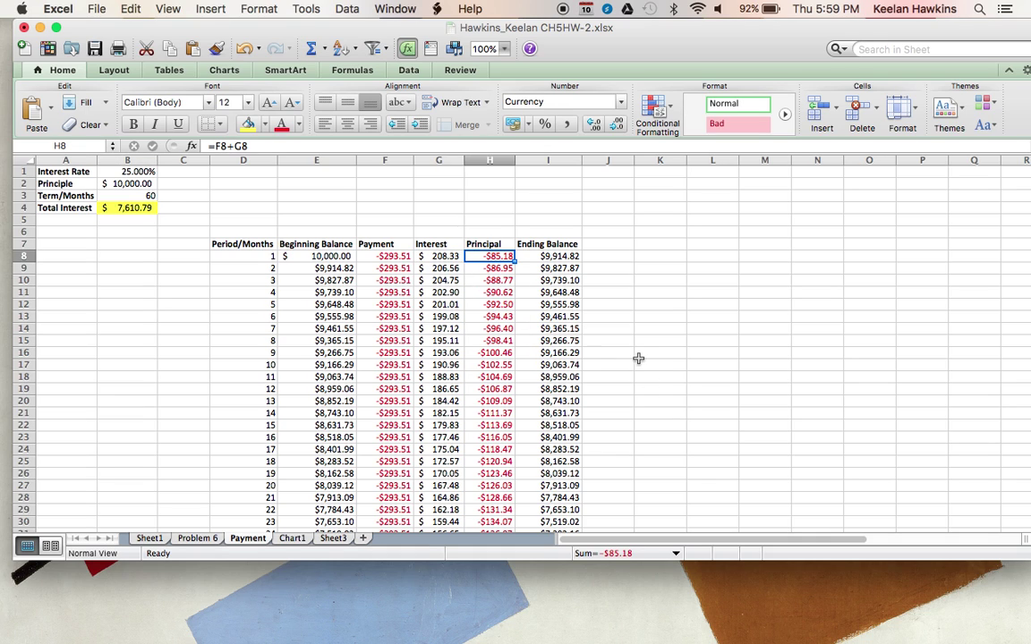
{"action": "scroll", "coordinate": [638, 358], "scroll_direction": "down", "scroll_amount": 20}
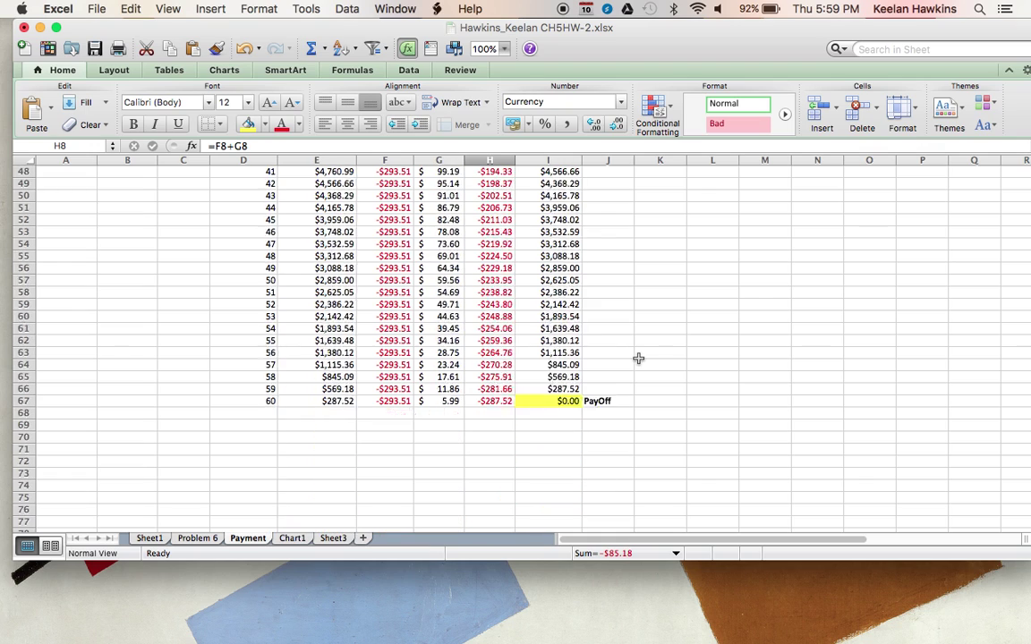
{"action": "scroll", "coordinate": [638, 358], "scroll_direction": "up", "scroll_amount": 3}
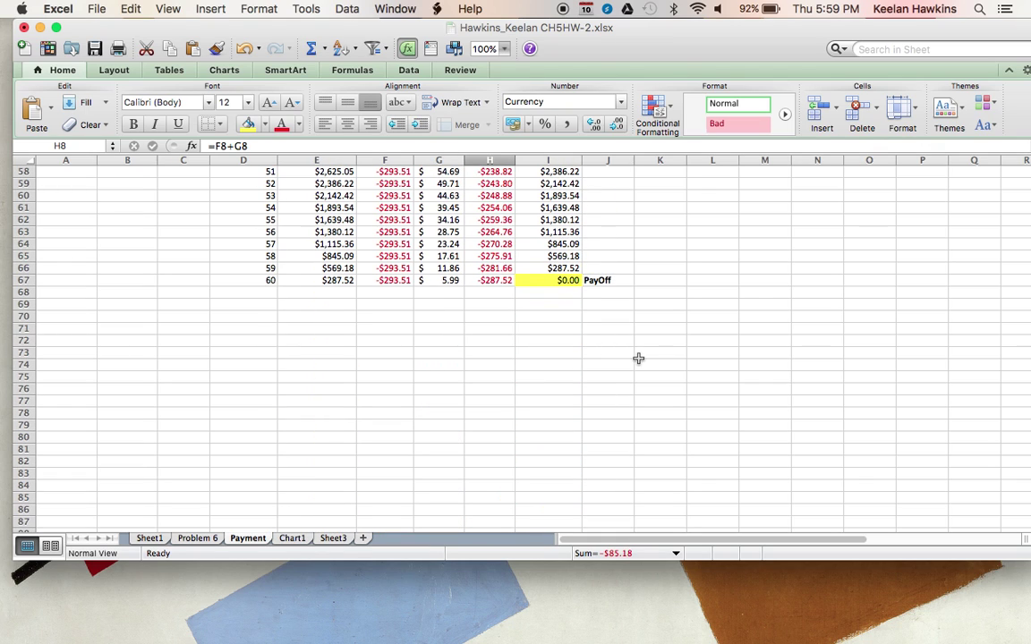
{"action": "left_click", "coordinate": [567, 282]}
{"action": "left_click", "coordinate": [608, 282]}
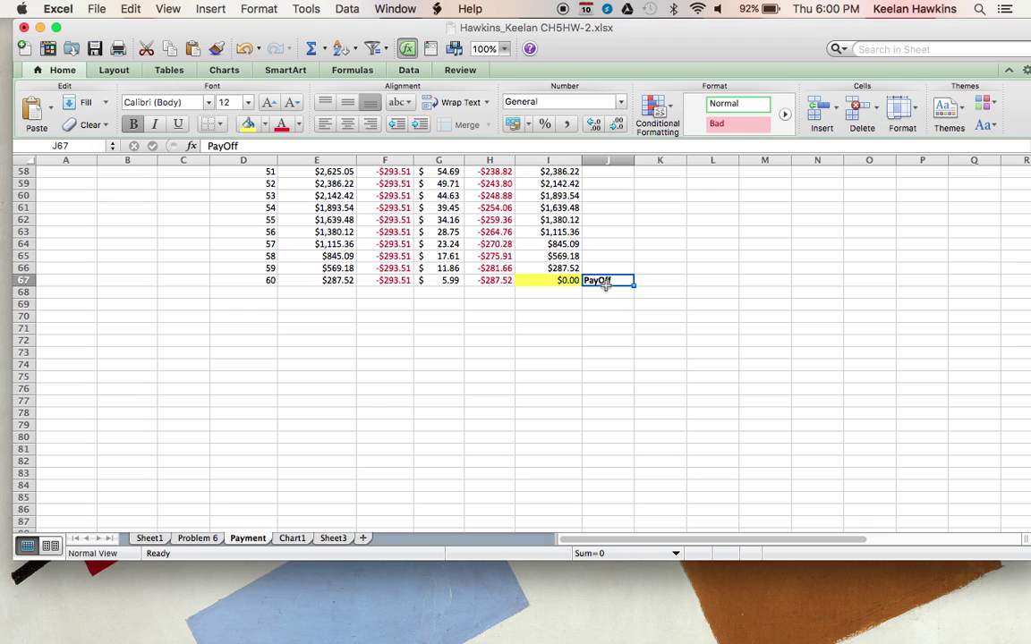
{"action": "scroll", "coordinate": [447, 394], "scroll_direction": "up", "scroll_amount": 20}
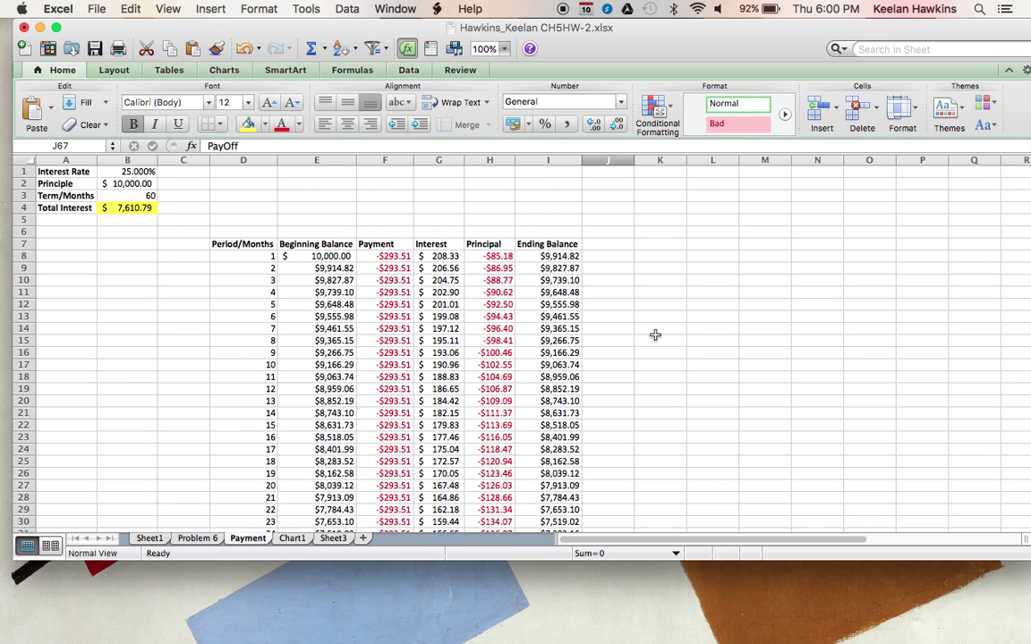
{"action": "left_click", "coordinate": [123, 180]}
{"action": "scroll", "coordinate": [608, 330], "scroll_direction": "down", "scroll_amount": 5}
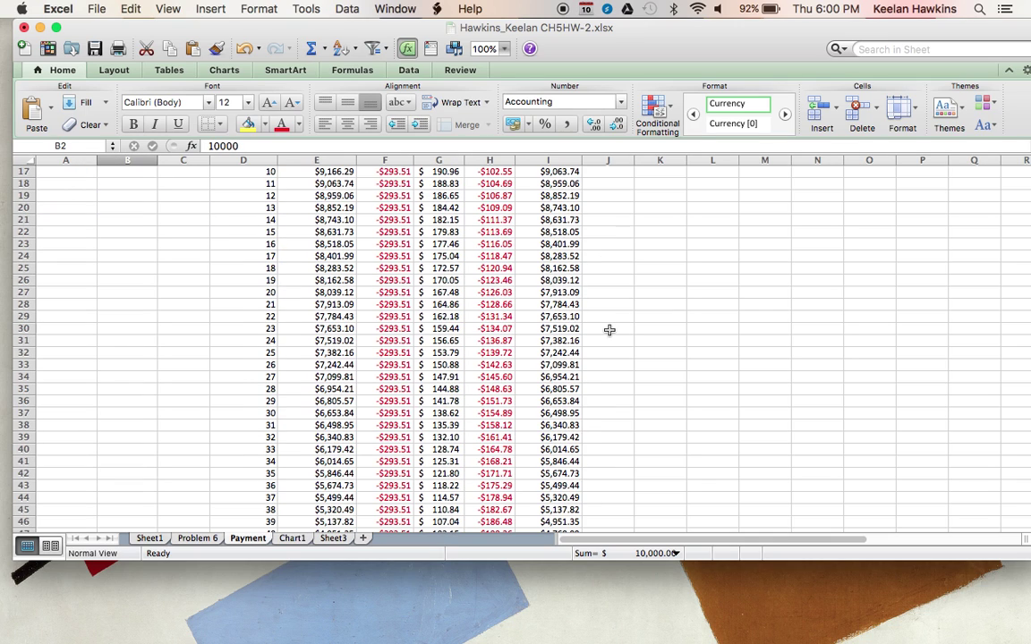
Glance at the Chart1 balance chart, then return to the Payment sheet.
{"action": "left_click", "coordinate": [294, 540]}
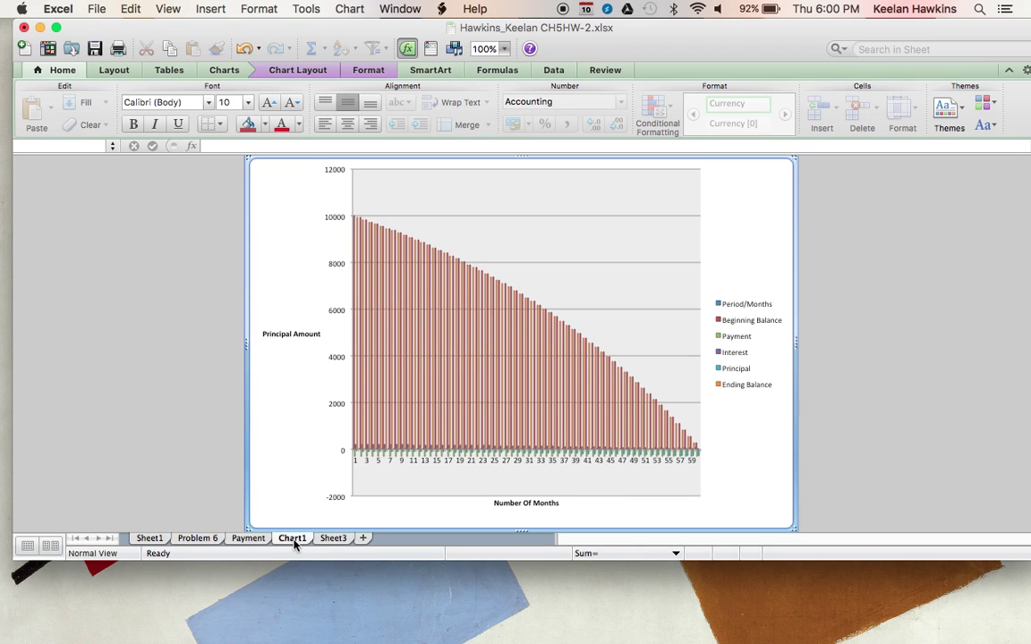
{"action": "mouse_move", "coordinate": [362, 228]}
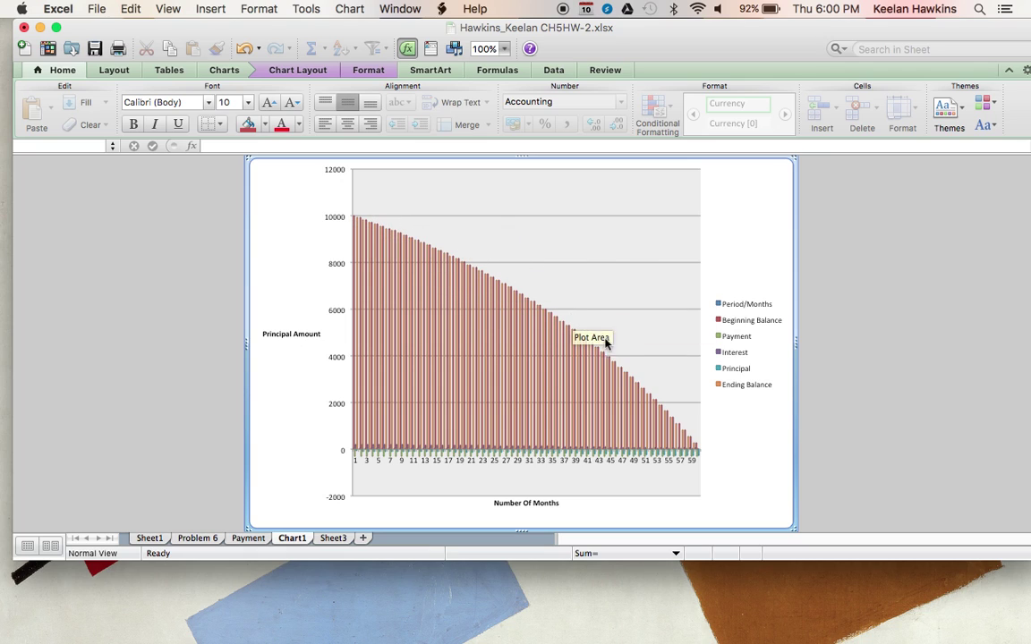
{"action": "left_click", "coordinate": [248, 538]}
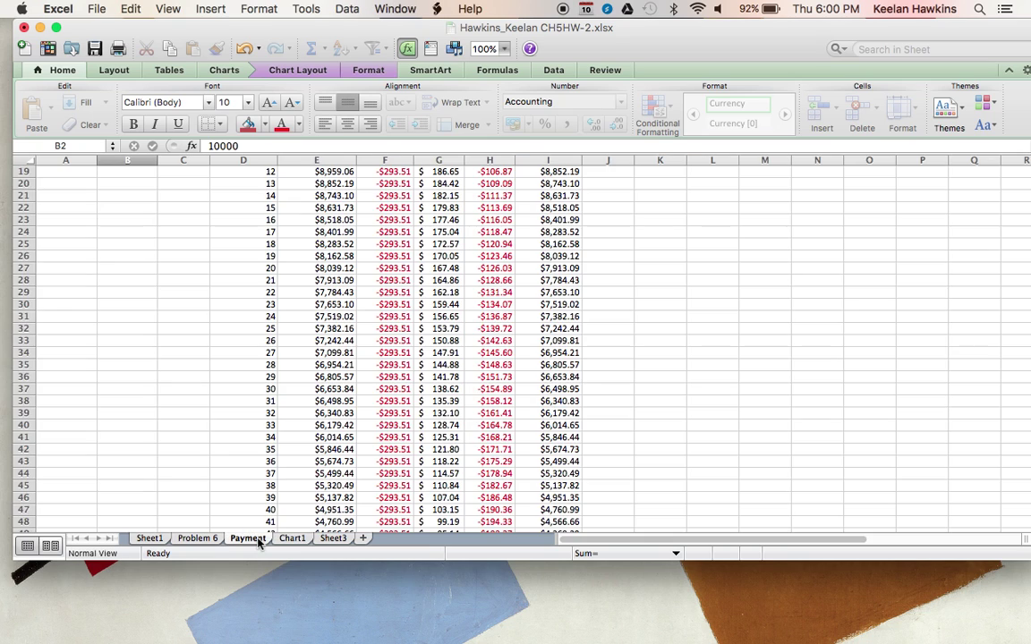
{"action": "scroll", "coordinate": [179, 313], "scroll_direction": "up", "scroll_amount": 5}
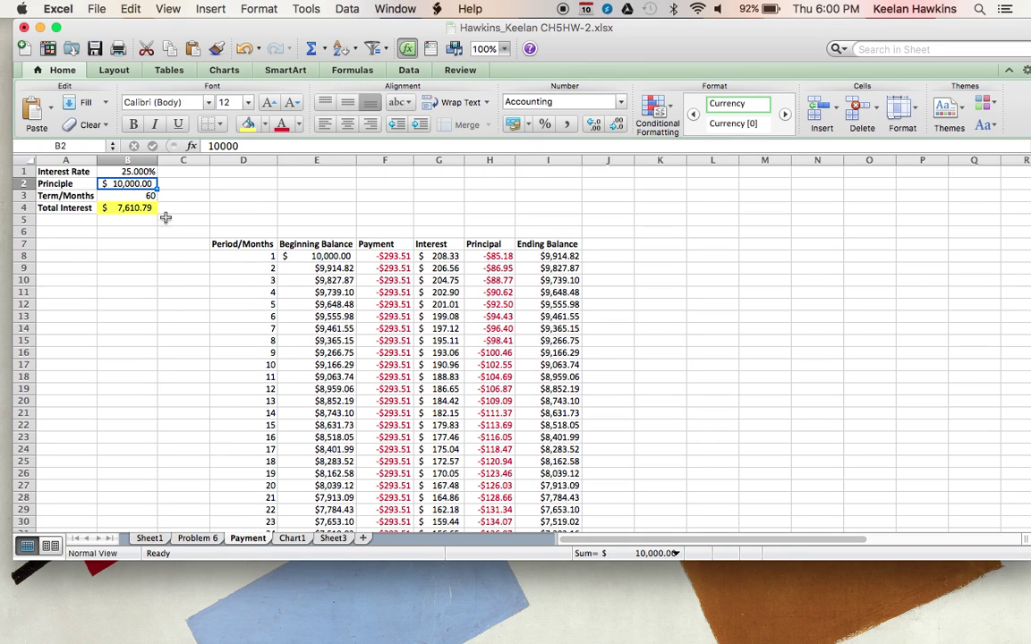
Enter 30% as the interest rate in B1 and view the updated balance chart.
{"action": "left_click", "coordinate": [133, 173]}
{"action": "type", "text": "30"}
{"action": "key", "text": "Return"}
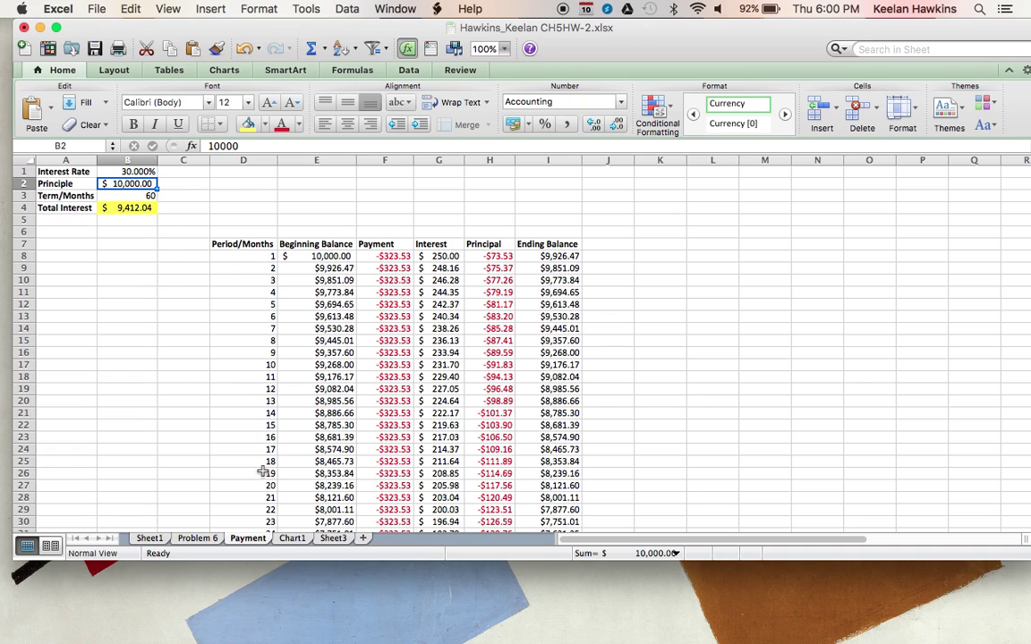
{"action": "left_click", "coordinate": [291, 538]}
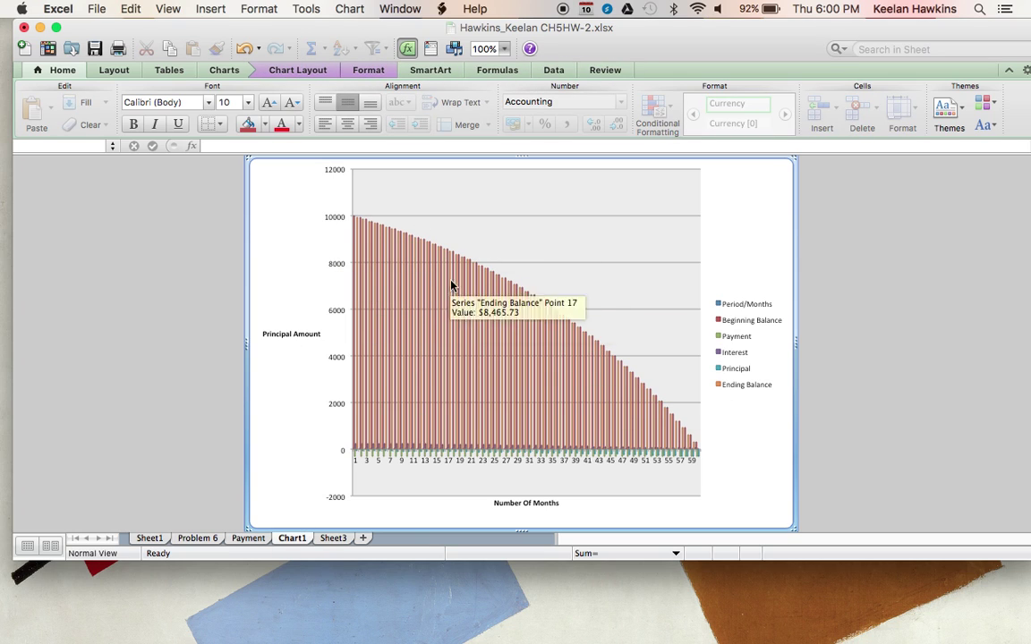
Set the interest rate in B1 to 2% and view the resulting Chart1 balance chart.
{"action": "left_click", "coordinate": [247, 538]}
{"action": "left_click", "coordinate": [134, 172]}
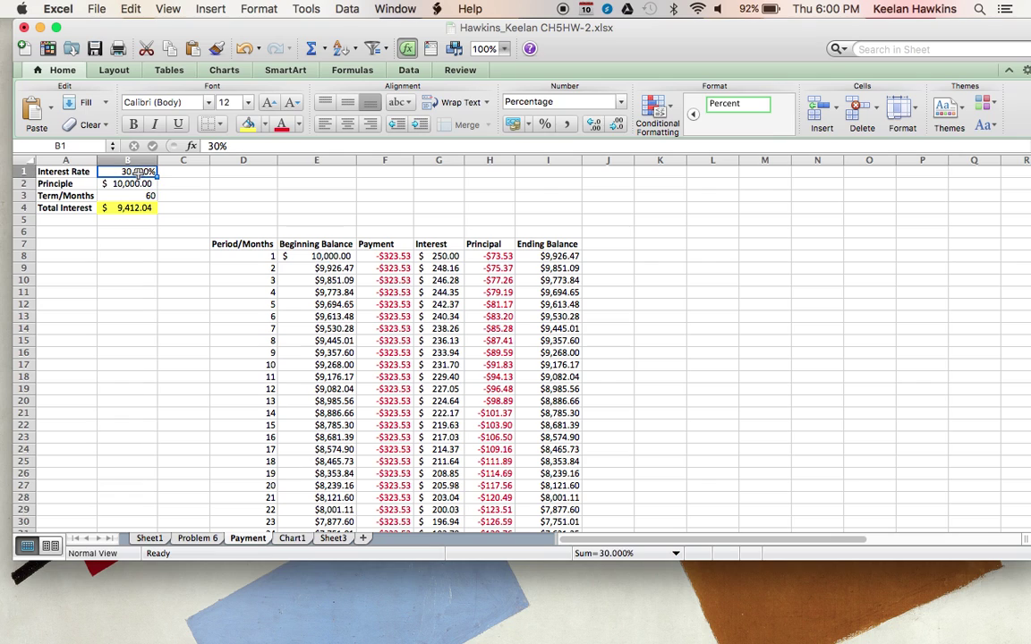
{"action": "type", "text": "2"}
{"action": "key", "text": "Return"}
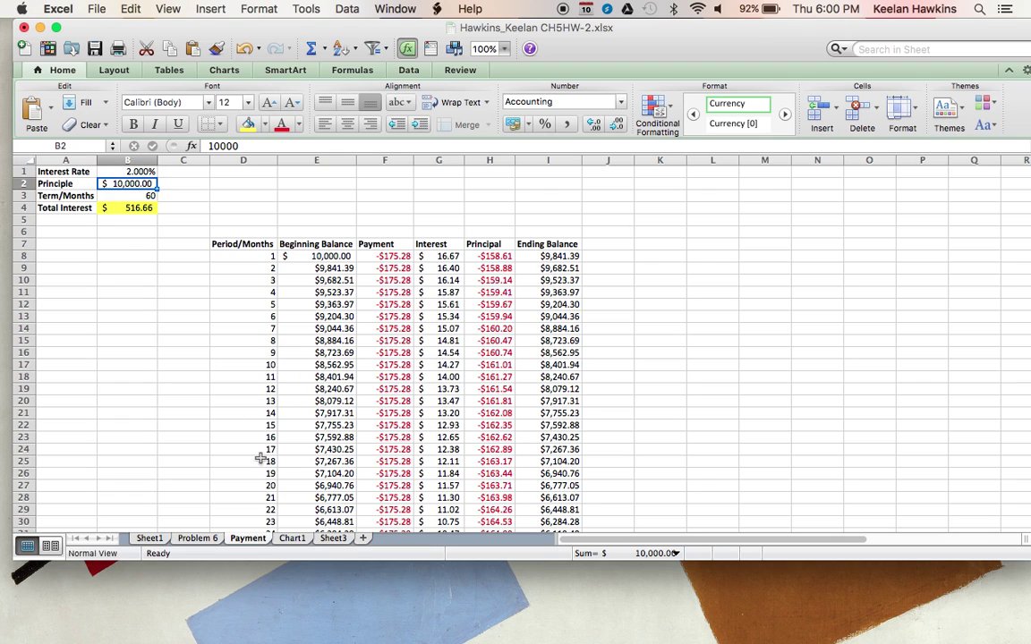
{"action": "left_click", "coordinate": [291, 538]}
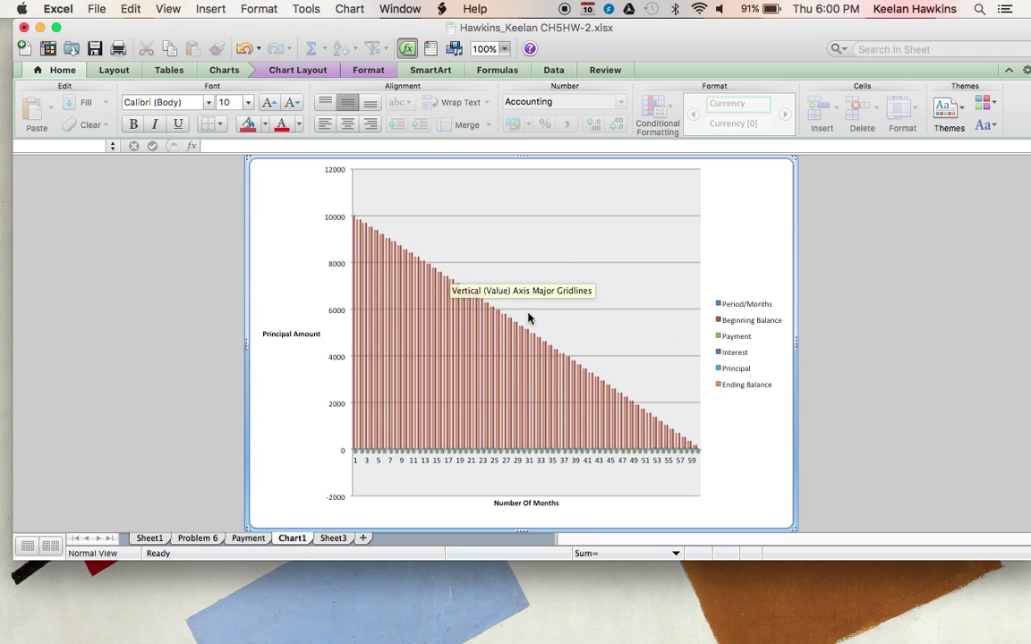
Return to the Payment sheet and scroll through the schedule at the 2% rate.
{"action": "left_click", "coordinate": [255, 538]}
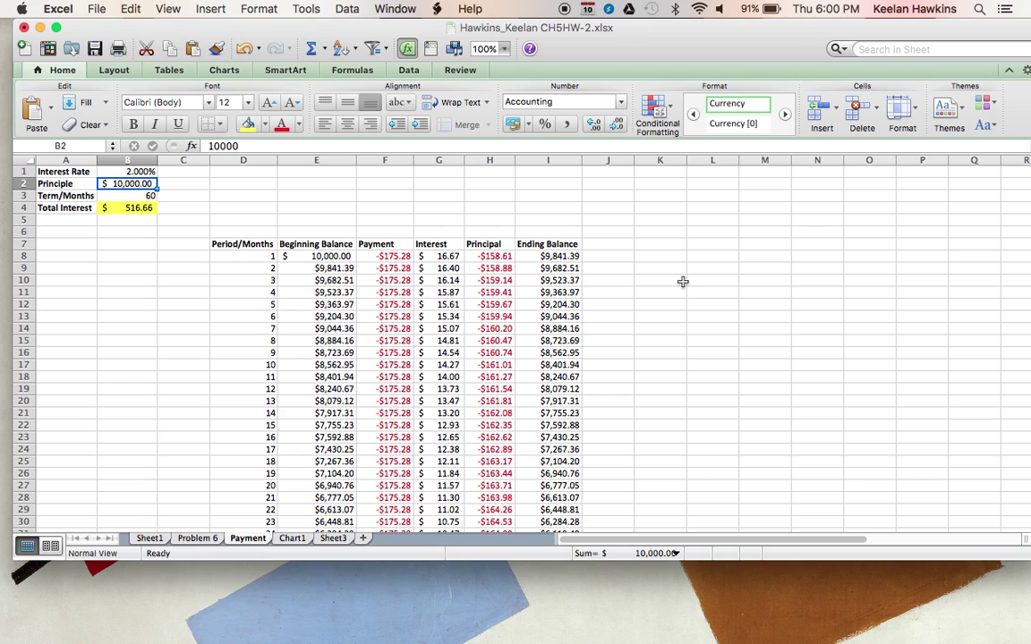
{"action": "scroll", "coordinate": [690, 242], "scroll_direction": "down", "scroll_amount": 8}
{"action": "scroll", "coordinate": [690, 242], "scroll_direction": "down", "scroll_amount": 8}
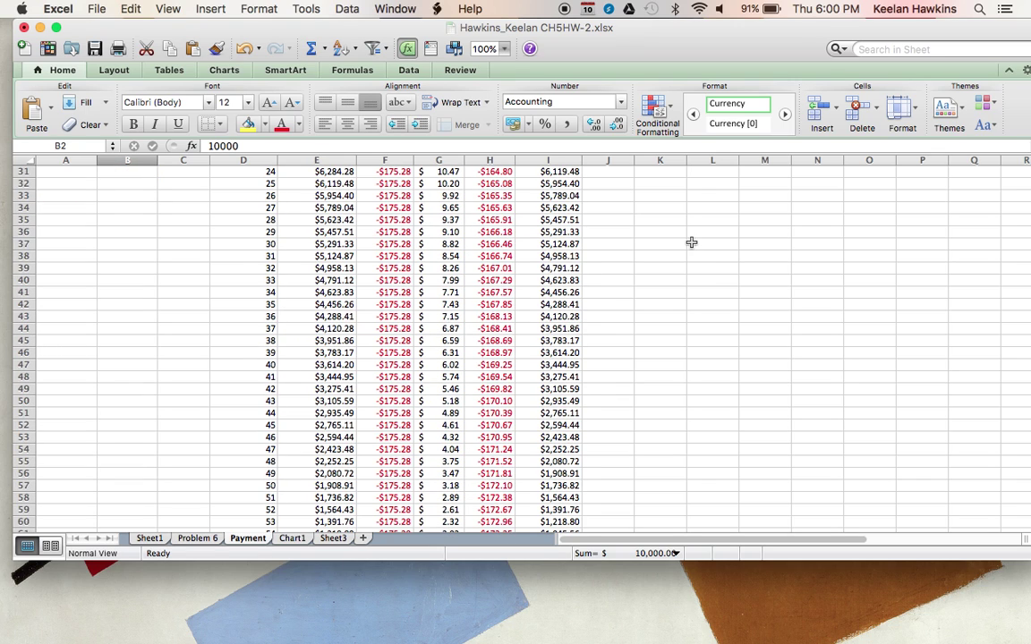
{"action": "scroll", "coordinate": [690, 242], "scroll_direction": "up", "scroll_amount": 8}
{"action": "scroll", "coordinate": [691, 243], "scroll_direction": "up", "scroll_amount": 8}
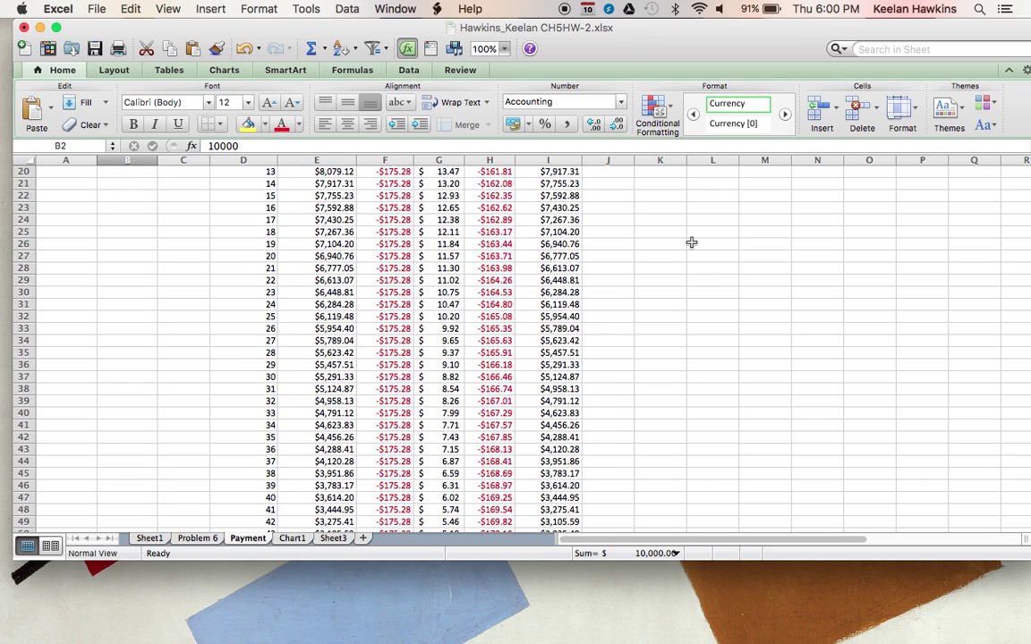